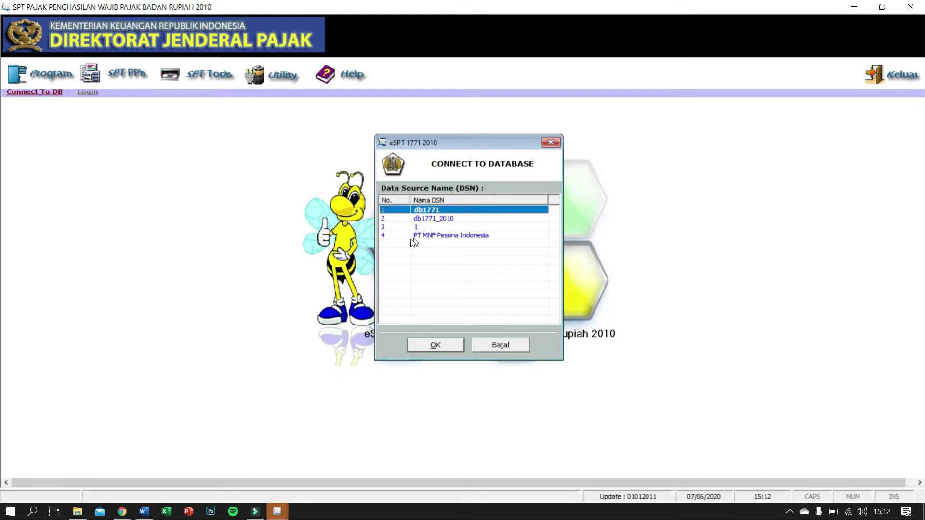
Step: Connect to the PT MNF Pesona Indonesia data source and log in with the administrator user and its password
left_click(465, 237)
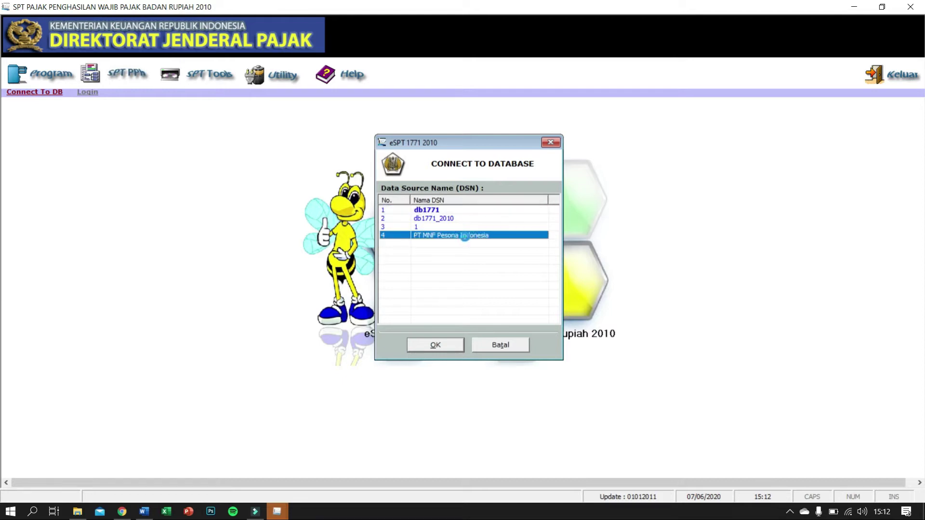
left_click(443, 346)
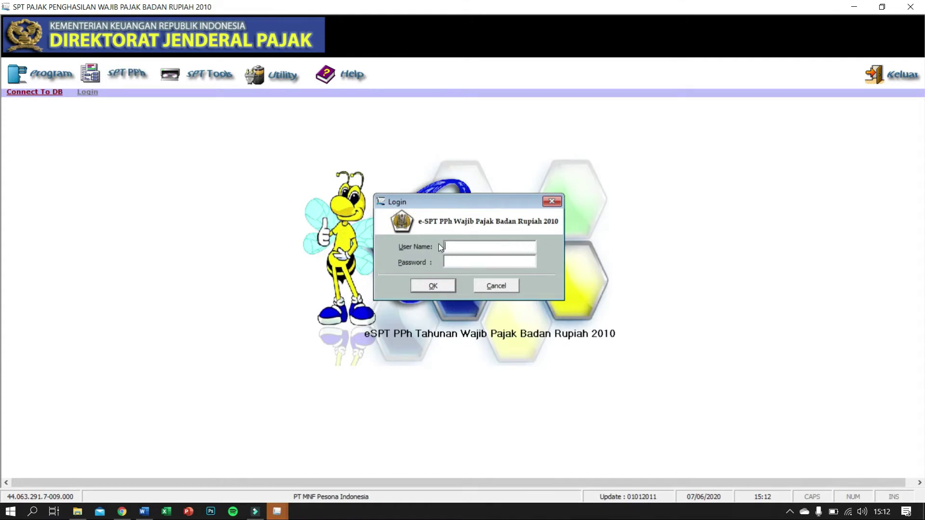
type("administrator")
left_click(446, 261)
type("***")
left_click(437, 285)
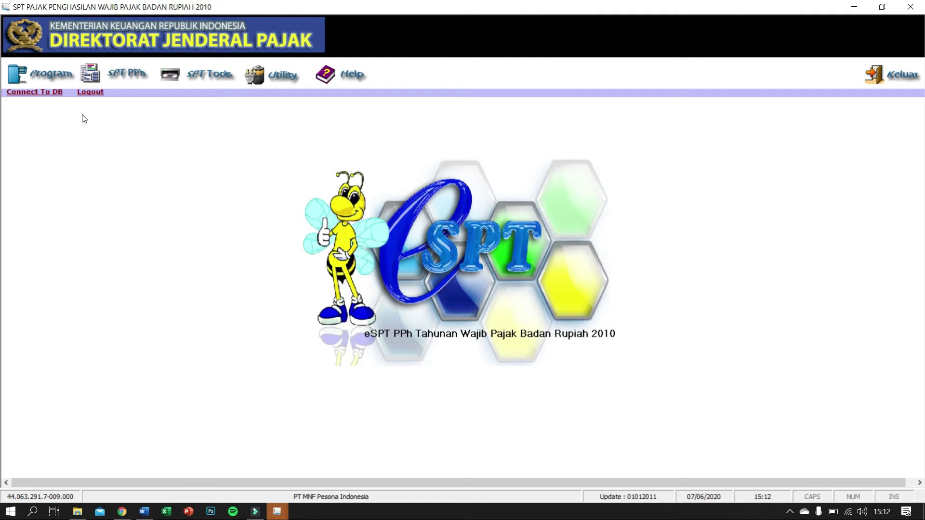
left_click(56, 76)
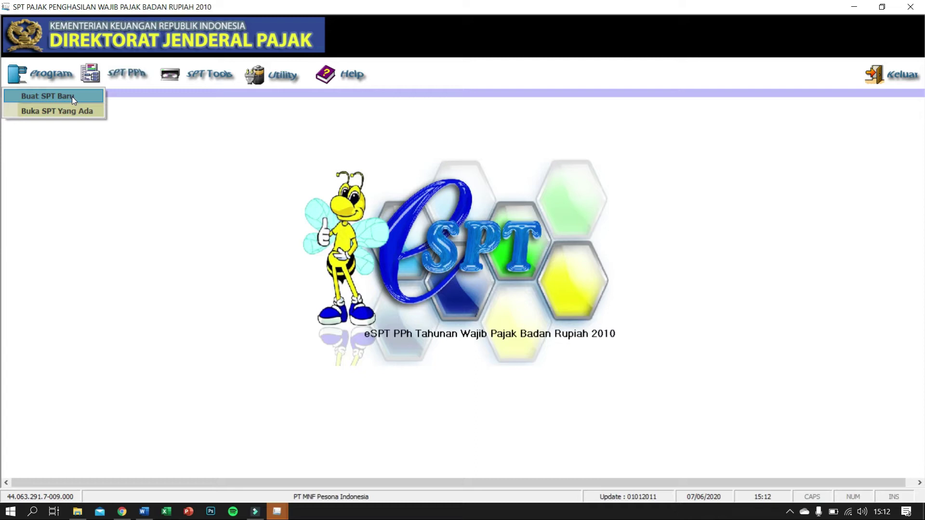
Step: Create a new SPT for tax year 2018, correction 0, via Buat SPT Baru and acknowledge the confirmation
left_click(72, 97)
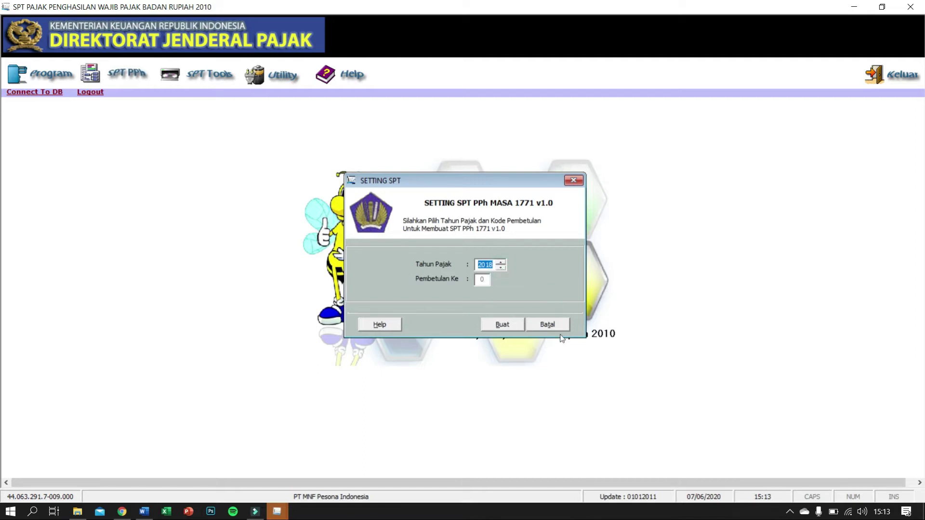
left_click(501, 325)
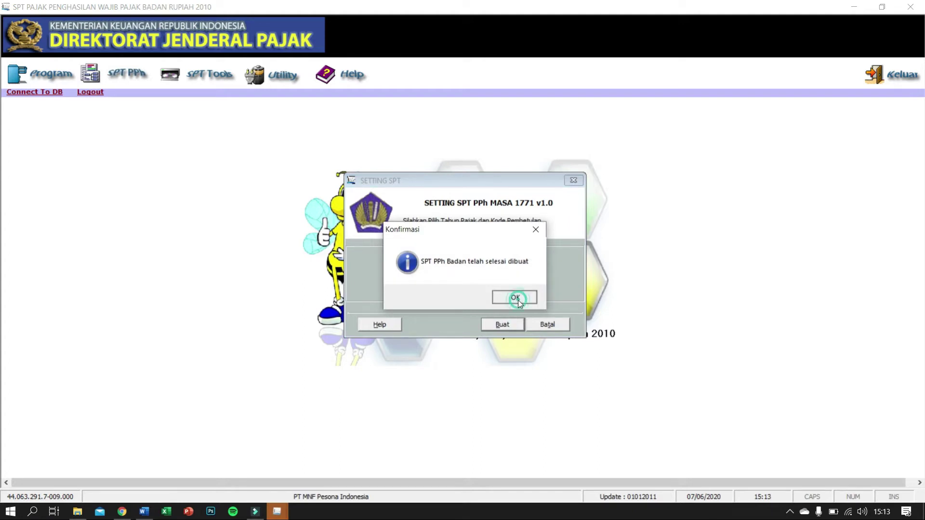
left_click(519, 300)
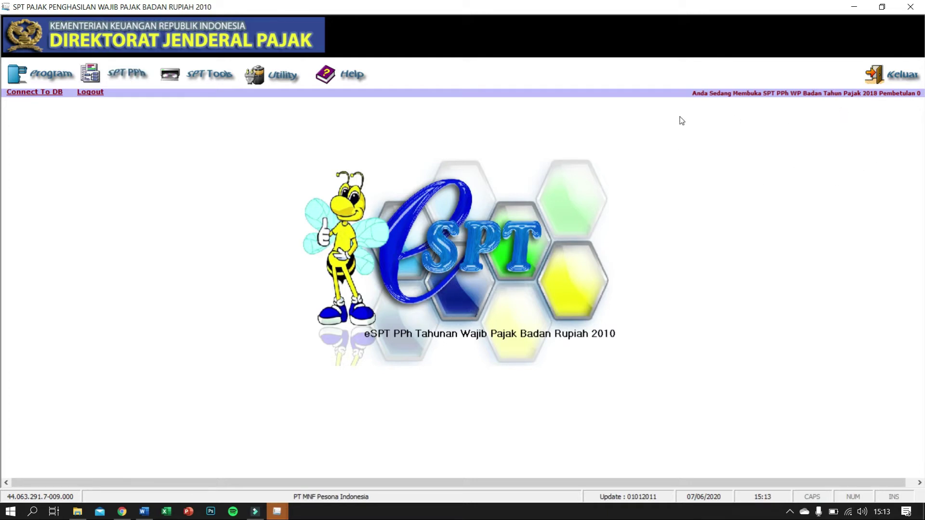
Step: Open Transkrip Kutipan Elemen Laporan Keuangan (LK 8A-2) from the SPT PPh menu and restore the window down
left_click(41, 73)
left_click(319, 174)
left_click(134, 76)
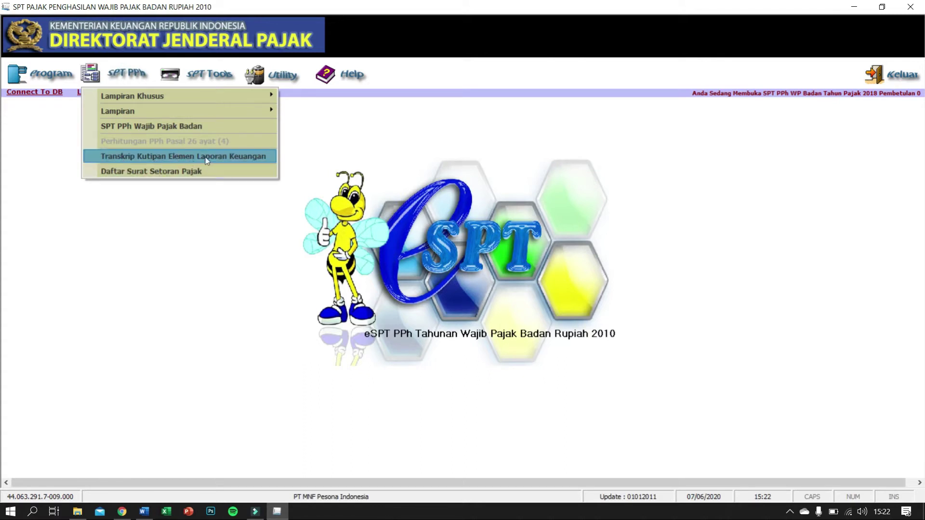
left_click(222, 157)
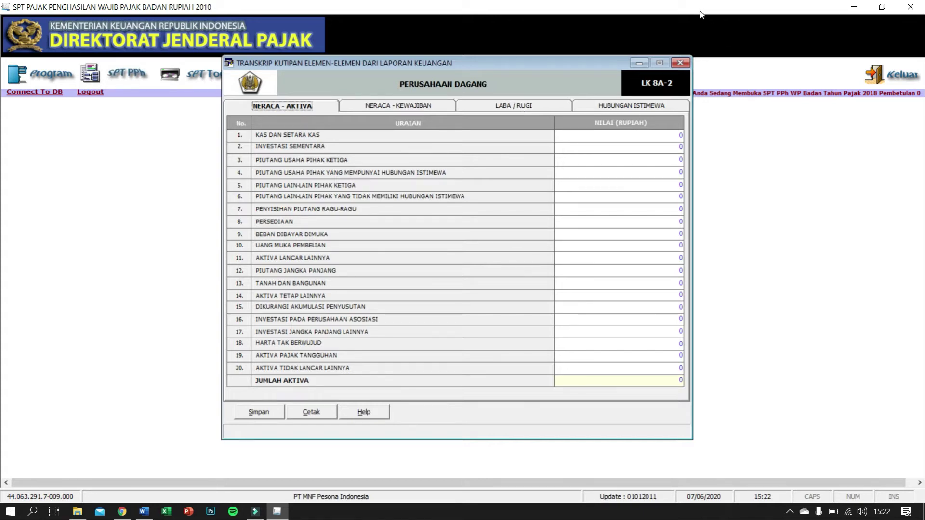
left_click(887, 6)
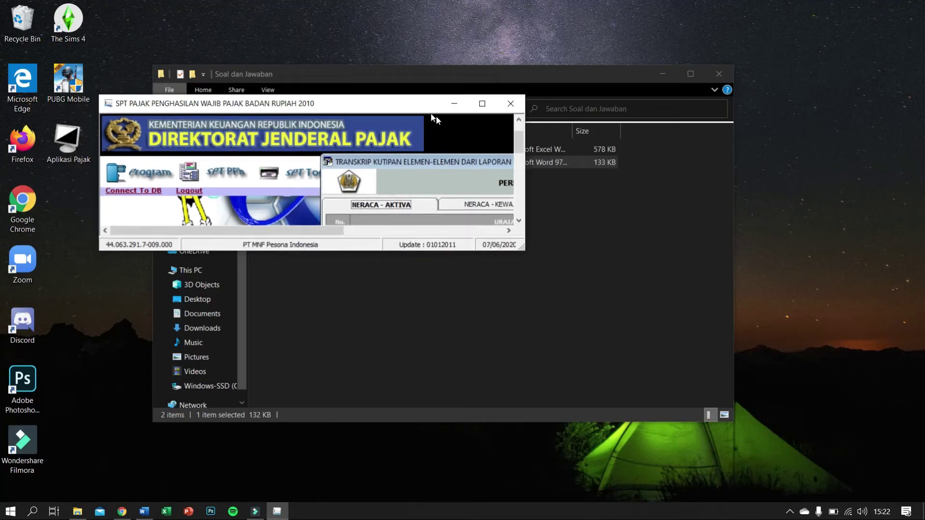
Step: Snap eSPT to the left half and the Word balance sheet to the right, with the transcript fully visible
left_click_drag(409, 108, 1, 192)
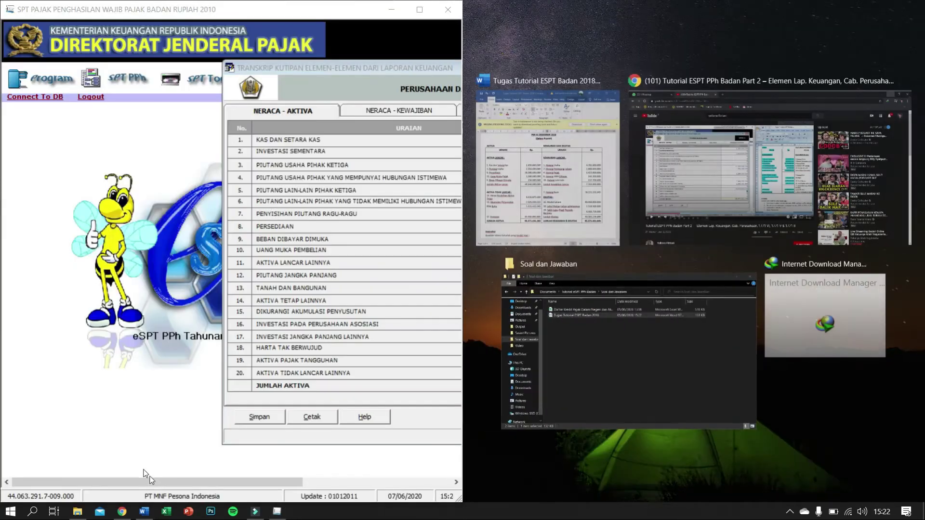
left_click(552, 176)
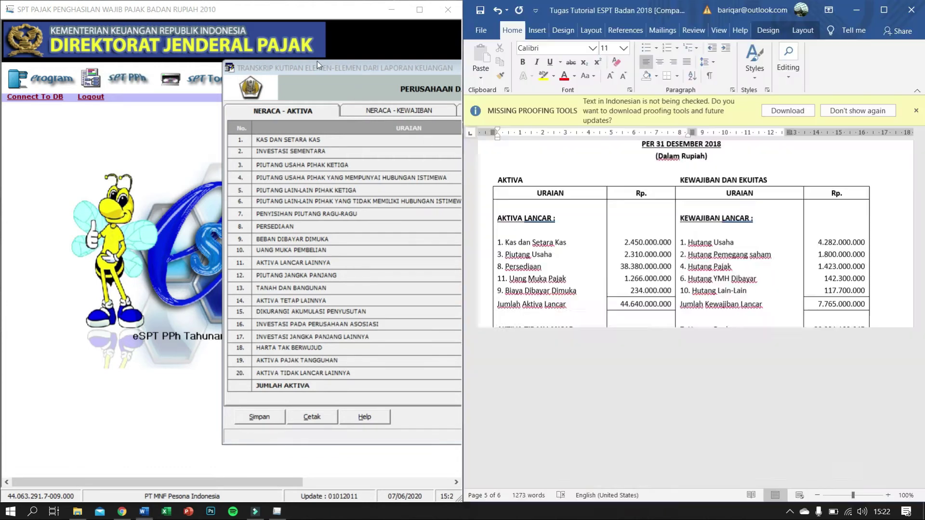
left_click_drag(382, 74, 151, 87)
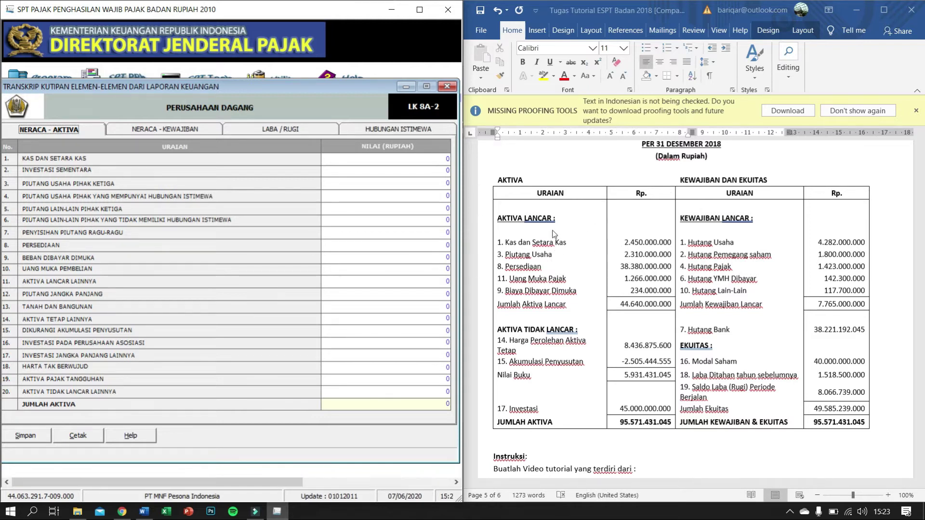
Step: Enter cash 2.450.000.000 and third-party trade receivables 2.510.000.000 on the NERACA - AKTIVA tab
left_click(426, 158)
key("BackSpace")
type("2450000000")
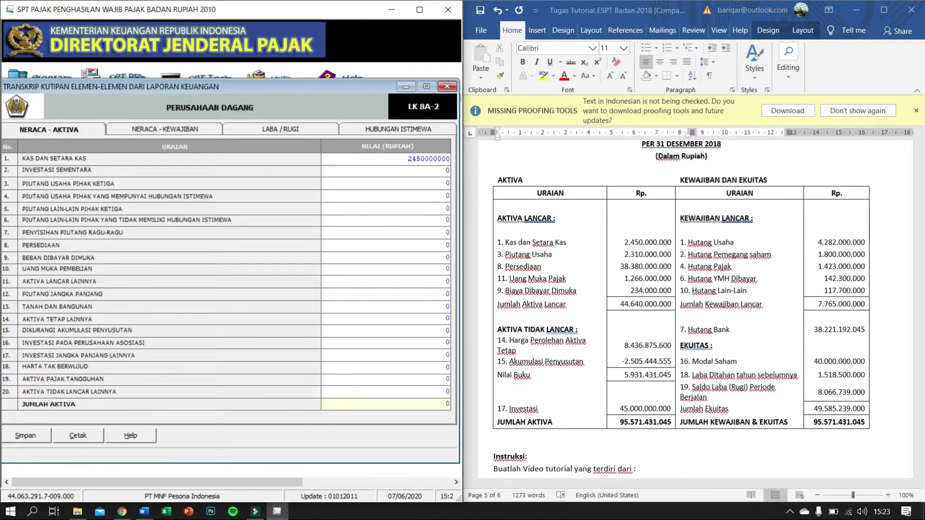
key("Return")
left_click(424, 182)
left_click(432, 181)
type("2510")
type("0000000")
key("Tab")
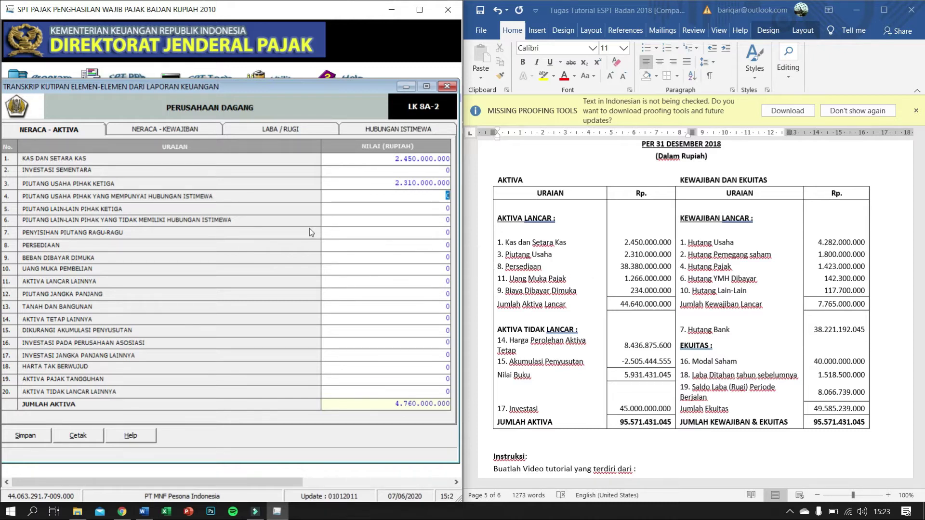
Step: Enter inventory 38.380.000.000, purchase advances 1.266.000.000 and prepaid expenses 234.000.000
left_click(392, 245)
type("38.")
type("380.")
type("00")
type("0.000")
key("Tab")
left_click(444, 270)
type("1.266.000.000")
left_click(427, 294)
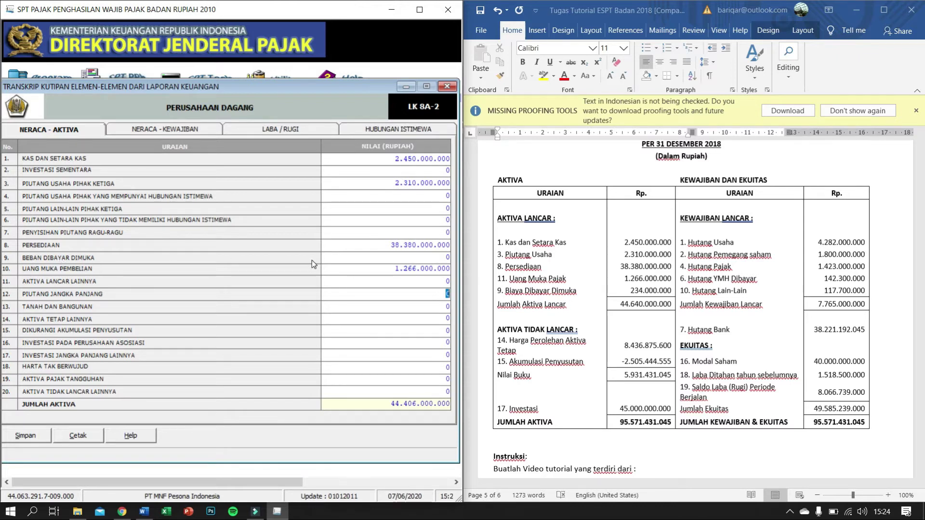
left_click(436, 258)
type("234000000")
key("Tab")
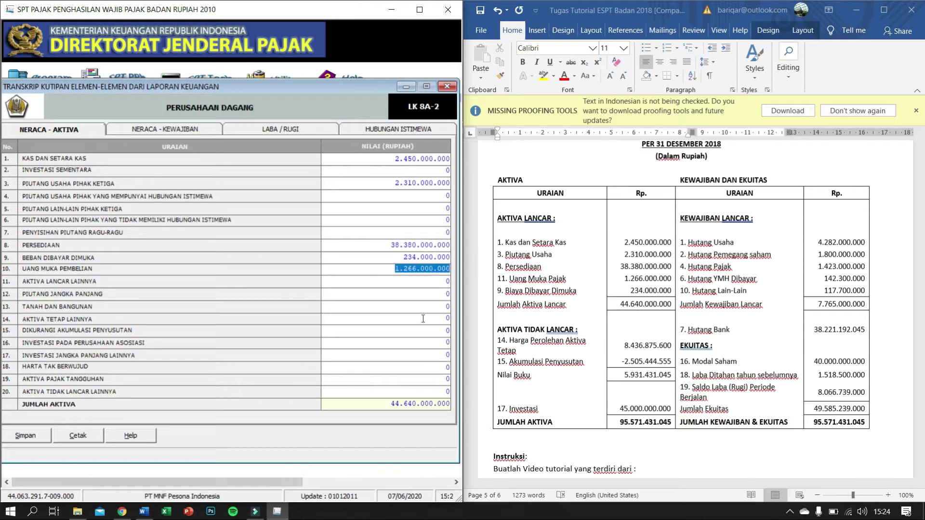
left_click(406, 287)
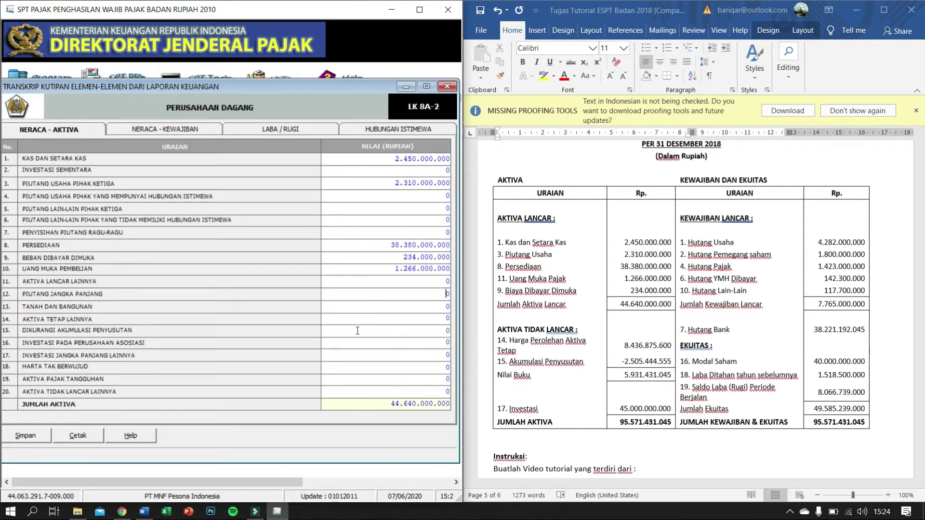
Step: Enter other fixed assets 8.436.875.600, accumulated depreciation 2.505.444.555 and long-term investment 45.000.000.000
left_click(440, 317)
key("BackSpace")
type("8.43")
type("6.")
type("875.")
type("600")
key("Return")
type("2.505.444.")
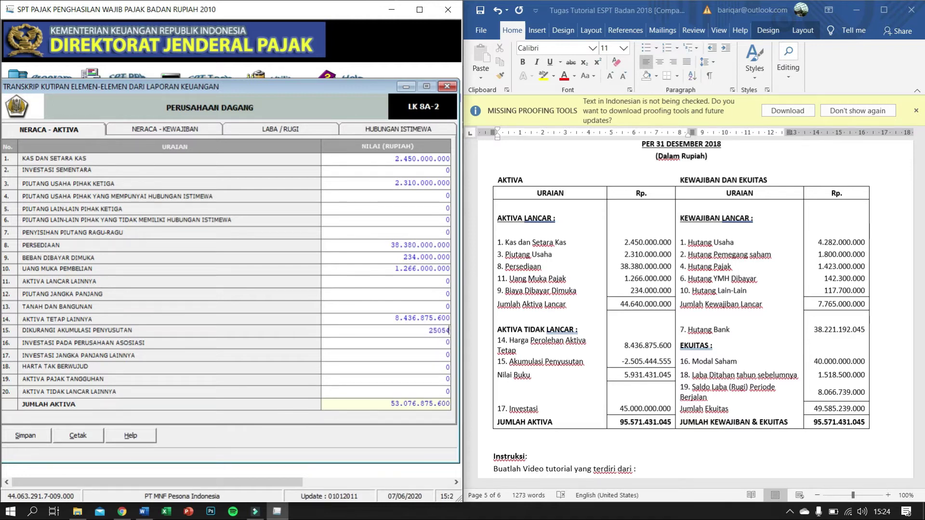
type("555")
key("Tab")
left_click(428, 355)
type("45.000.")
type("000.000")
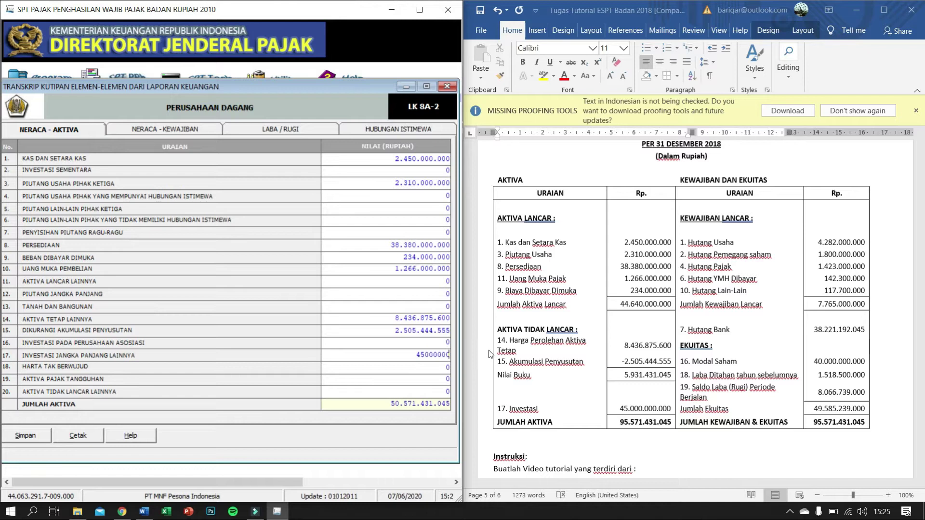
key("Return")
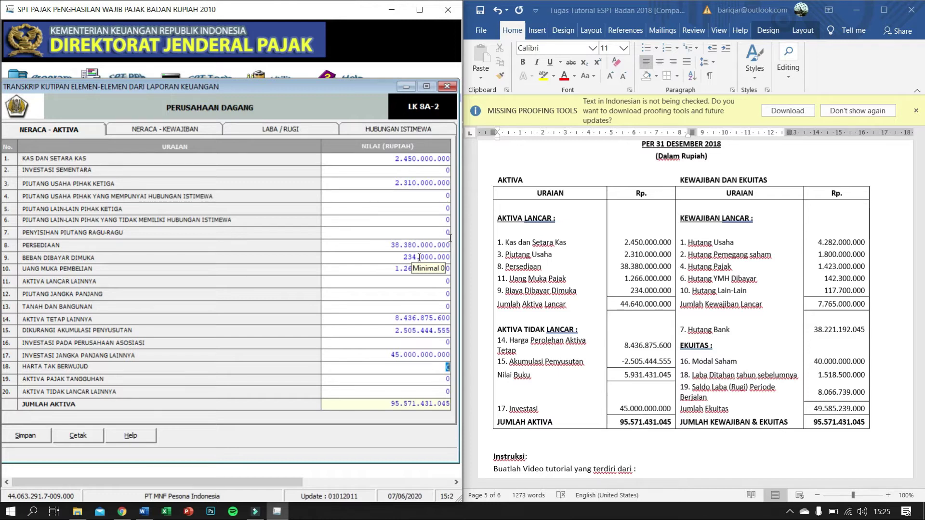
Step: On the liabilities tab, enter trade payables 4.282.000.000, related-party payables 1.800.000.000 and tax payable 1.423.000.000
left_click(193, 131)
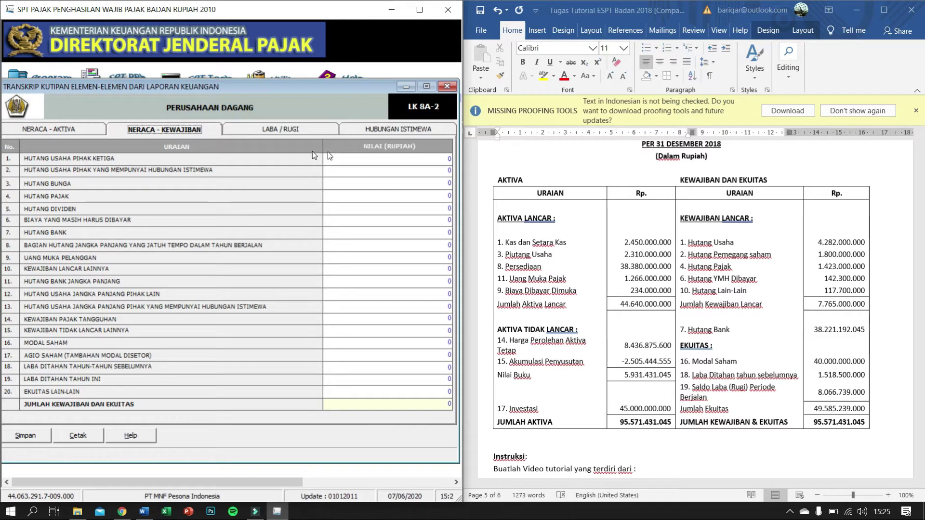
left_click(429, 162)
type("4.")
type("282.")
type("000.00")
type("0")
key("Return")
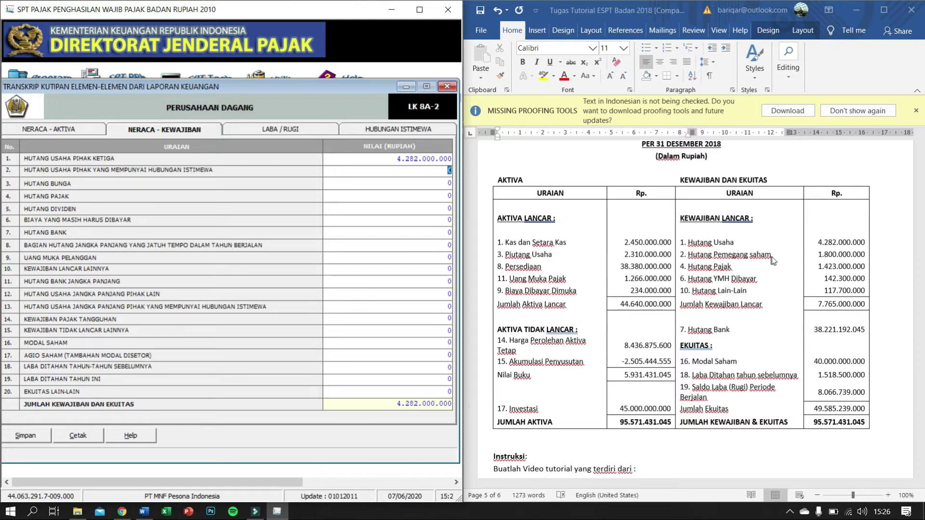
left_click(449, 170)
type("1.800.000.")
type("000")
key("Return")
left_click(450, 195)
type("14.230.000.000")
key("Return")
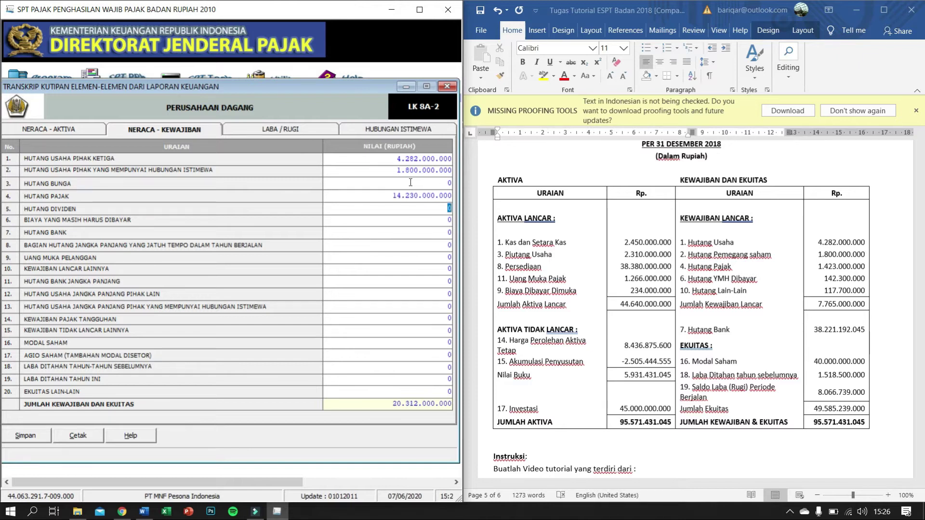
left_click(449, 195)
key("BackSpace")
key("Return")
Step: Enter accrued expenses 142.300.000, other current liabilities 117.700.000 and bank debt 38.221.192.045
type("142.300.000")
key("Tab")
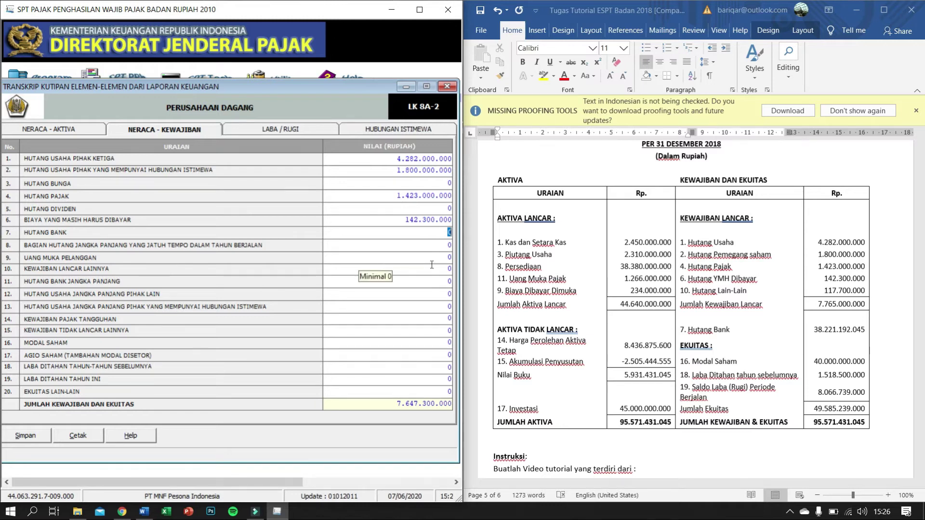
left_click(399, 268)
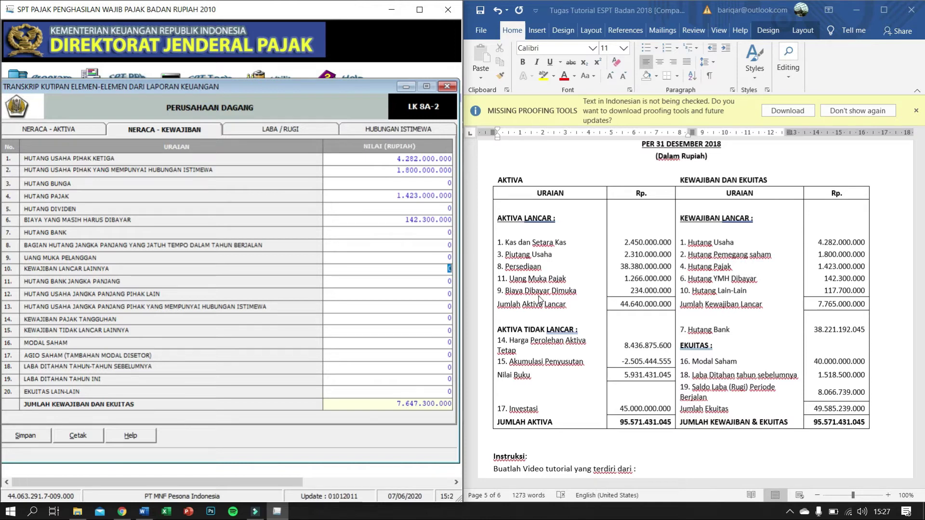
type("1")
key("BackSpace")
type("00000")
key("Return")
left_click(434, 232)
type("3")
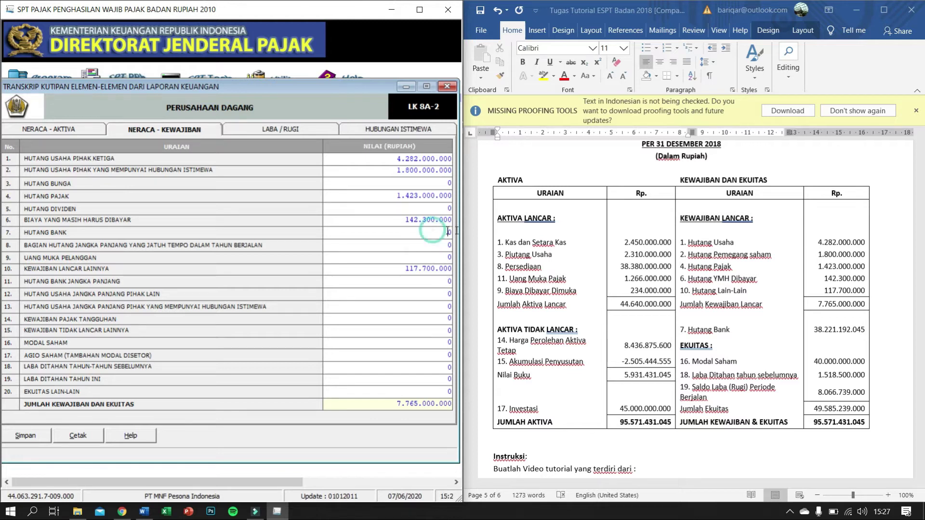
type("8221192045")
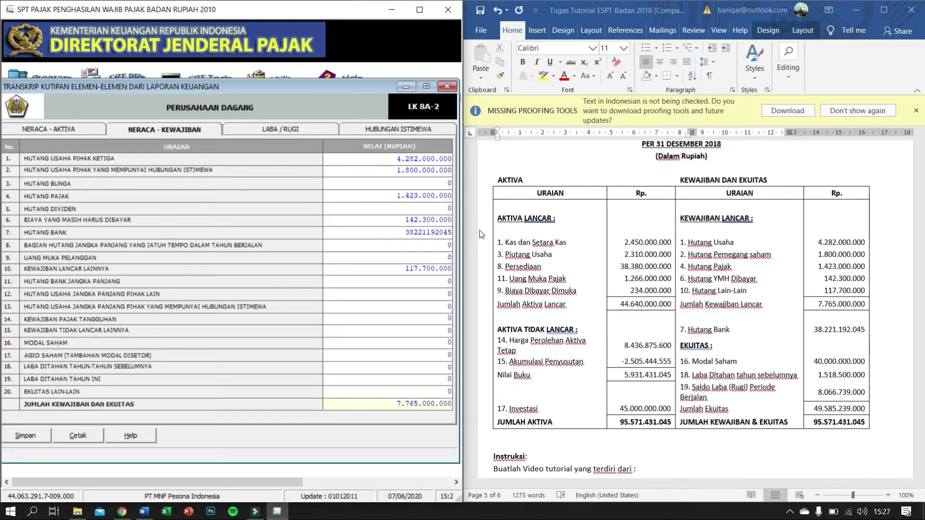
key("Return")
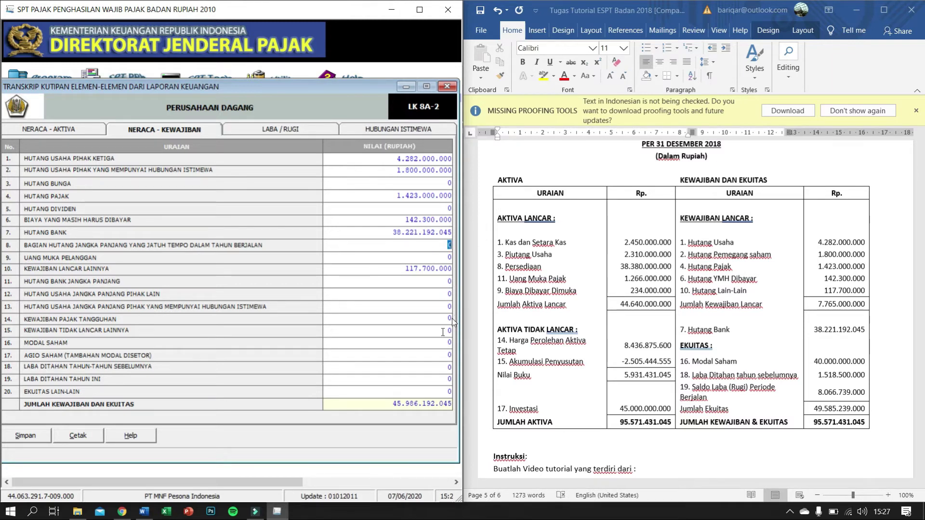
Step: Enter share capital 40.000.000.000, prior-year retained earnings 1.518.500.000 and current-year earnings 8.066.739.000
left_click(436, 343)
type("4")
type("0.")
type("000.000.0")
type("00")
key("Return")
left_click(436, 368)
left_click_drag(435, 368, 463, 370)
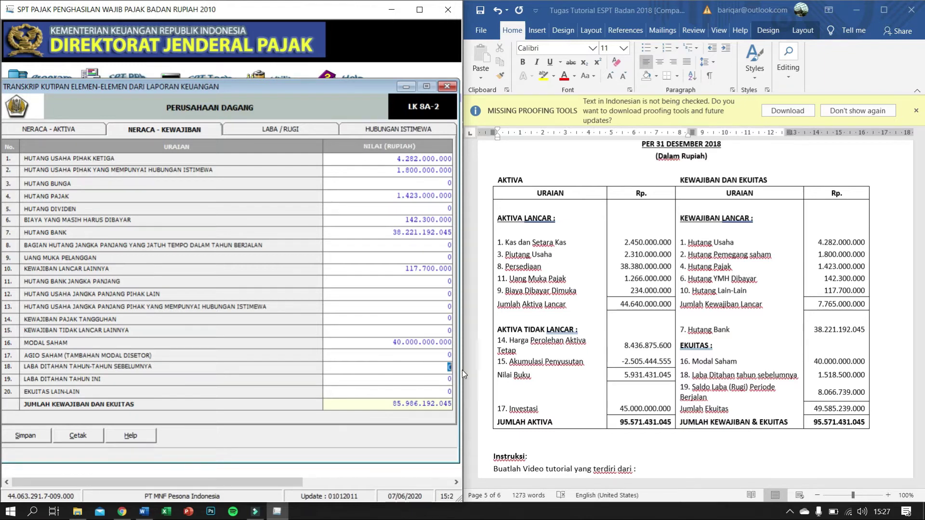
type("1.51")
type("8.500.")
type("000")
left_click(391, 320)
left_click(425, 381)
type("8066739000")
key("Return")
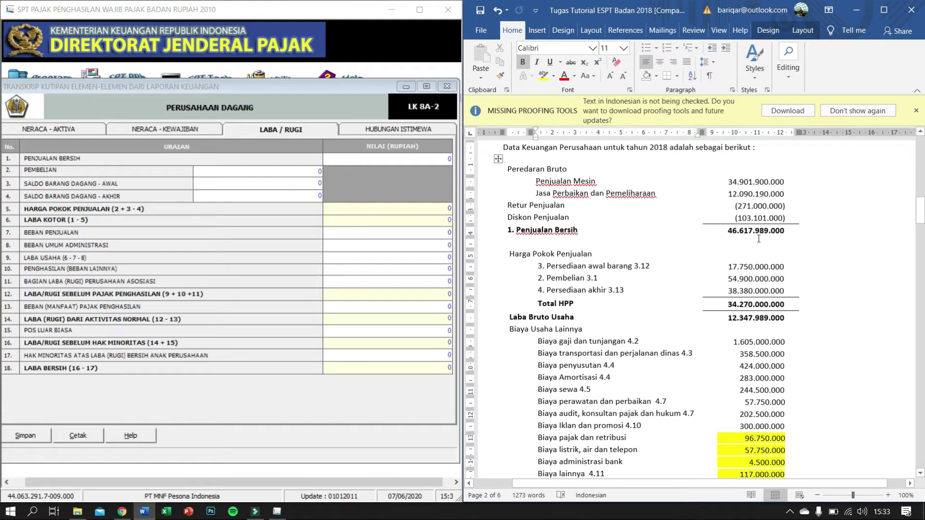
Step: Enter net sales 46.617.989.000, purchases 54.900.000.000, opening stock 17.750.000.000 and closing stock 38.380.000.000
left_click(431, 159)
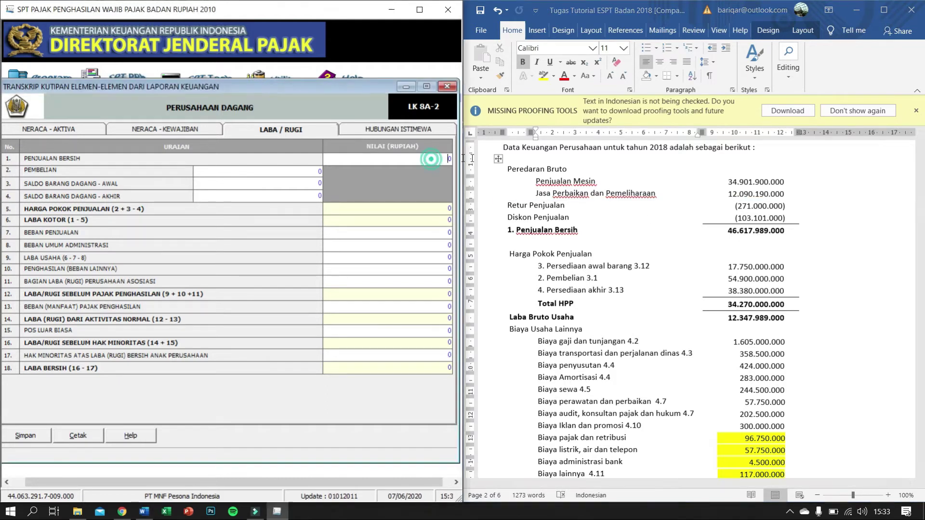
type("4")
type("6.")
type("617.")
type("989.000")
key("Tab")
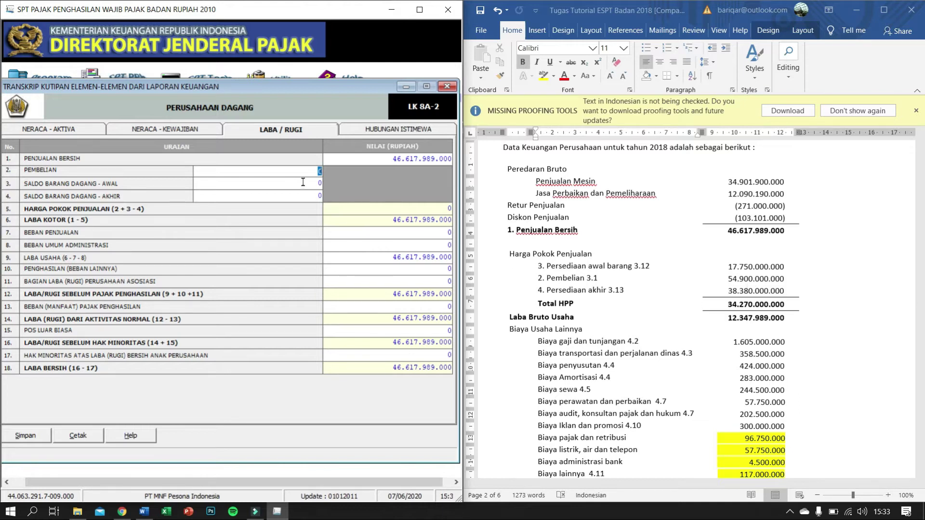
type("54.")
type("900.")
type("000.000")
key("Tab")
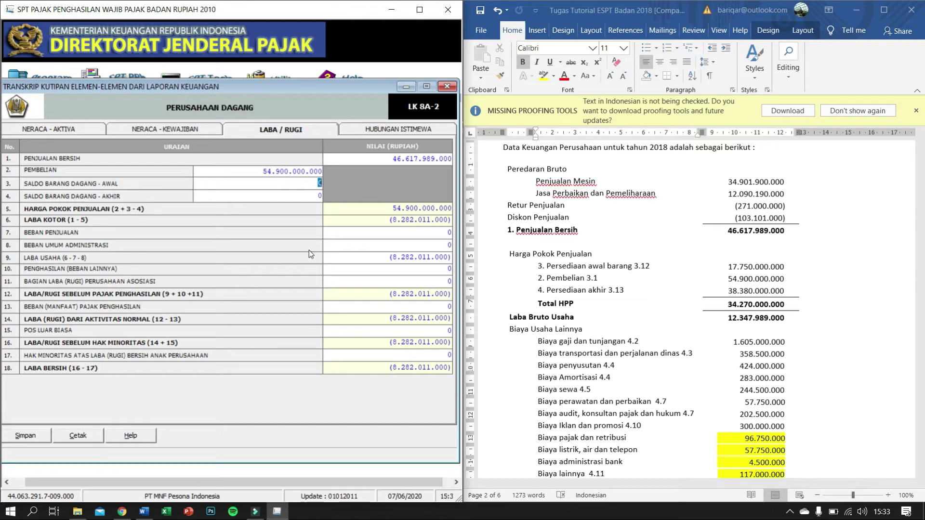
type("17.")
type("750.")
type("000.000")
key("Tab")
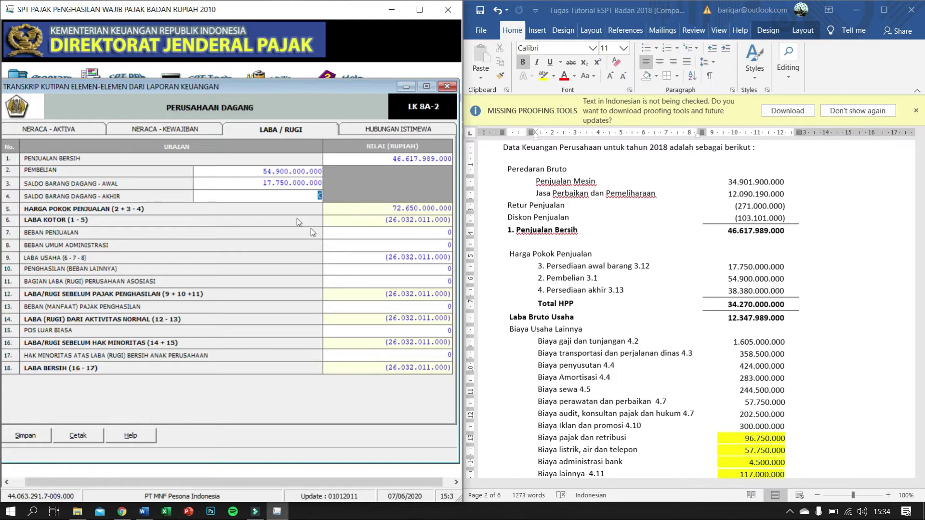
type("38.")
type("380.00")
type("0.000")
key("Tab")
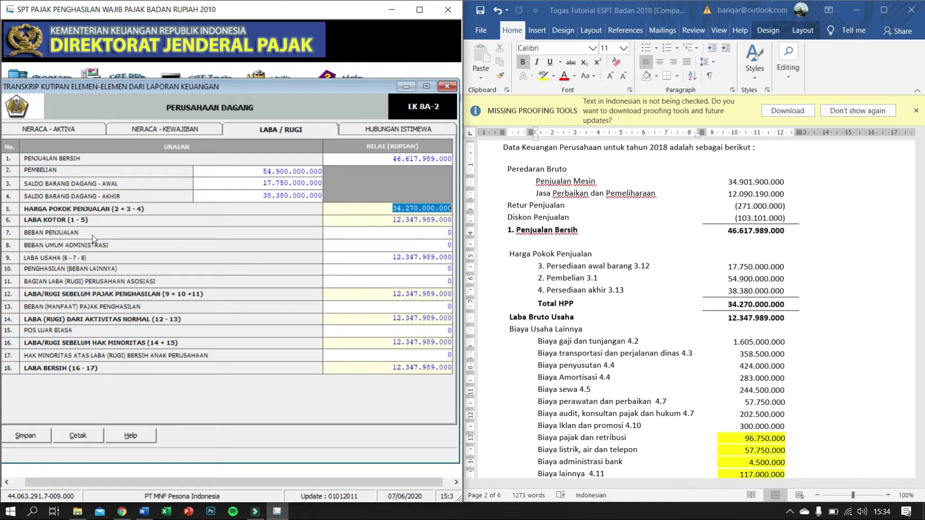
Step: Enter administrative expenses 3.751.250.000 and other expenses of (530.000.000)
left_click(436, 233)
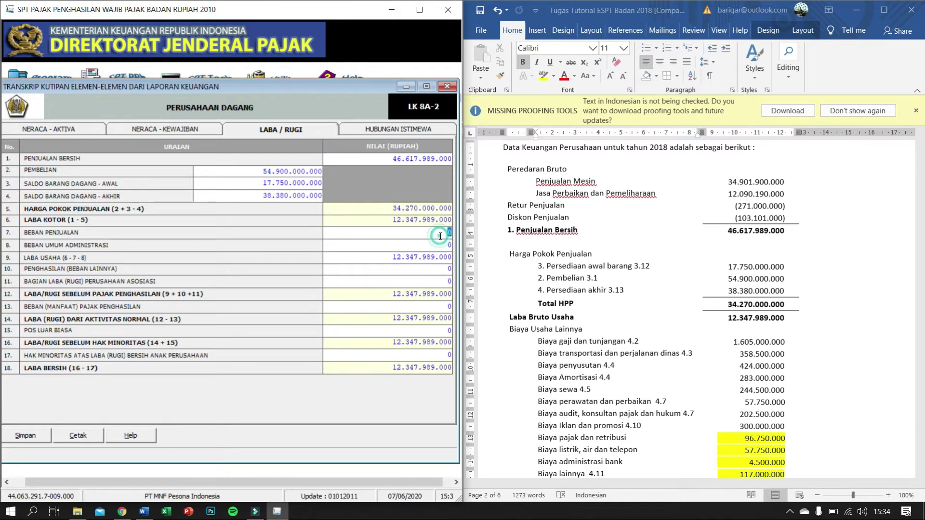
scroll(564, 258, "down", 2)
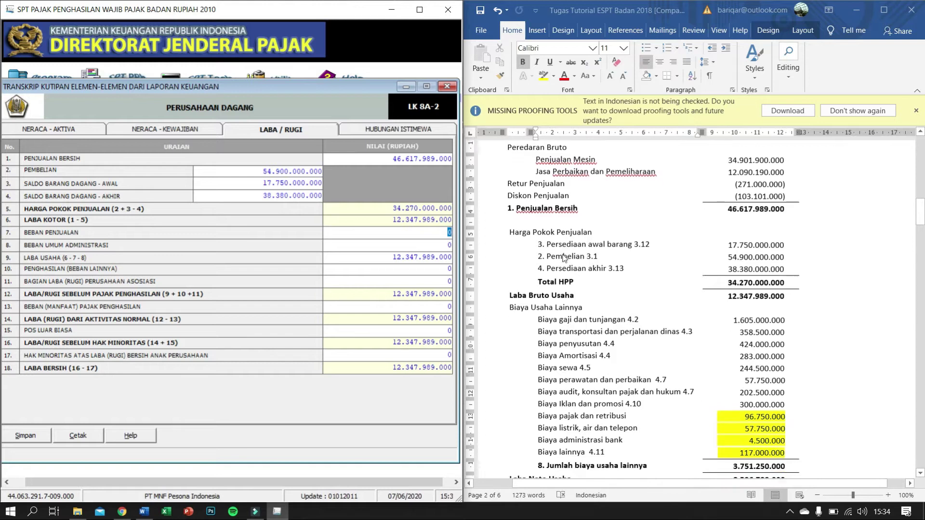
scroll(564, 258, "up", 1)
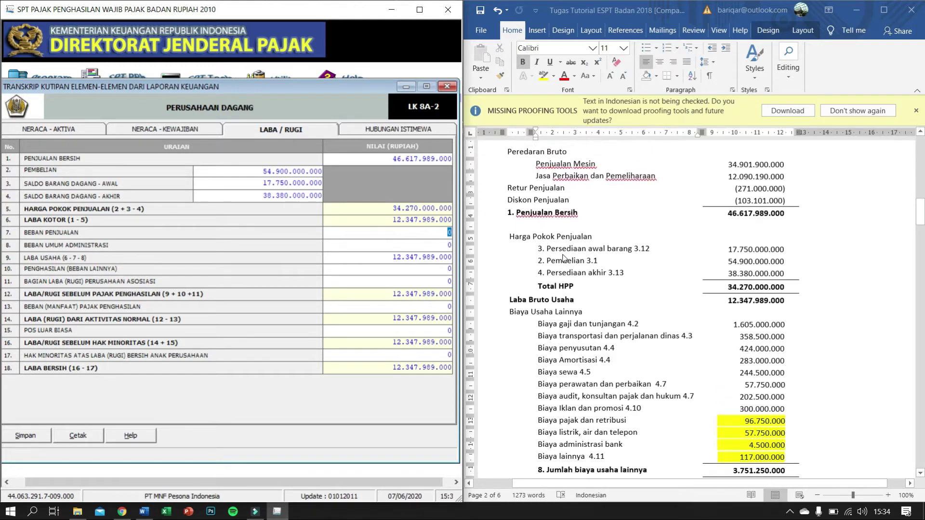
scroll(564, 258, "down", 1)
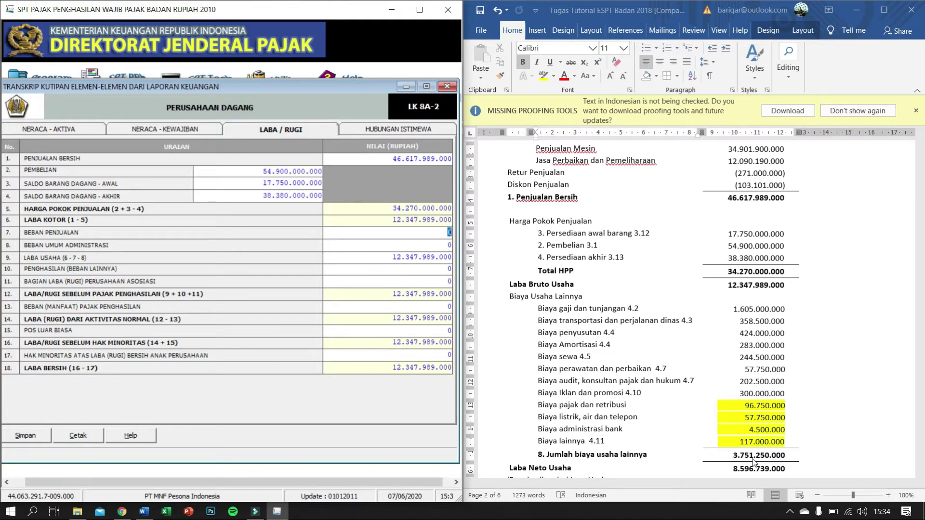
left_click(435, 247)
type("37512500000")
key("Tab")
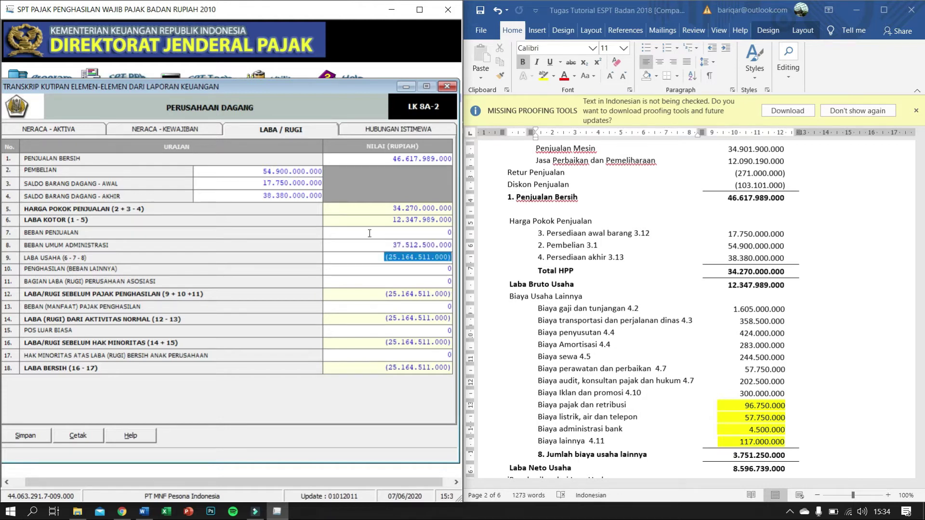
left_click(451, 245)
left_click(452, 244)
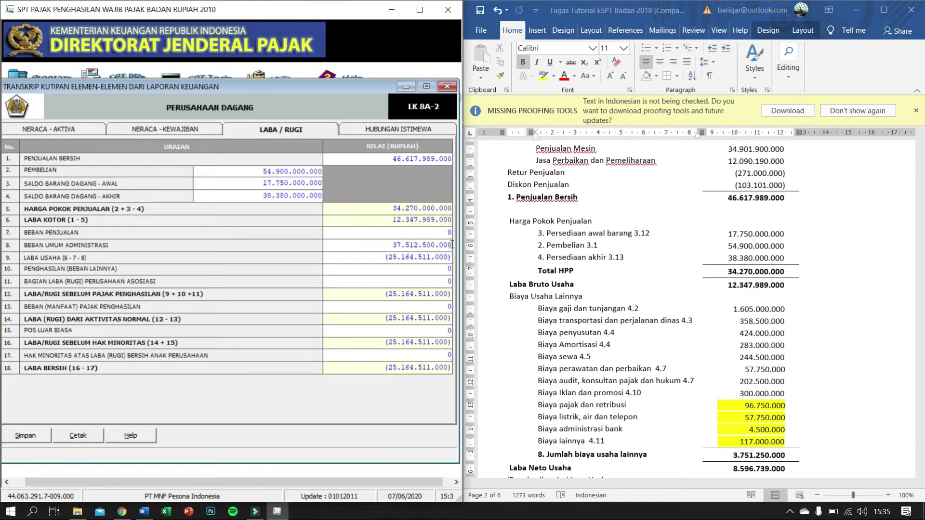
type("3.751.250.000")
key("Tab")
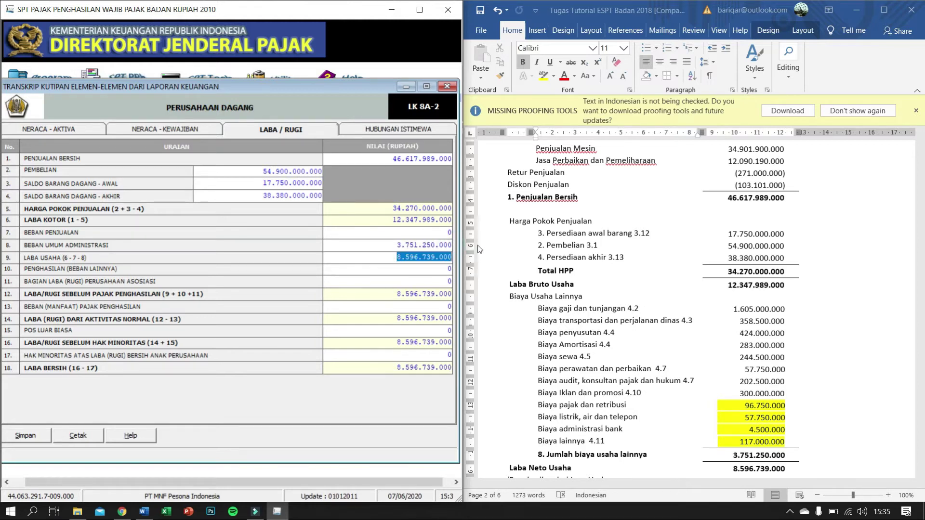
left_click(405, 269)
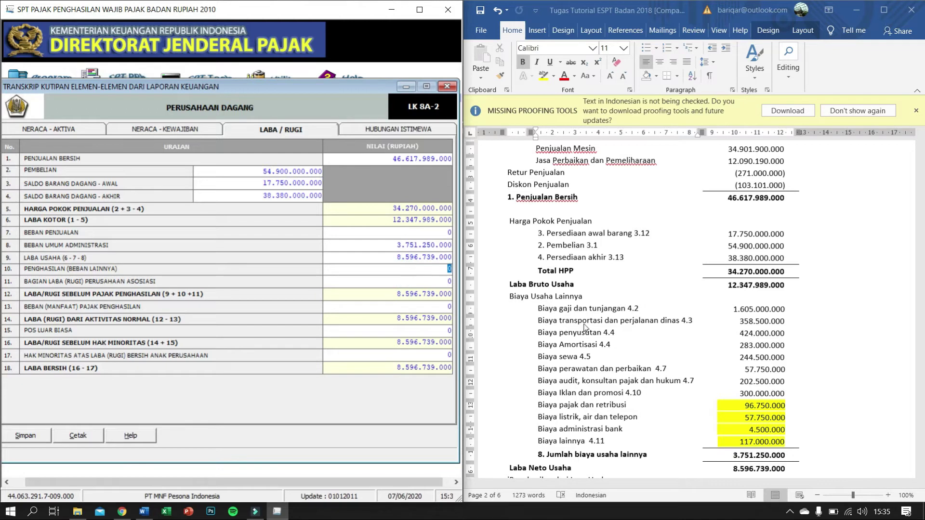
scroll(584, 327, "down", 2)
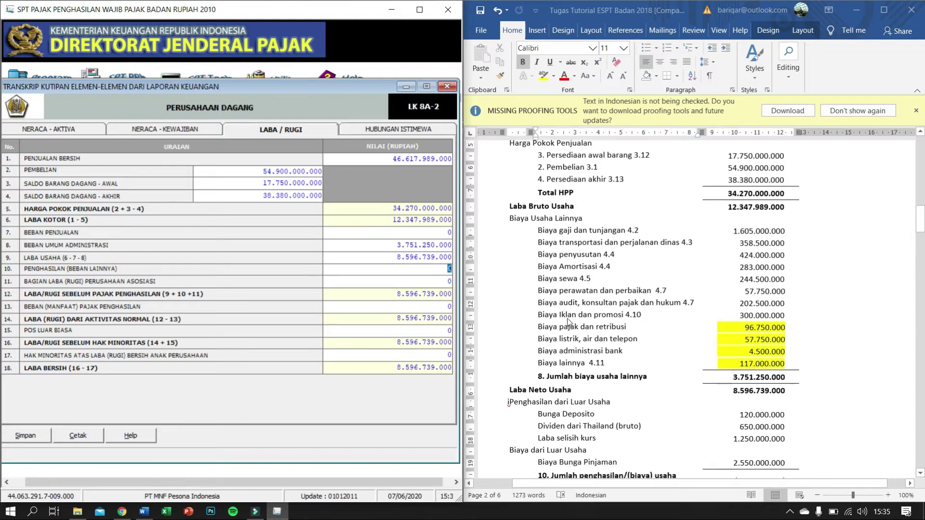
scroll(569, 323, "down", 3)
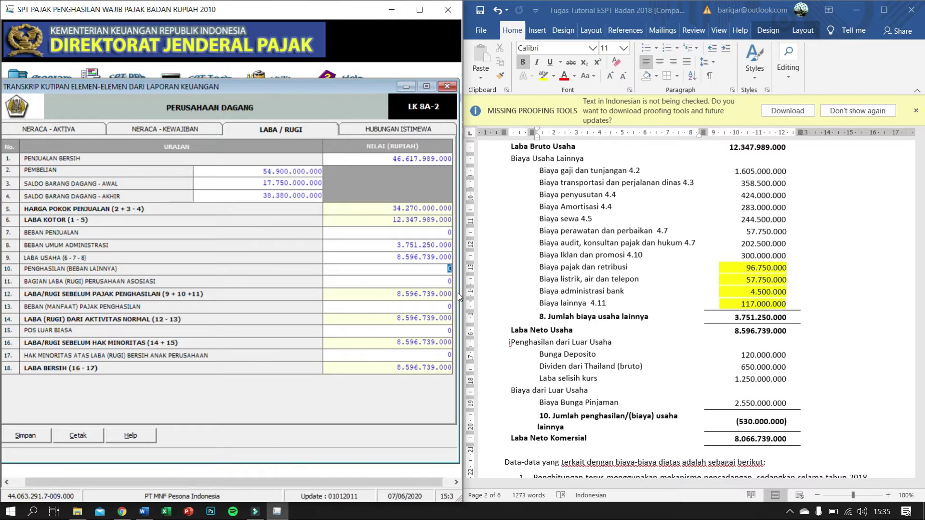
key("BackSpace")
type("-530000000")
key("Tab")
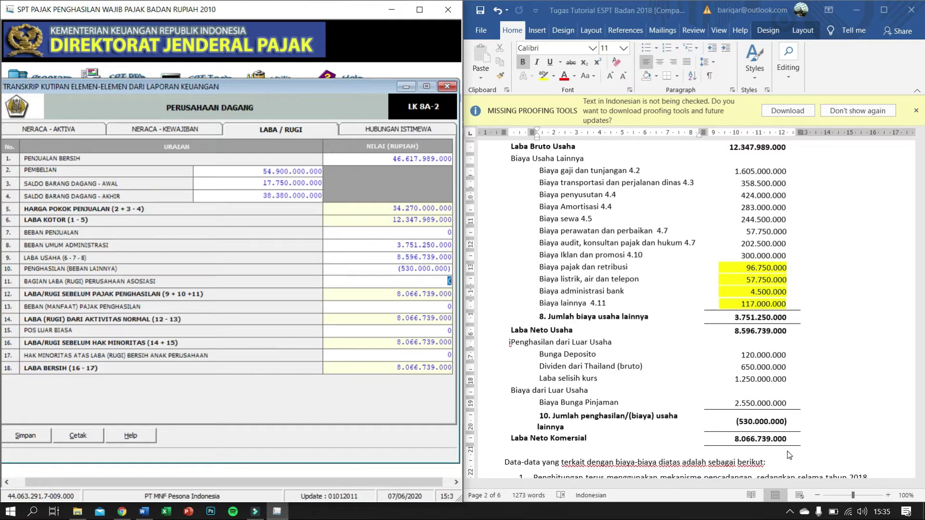
scroll(816, 404, "up", 1)
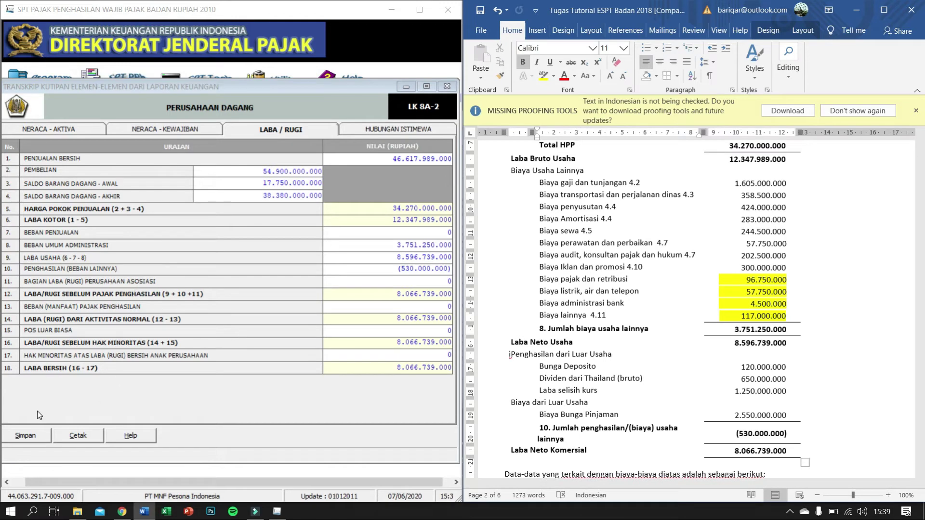
Step: Save the LABA / RUGI, NERACA - KEWAJIBAN and NERACA - AKTIVA sheets, confirming each save
left_click(27, 435)
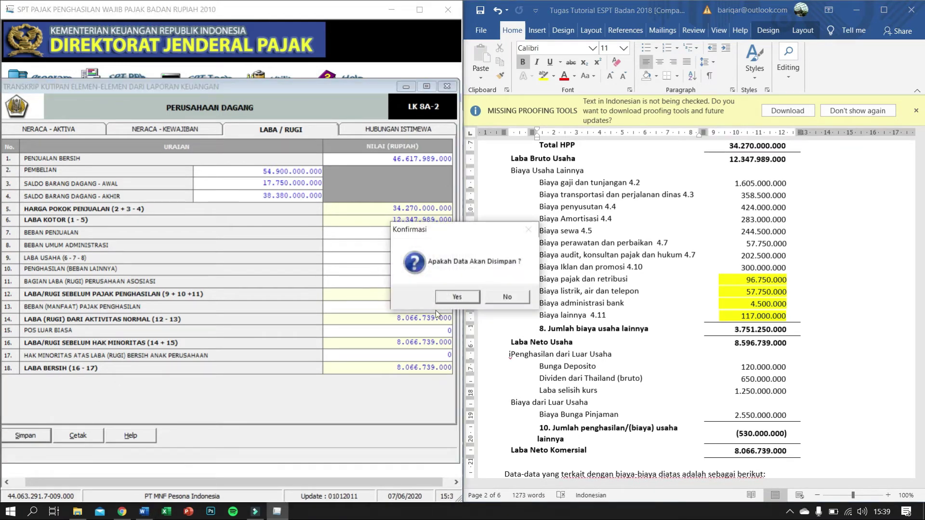
left_click(464, 297)
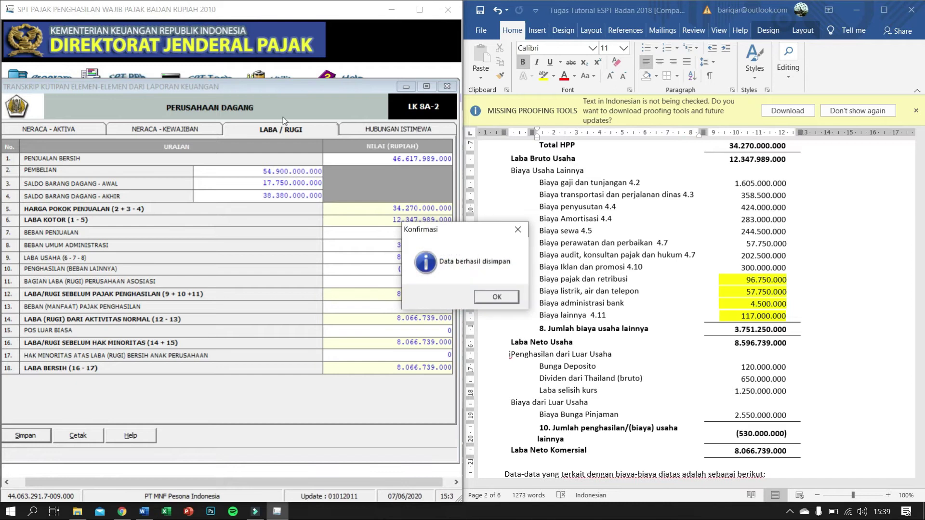
left_click(496, 297)
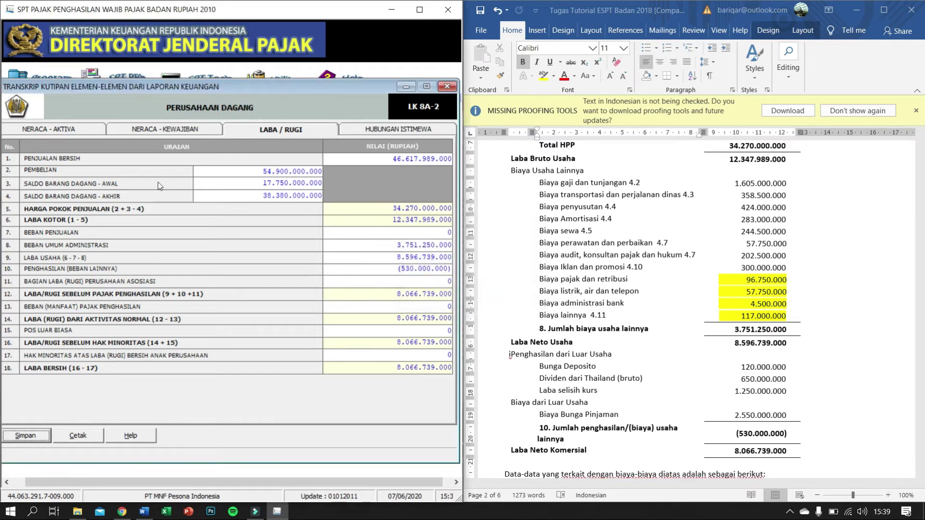
left_click(141, 136)
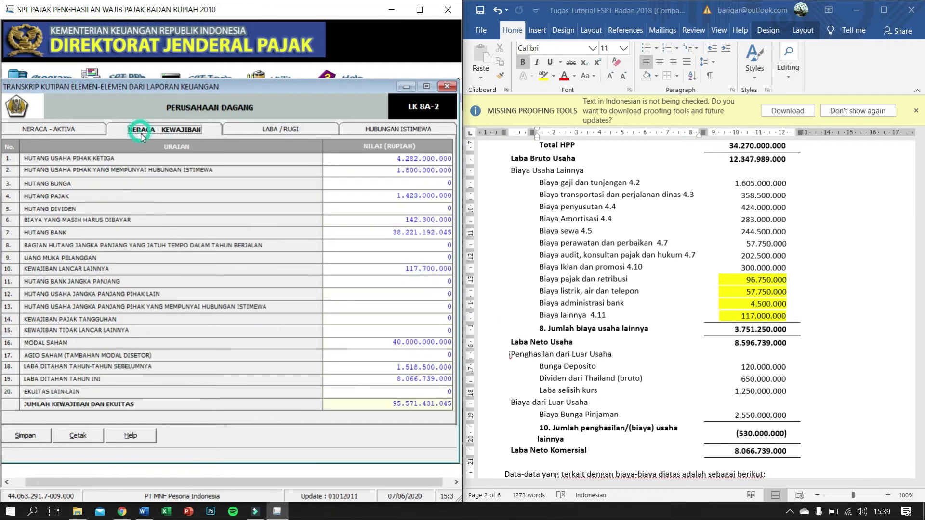
left_click(37, 435)
left_click(458, 296)
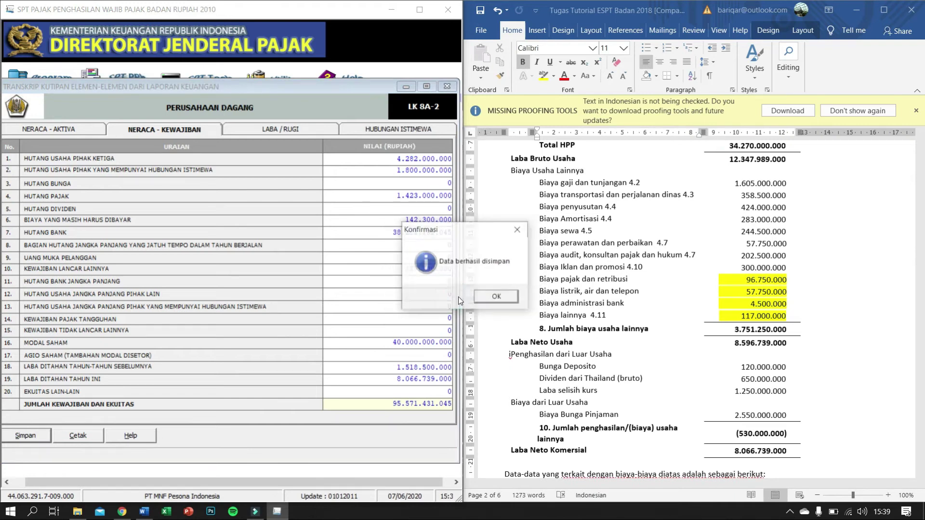
left_click(495, 296)
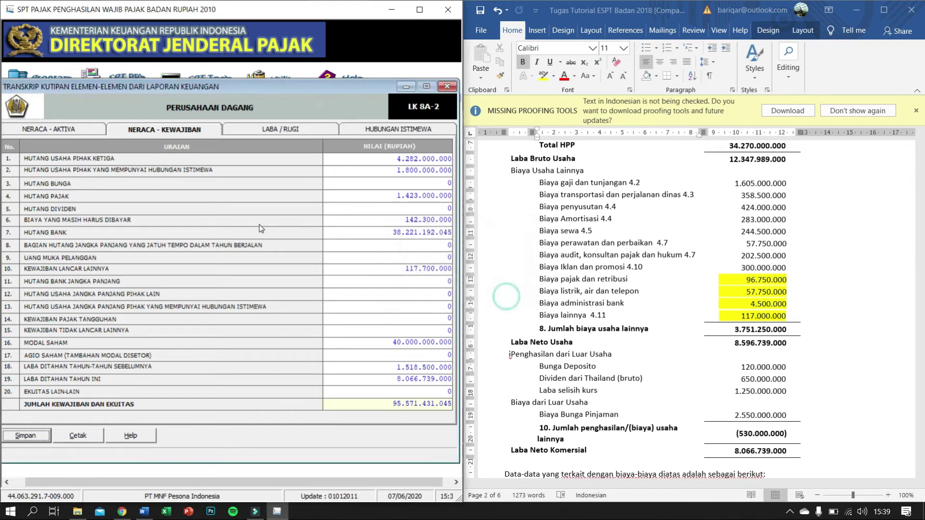
left_click(43, 130)
left_click(22, 434)
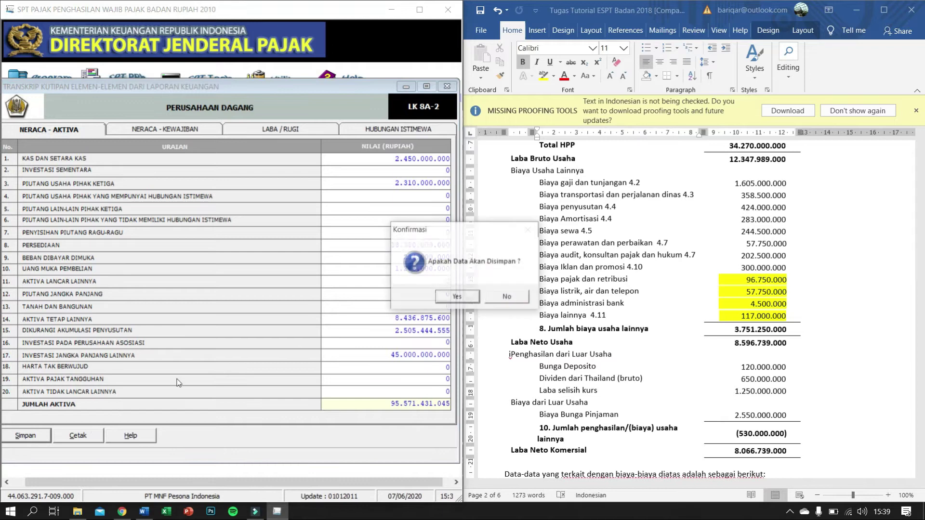
left_click(458, 297)
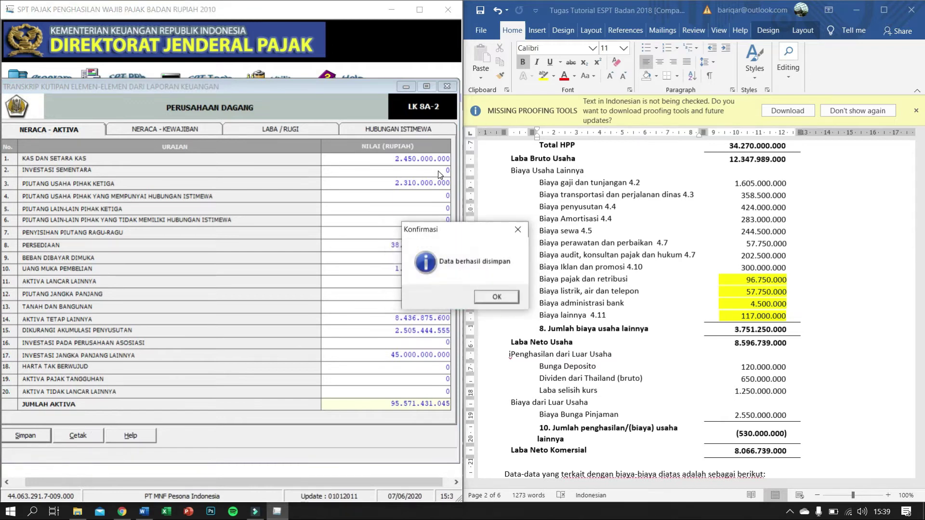
left_click(493, 298)
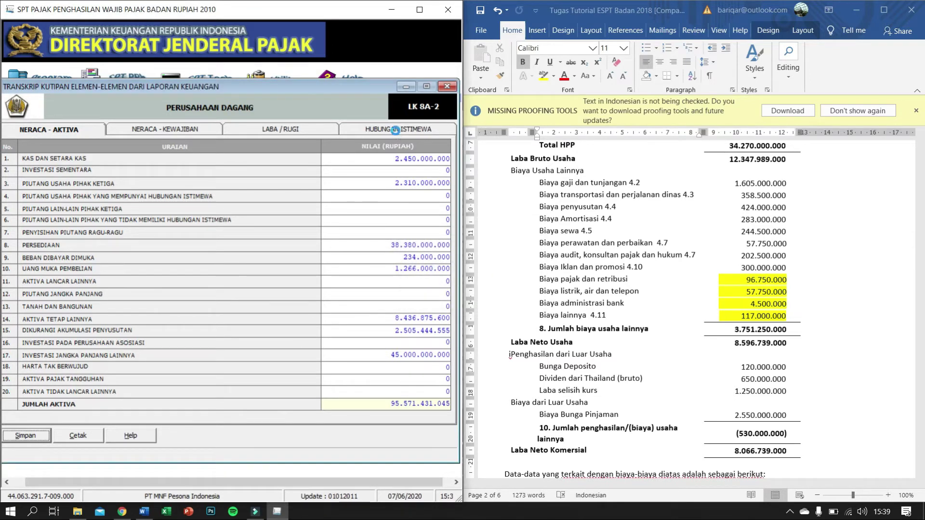
Step: Check the Word report, then save the empty HUBUNGAN ISTIMEWA sheet and confirm
left_click(395, 131)
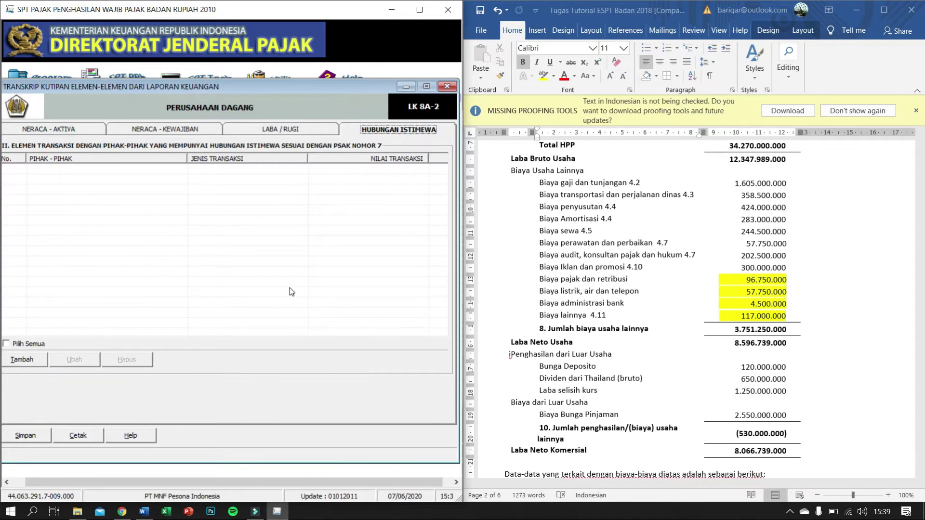
left_click(697, 266)
scroll(698, 265, "down", 3)
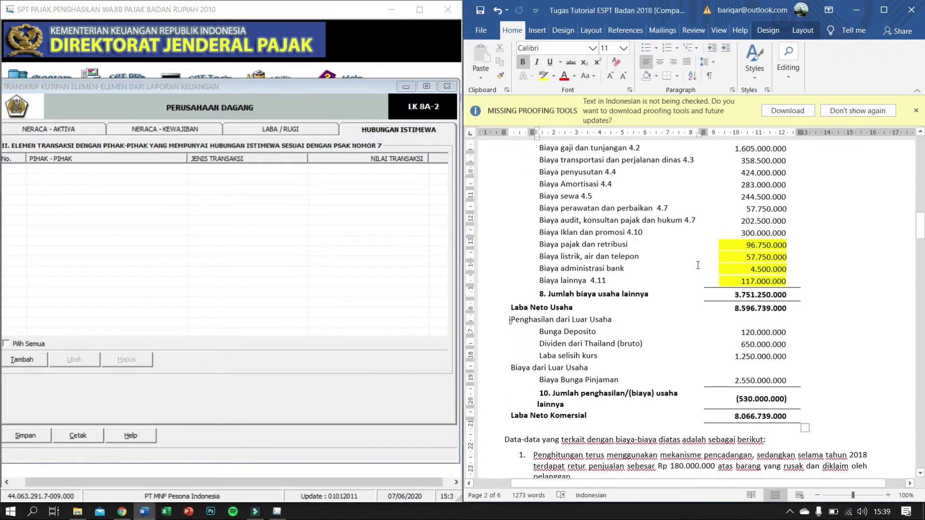
scroll(697, 266, "up", 4)
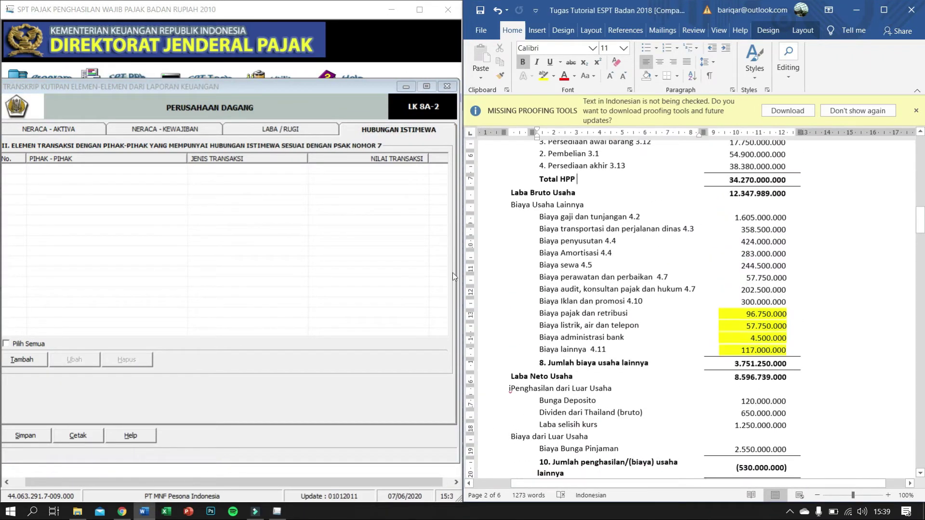
left_click(311, 249)
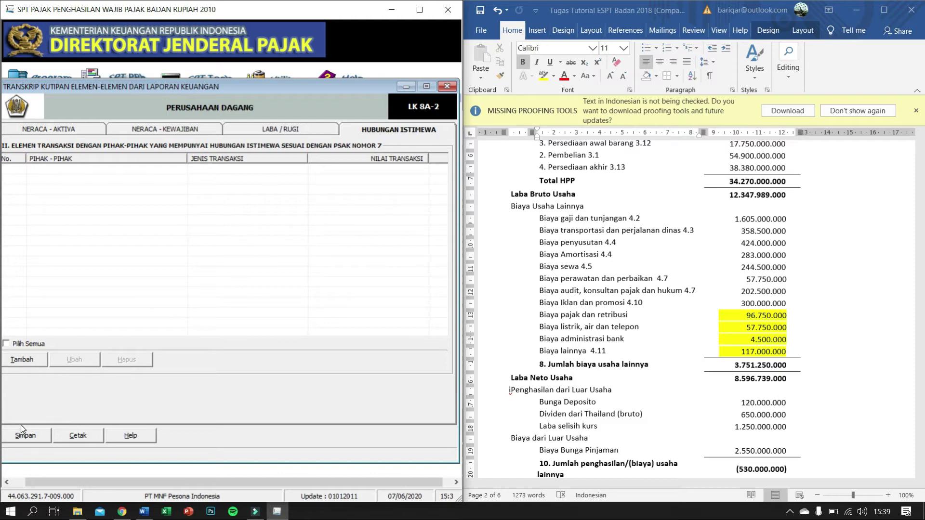
left_click(27, 437)
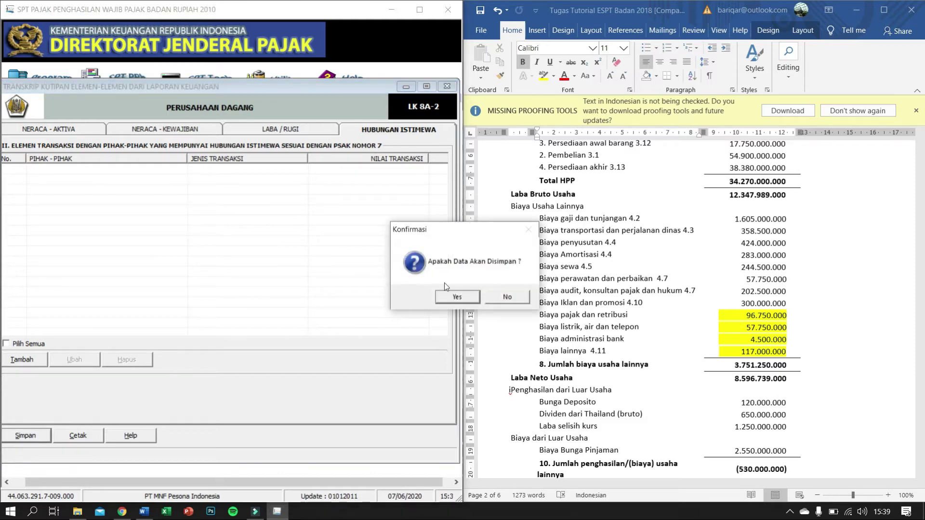
left_click(458, 292)
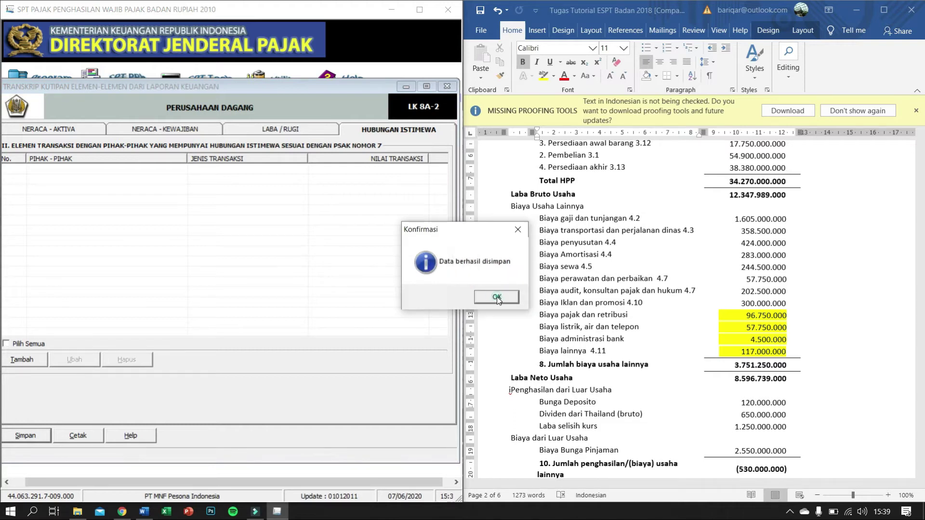
left_click(498, 298)
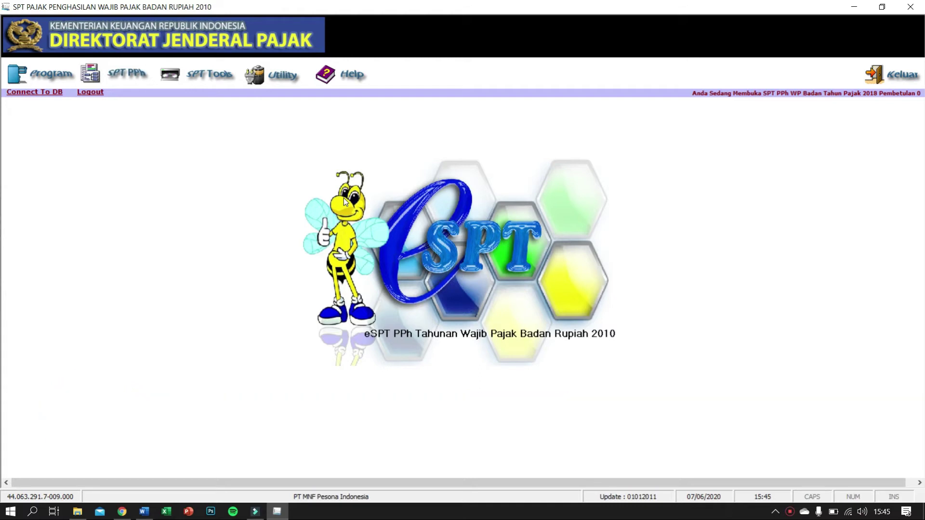
Step: Review the assignment in the Word document, then return to eSPT PPh Badan
left_click(144, 511)
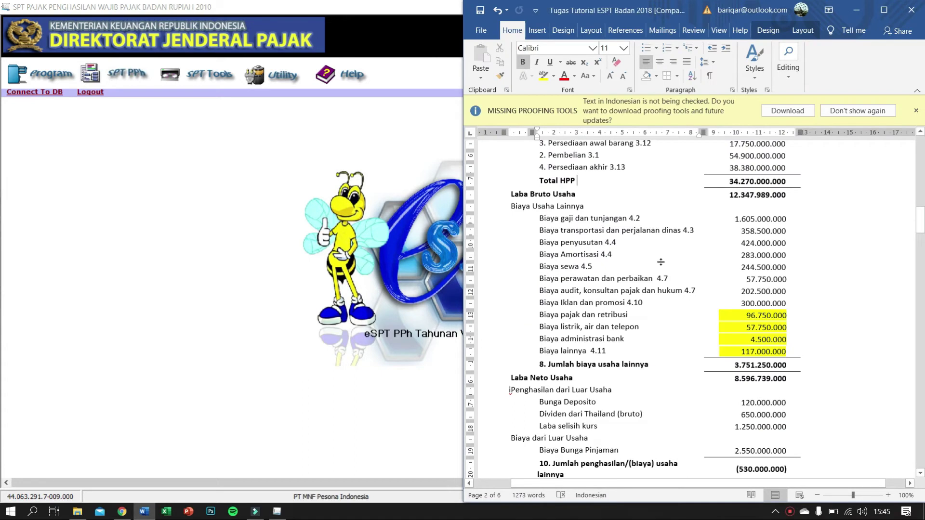
scroll(661, 262, "down", 12)
scroll(626, 268, "up", 8)
left_click(131, 195)
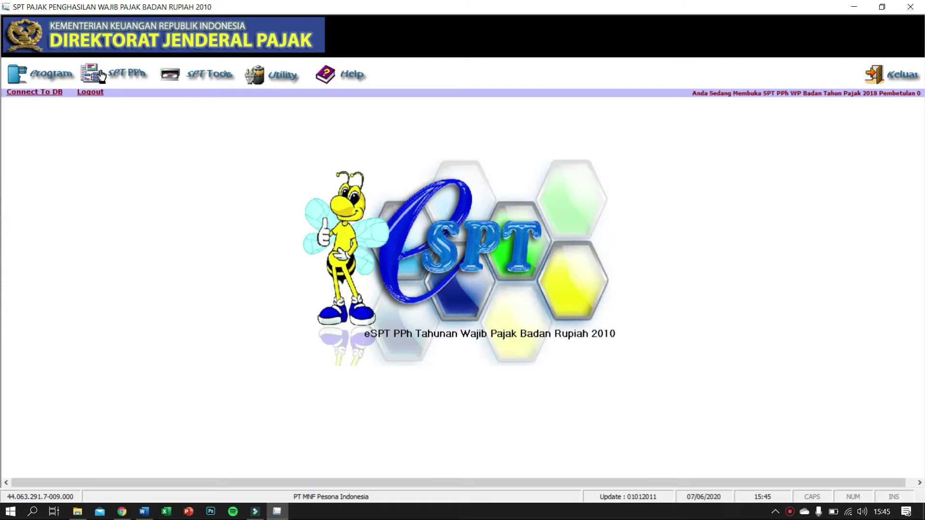
Step: Open Daftar Cabang Utama Perusahaan from SPT PPh > Lampiran Khusus
left_click(127, 79)
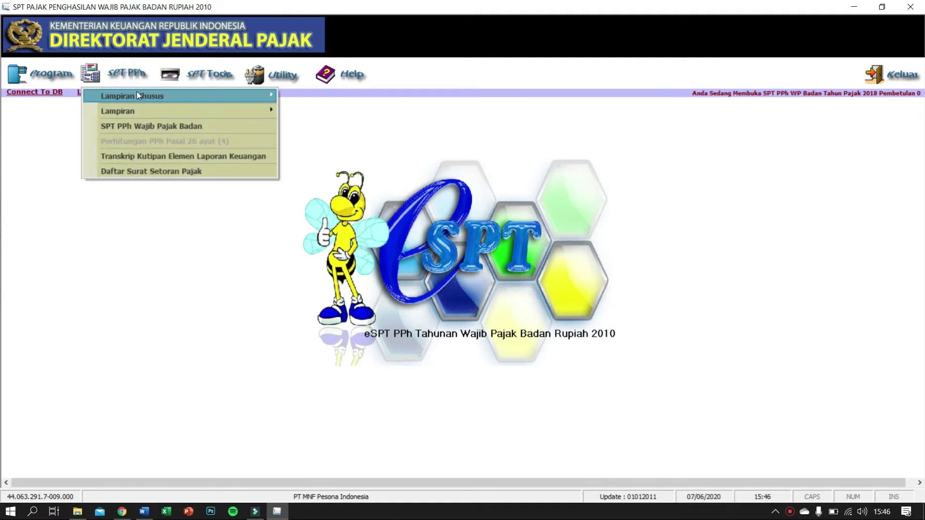
mouse_move(141, 98)
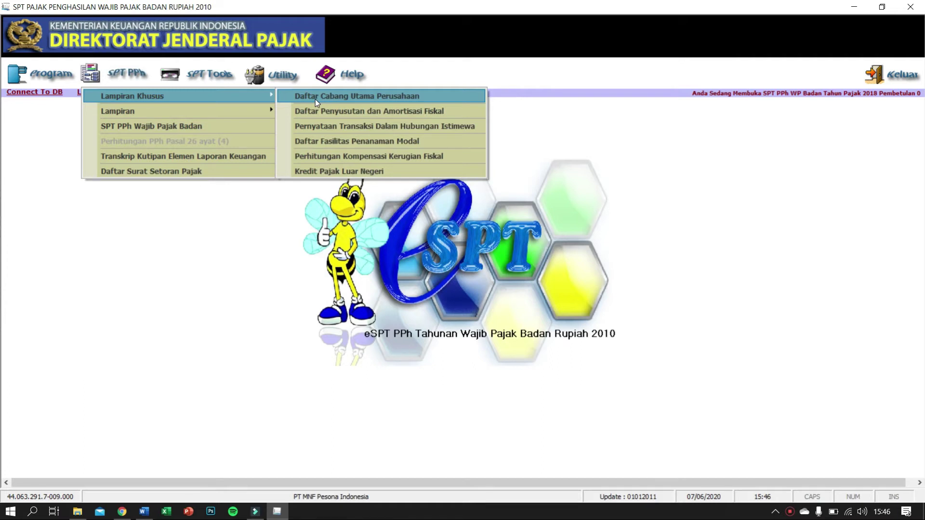
left_click(315, 99)
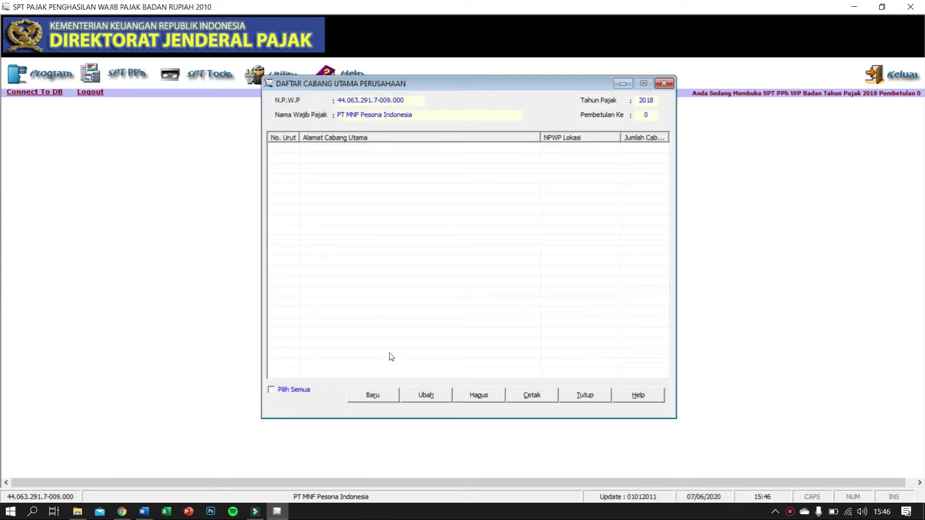
Step: Cancel a new INPUT CABANG UTAMA entry and close the Daftar Cabang list, adding no branch
left_click(376, 395)
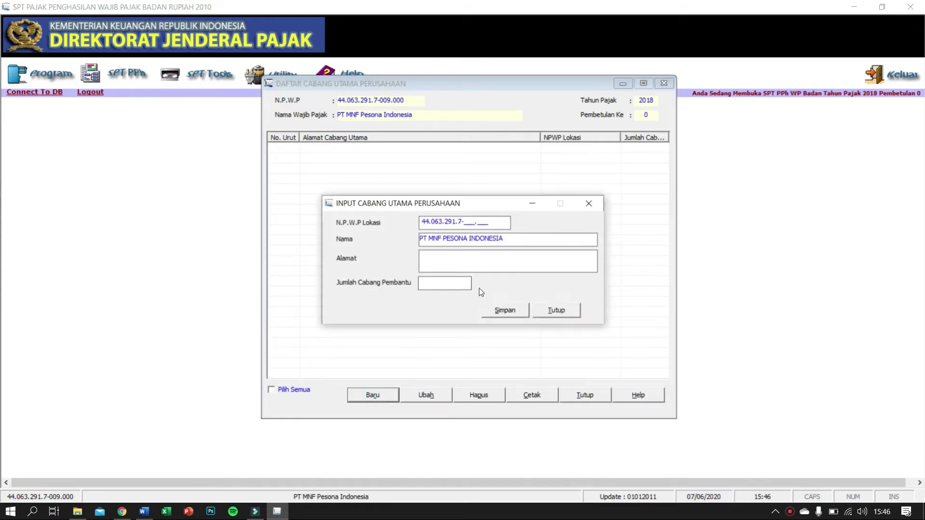
left_click(589, 203)
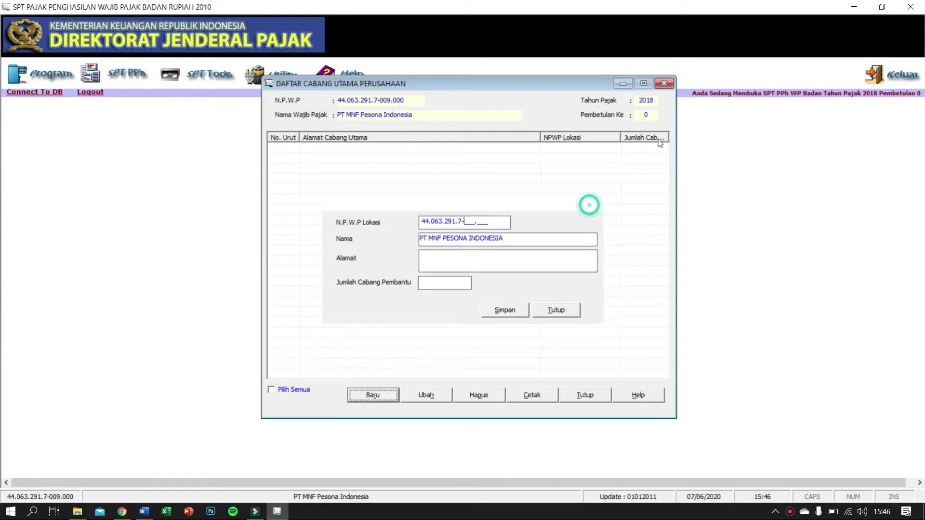
left_click(663, 84)
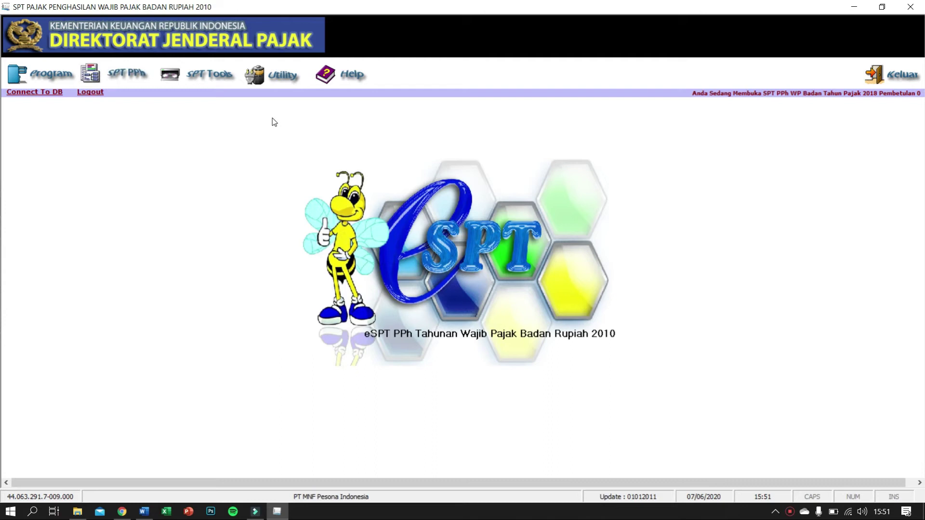
Step: Open Formulir 1771-VI - Daftar Penyertaan Modal Pada Perusahaan Afiliasi from SPT PPh > Lampiran
left_click(134, 77)
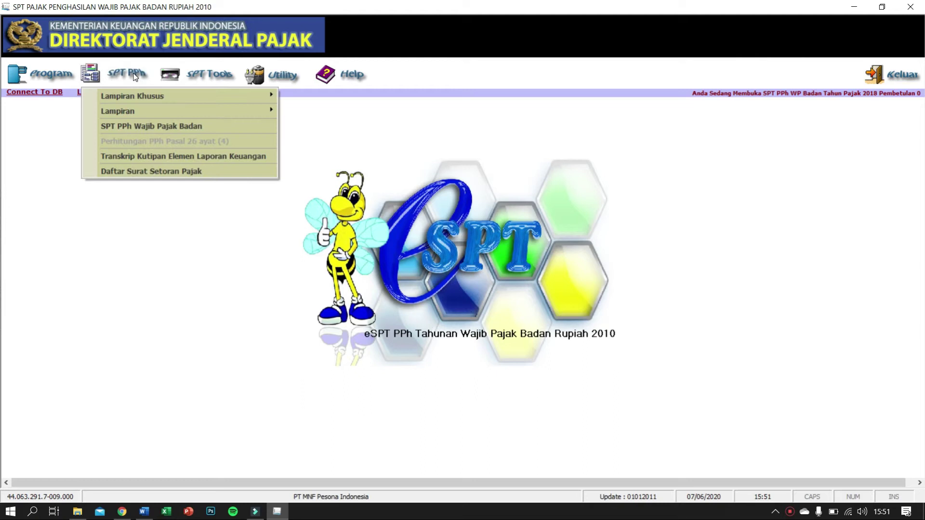
mouse_move(137, 114)
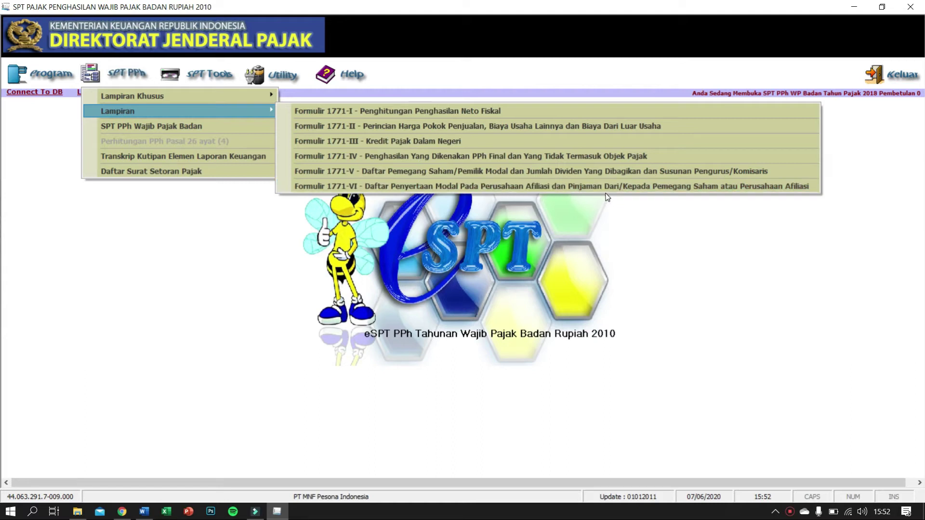
left_click(656, 187)
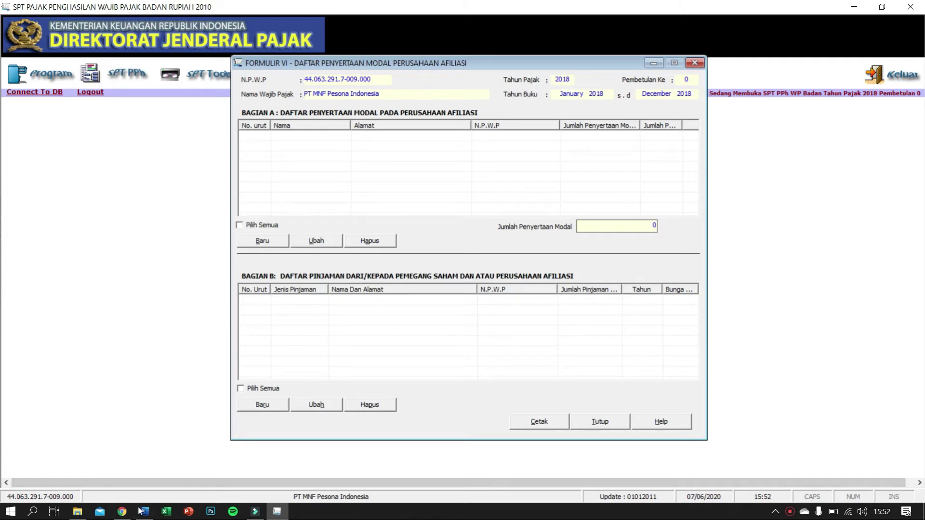
Step: Dock eSPT on the left beside Word and begin a new Bagian A entry in Formulir VI
mouse_move(140, 512)
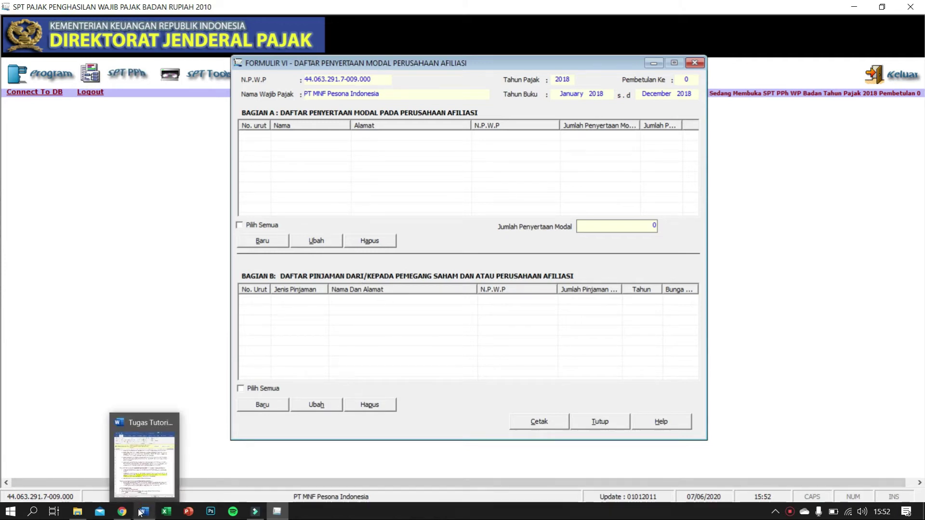
left_click(144, 466)
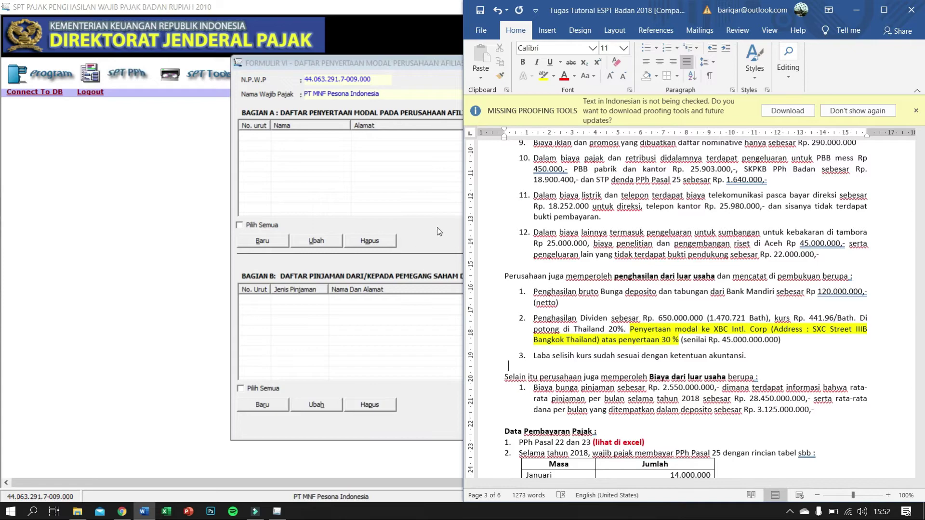
left_click_drag(395, 9, 0, 104)
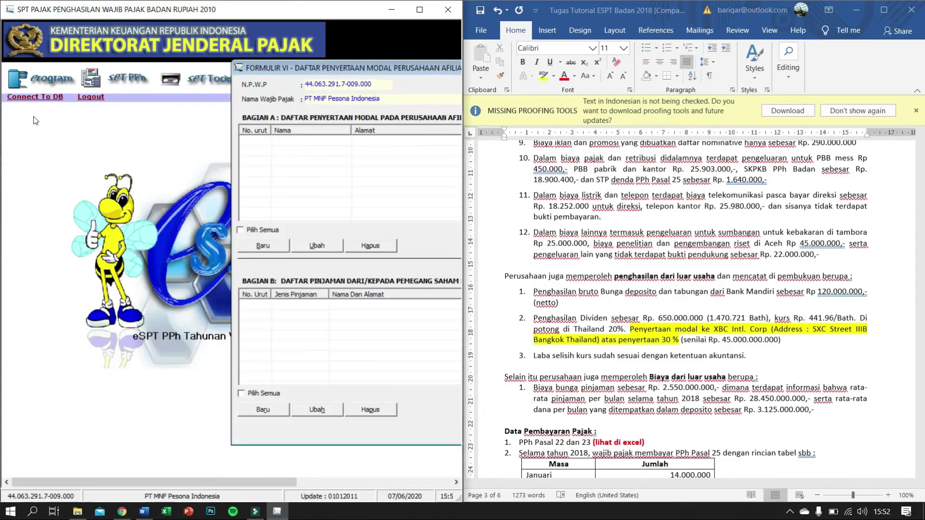
left_click_drag(380, 66, 154, 70)
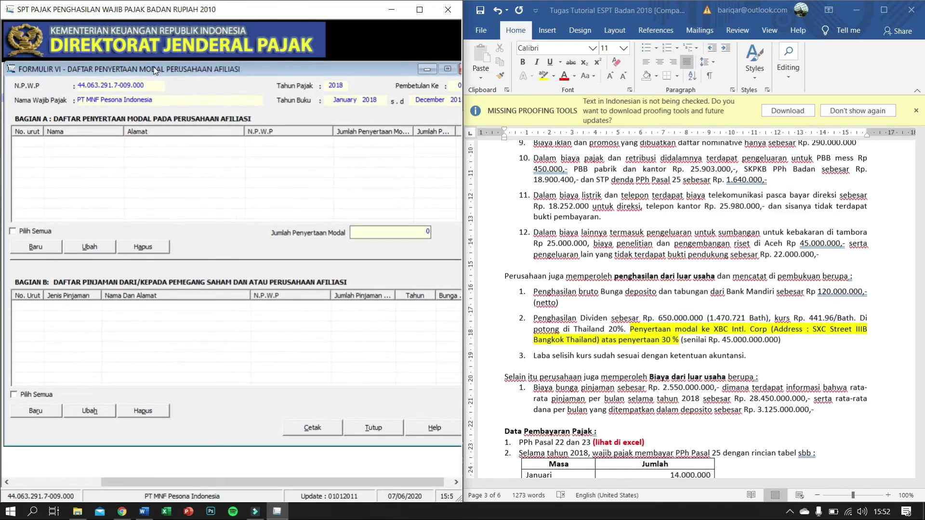
left_click(41, 246)
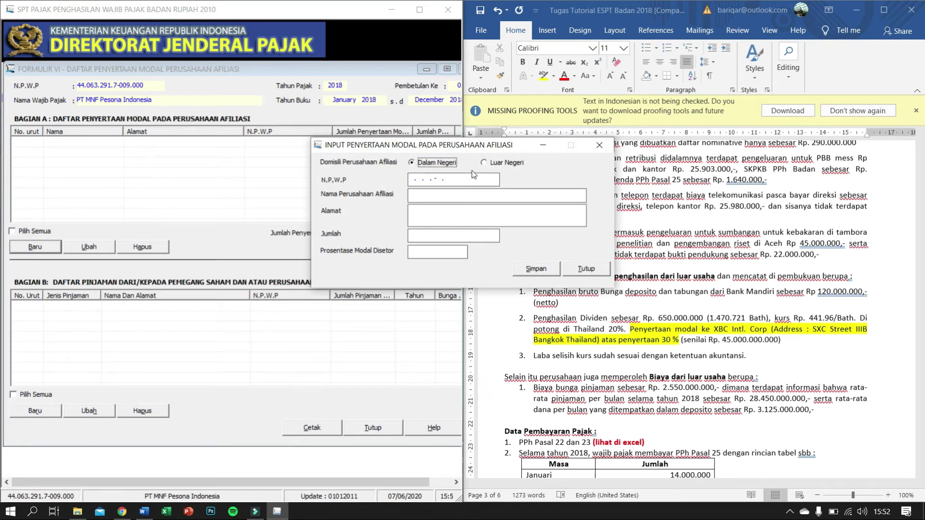
Step: Mark the affiliate as Luar Negeri and paste its name XBC Intl. Corp from Word
left_click(484, 164)
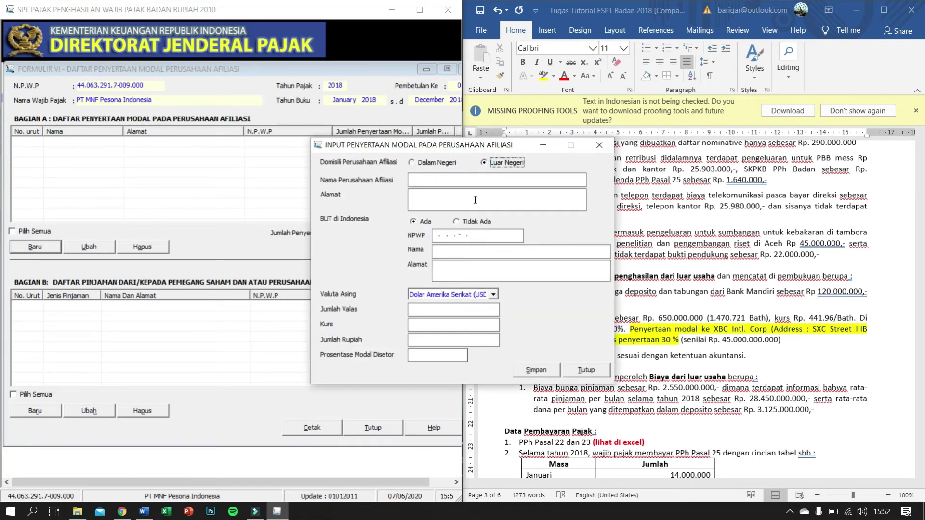
left_click(419, 182)
left_click_drag(448, 144, 266, 129)
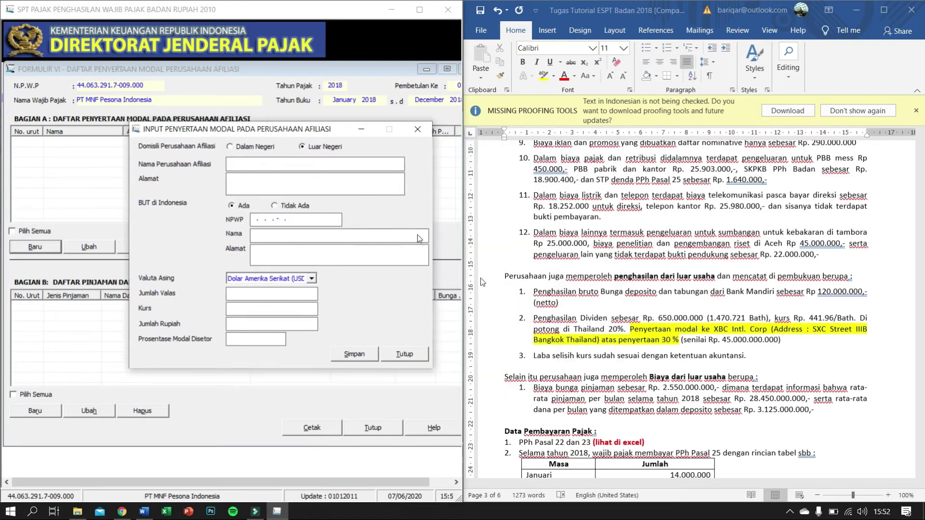
left_click(713, 331)
double_click(720, 329)
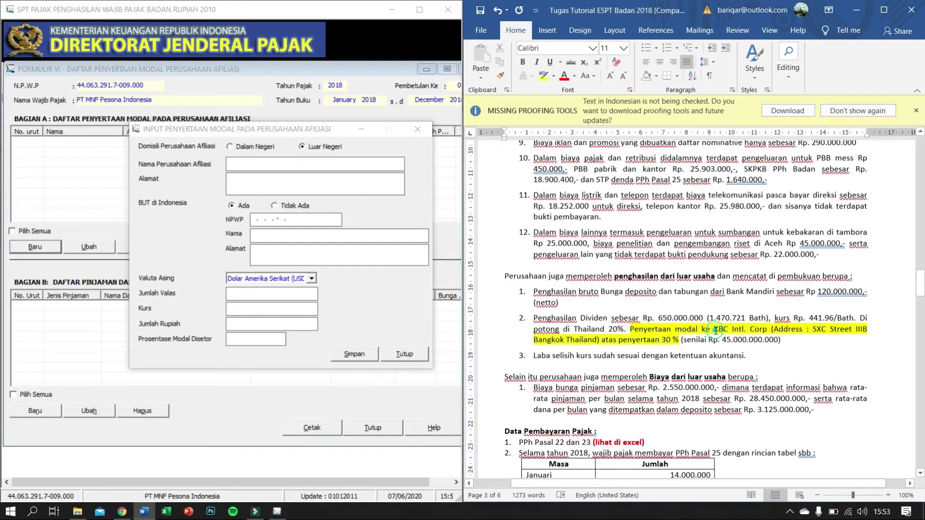
left_click_drag(734, 331, 766, 328)
key("ctrl+c")
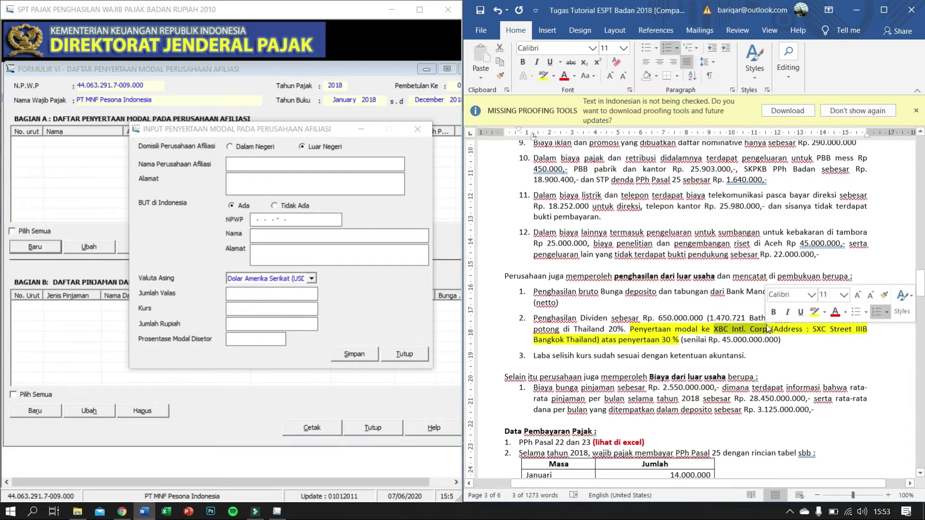
left_click(239, 167)
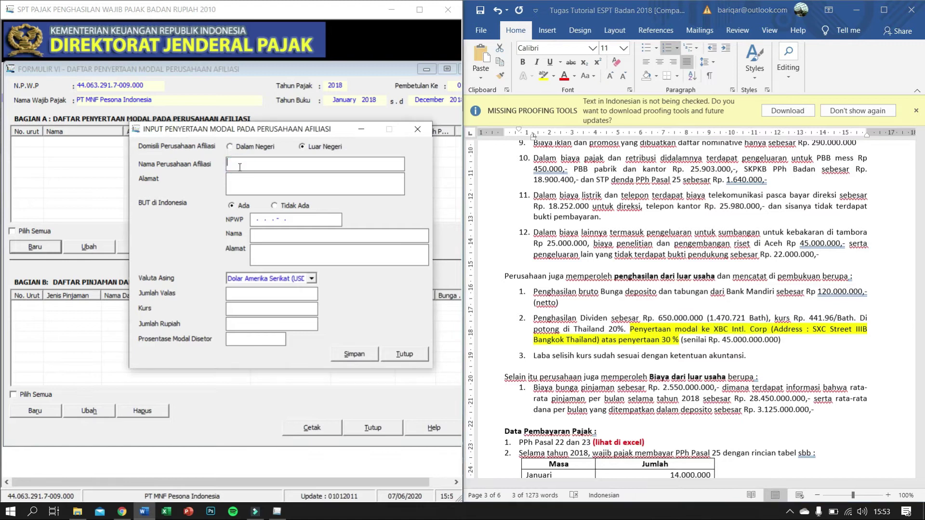
key("ctrl+v")
Step: Paste the address SXC Street IIIB Bangkok Thailand and set BUT to Tidak Ada
left_click(815, 332)
left_click(815, 333)
left_click_drag(815, 332, 596, 340)
key("ctrl+c")
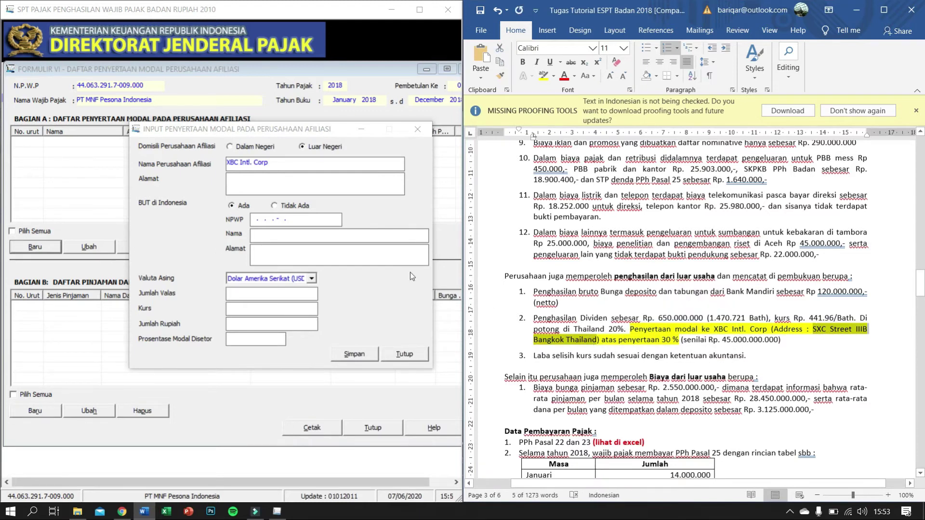
left_click(296, 179)
key("ctrl+v")
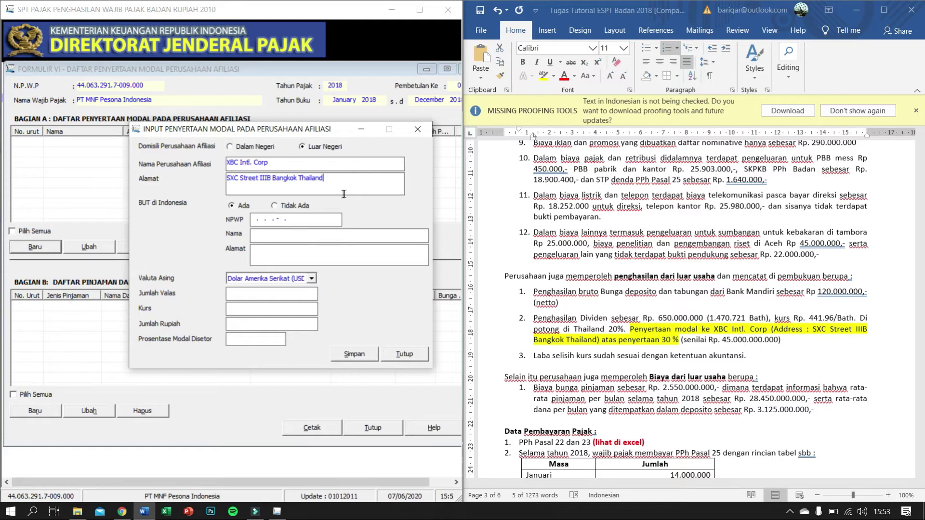
left_click(274, 205)
Step: Choose Thai baht as the currency and enter the foreign amount 101819169,16
left_click(312, 279)
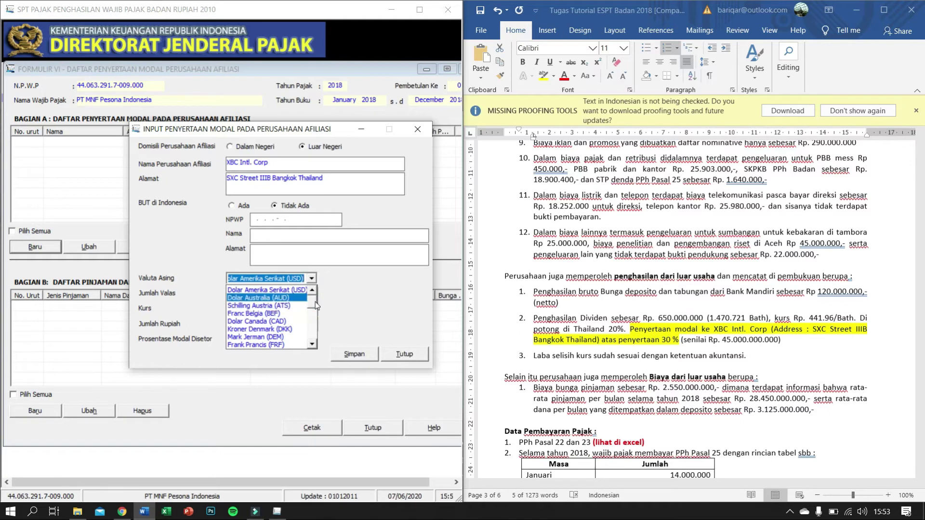
left_click(312, 345)
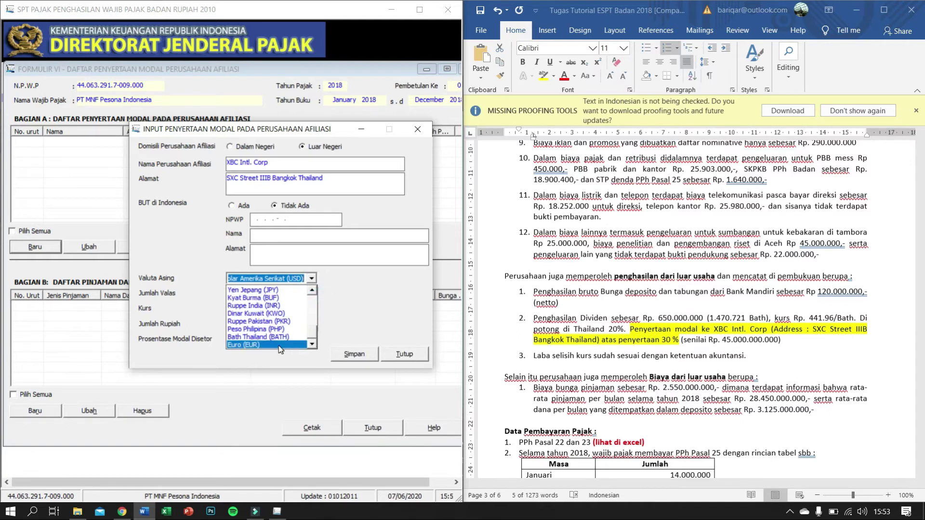
left_click(243, 336)
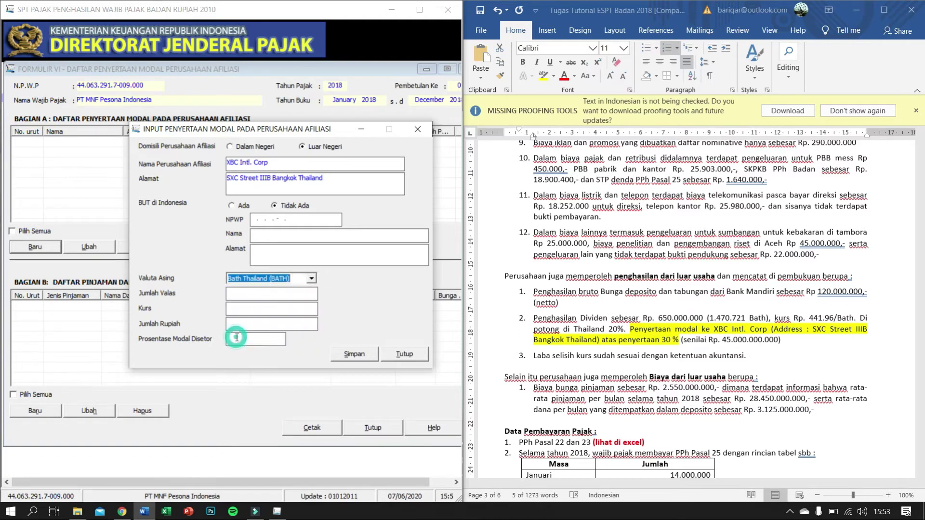
left_click(302, 294)
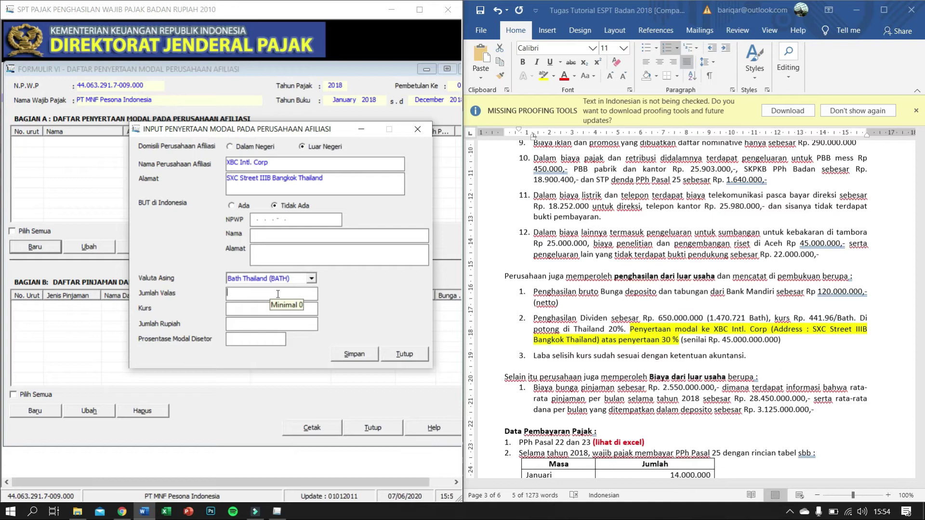
type("101819169,16")
key("Tab")
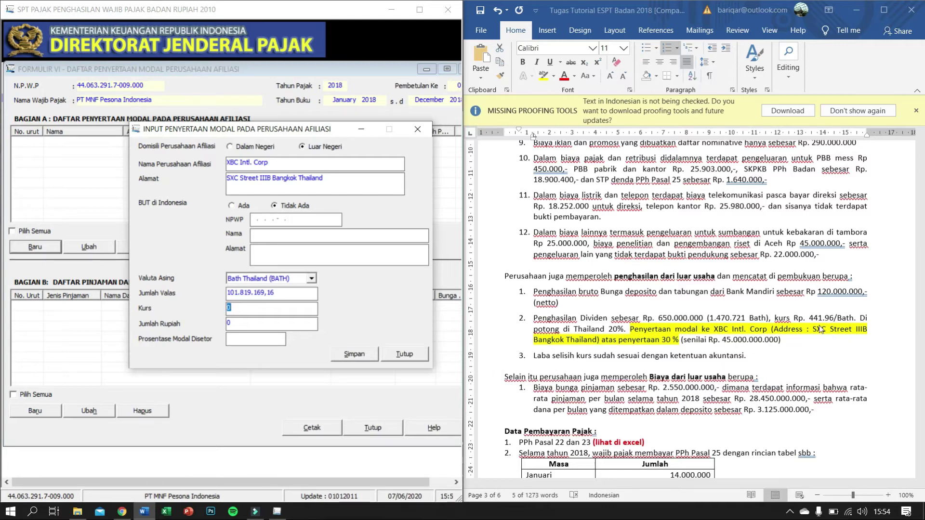
Step: Enter exchange rate 441,96 to compute 45.000.000.002 rupiah, and set capital share to 30%
type("441,96")
key("Tab")
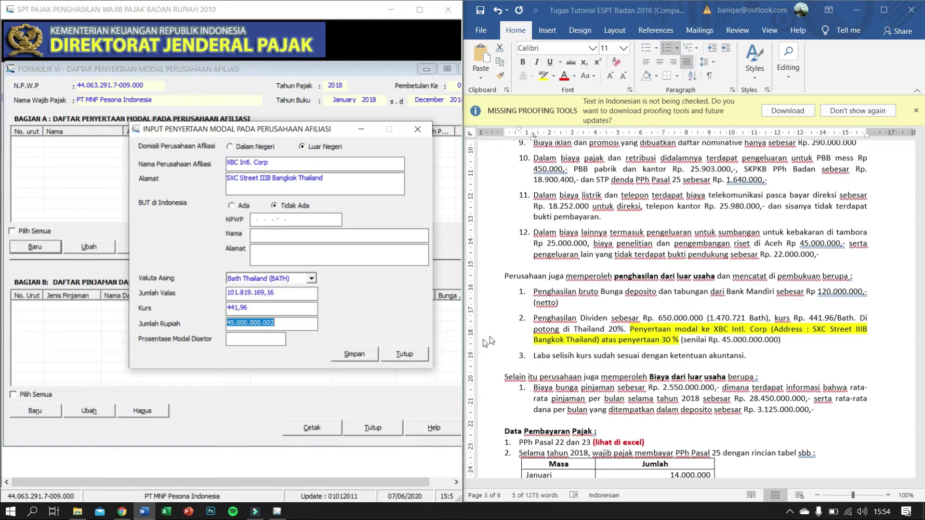
left_click(287, 327)
left_click(250, 341)
type("30")
Step: Save the XBC Intl. Corp investment and decline recording another affiliate
left_click(361, 354)
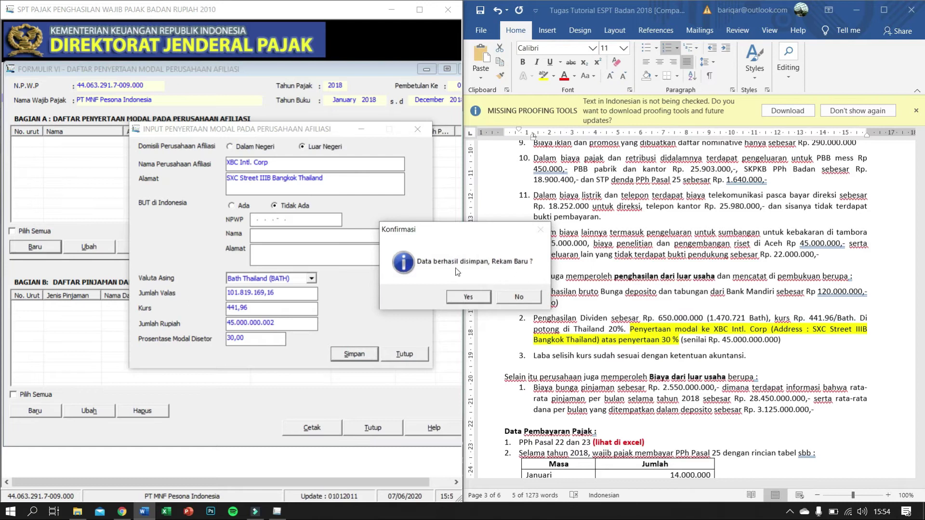
left_click(519, 298)
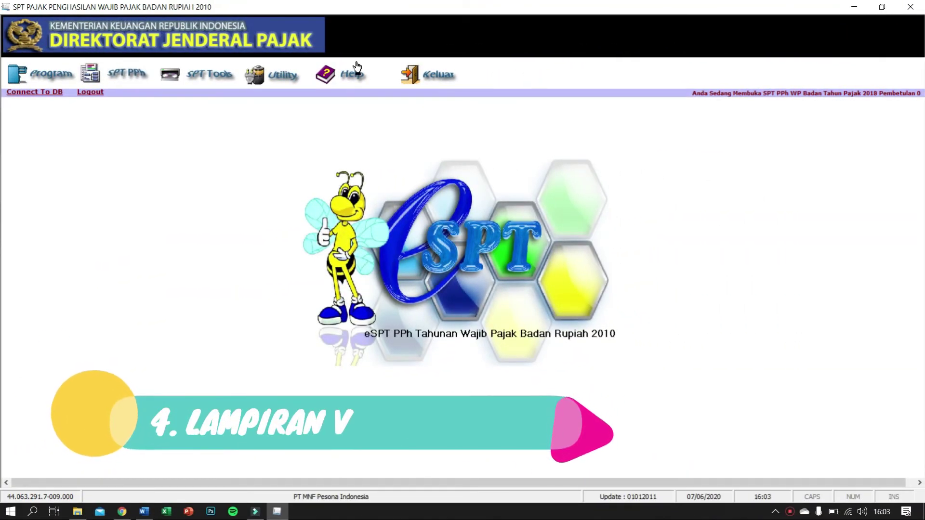
Step: Open Formulir 1771-V - Daftar Pemegang Saham from SPT PPh > Lampiran
left_click(134, 80)
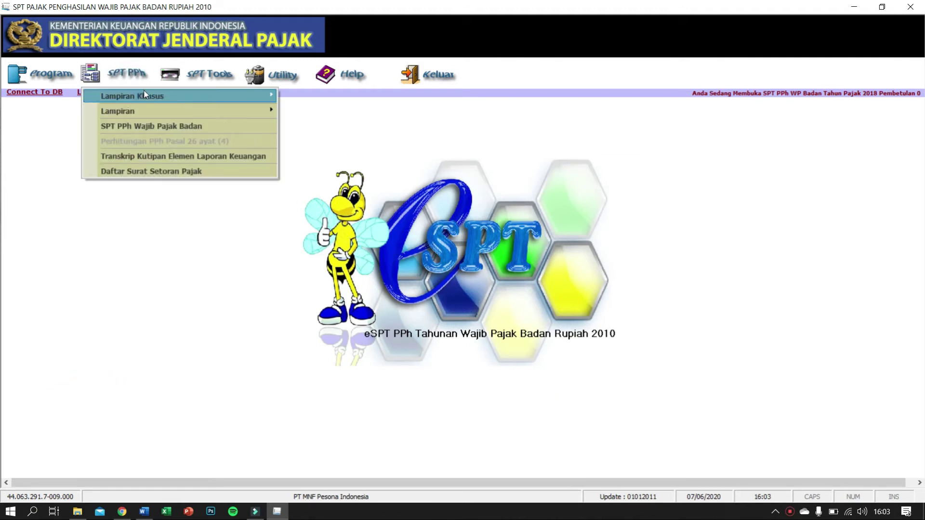
mouse_move(145, 112)
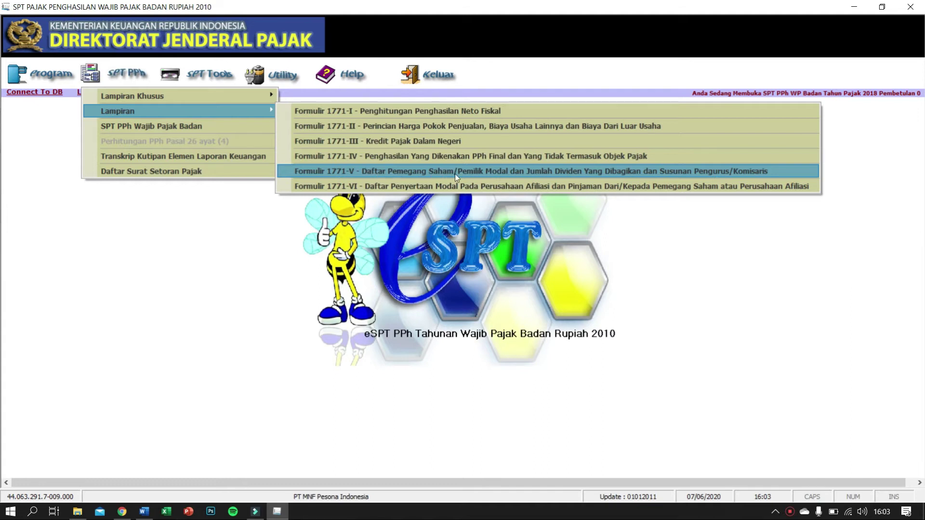
left_click(616, 172)
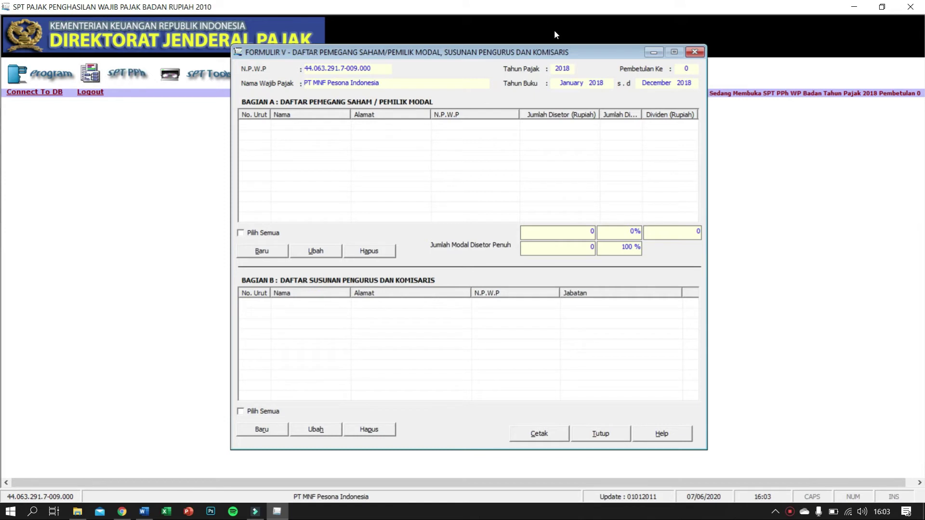
Step: Dock eSPT on the left half beside Word and drag Formulir V fully into view
left_click_drag(719, 5, 1, 39)
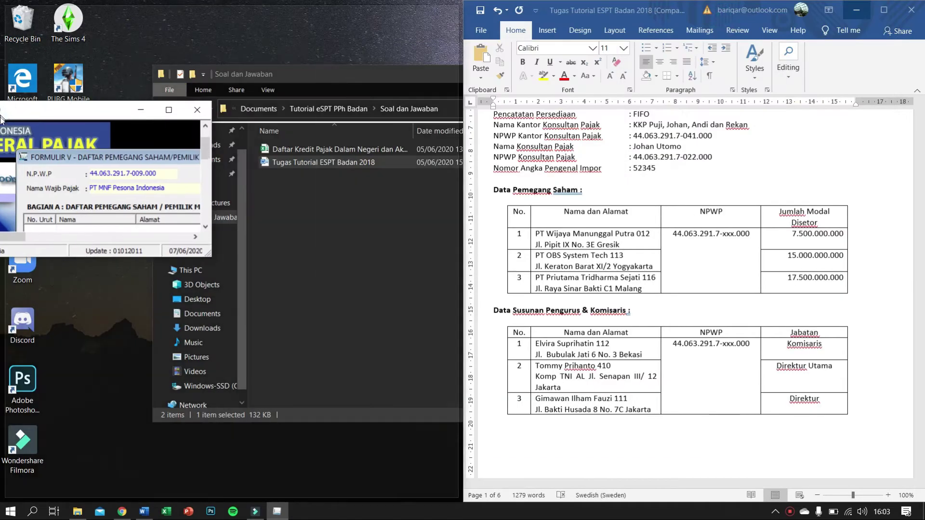
left_click_drag(348, 56, 119, 80)
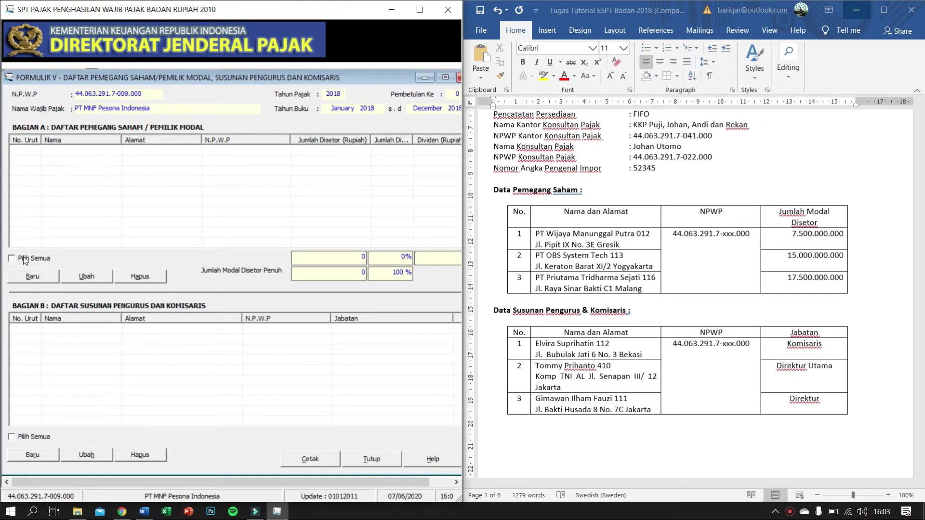
Step: Start a new shareholder with total paid-in capital 40.000.000.000 and enter the shareholder's NPWP
left_click(39, 278)
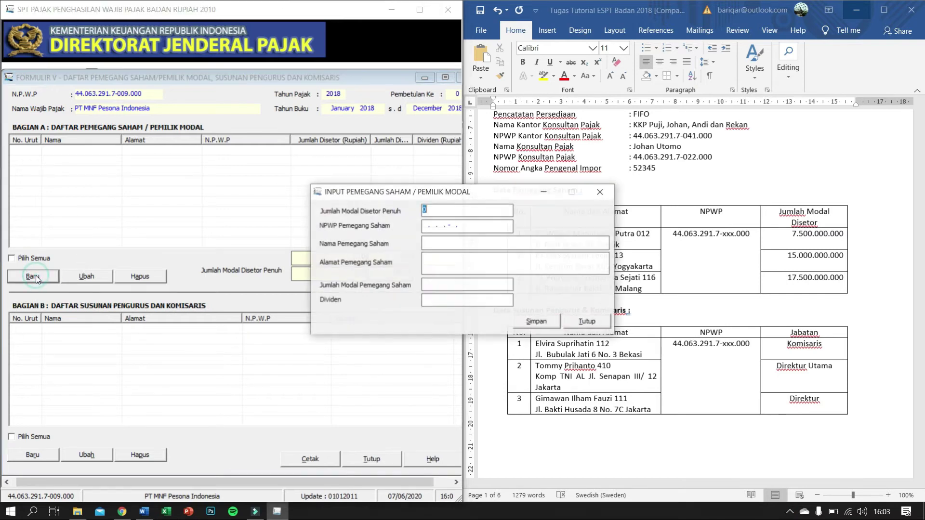
left_click_drag(458, 189, 260, 145)
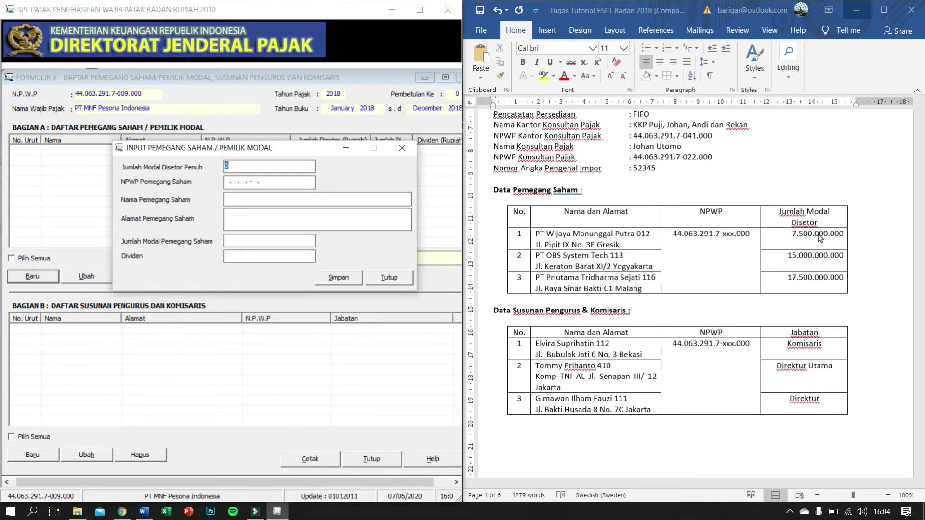
type("4")
type("0.000.")
type("000.000")
key("Tab")
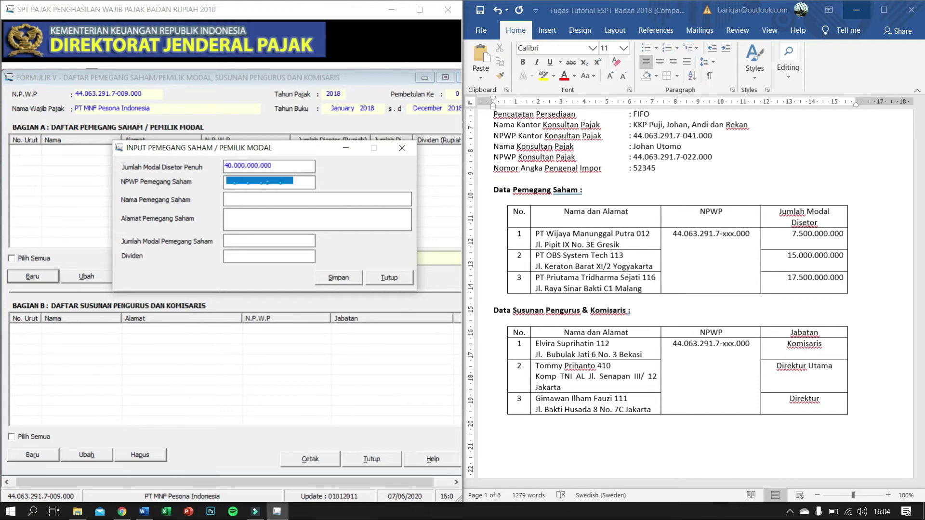
left_click(286, 182)
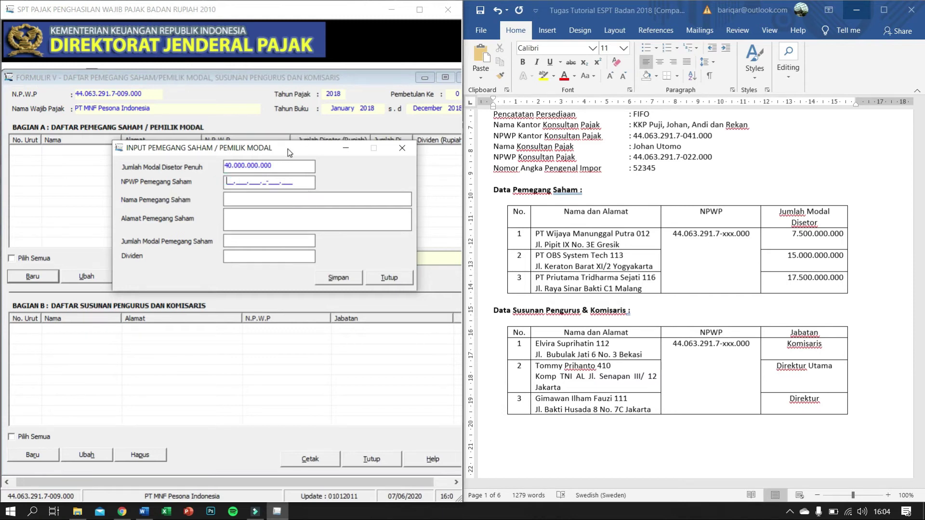
Step: Type the shareholder name PT WIJAYA MANUNGGAL PUTRA
left_click(534, 233)
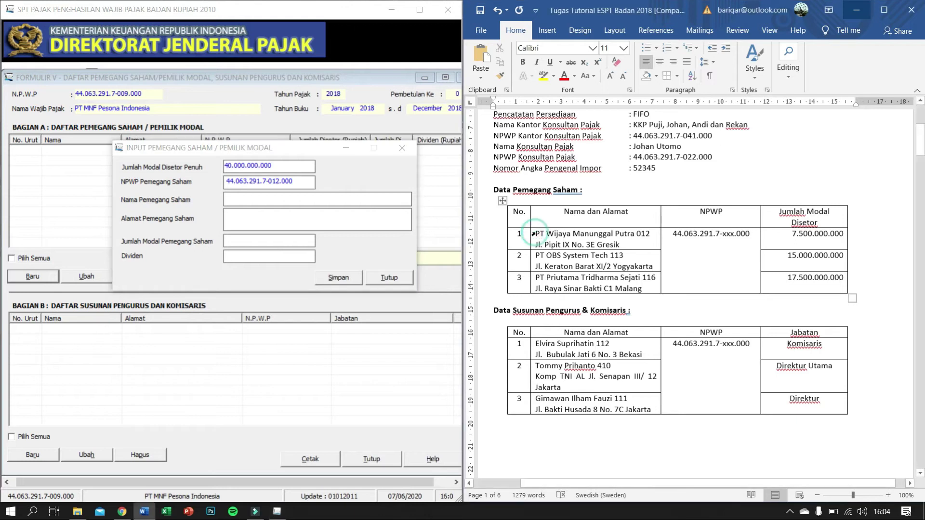
left_click(261, 200)
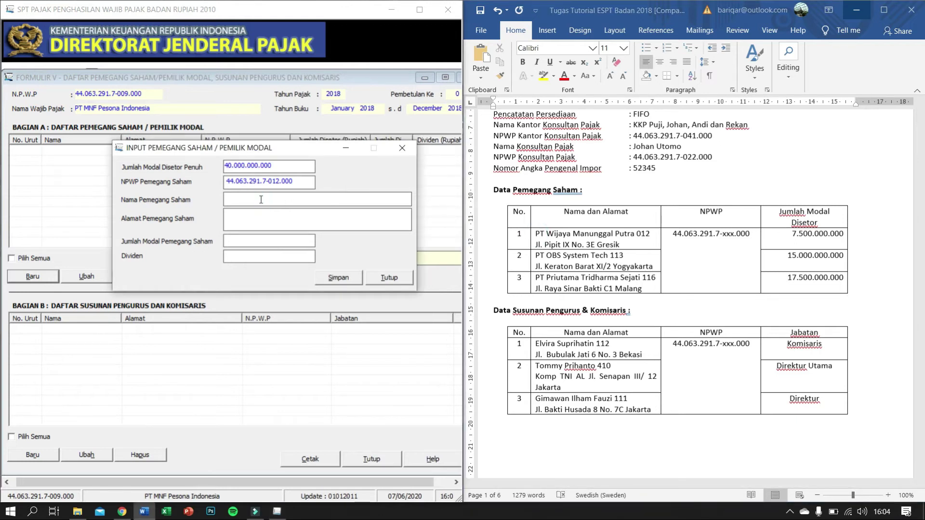
key("Caps_Lock")
type("PT W")
key("Caps_Lock")
type("IJAYA MANN")
key("BackSpace")
key("BackSpace")
key("Caps_Lock")
type("N")
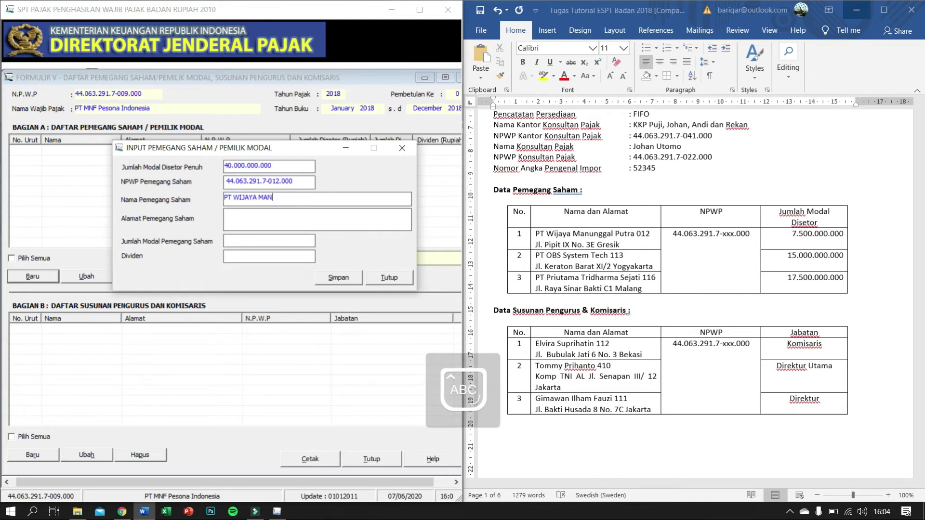
type("UNGGAL P")
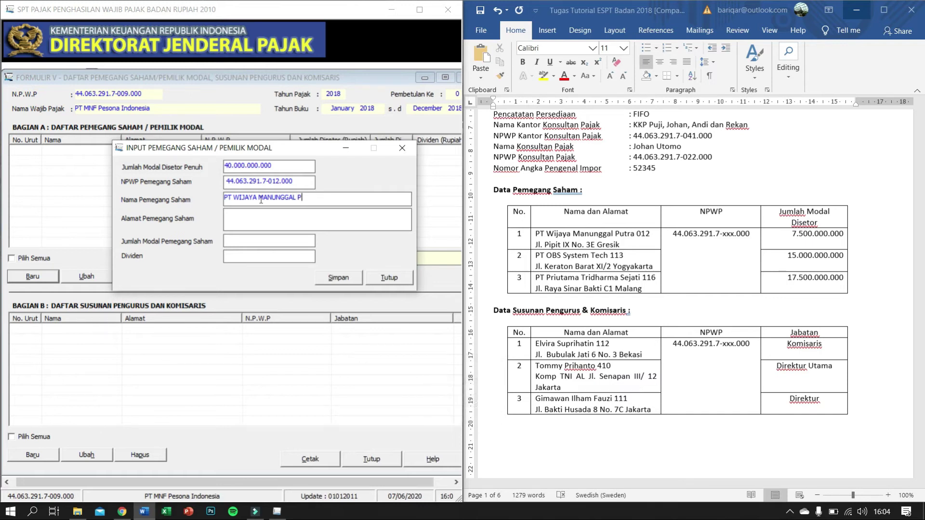
type("UY")
type("RA")
left_click(624, 245)
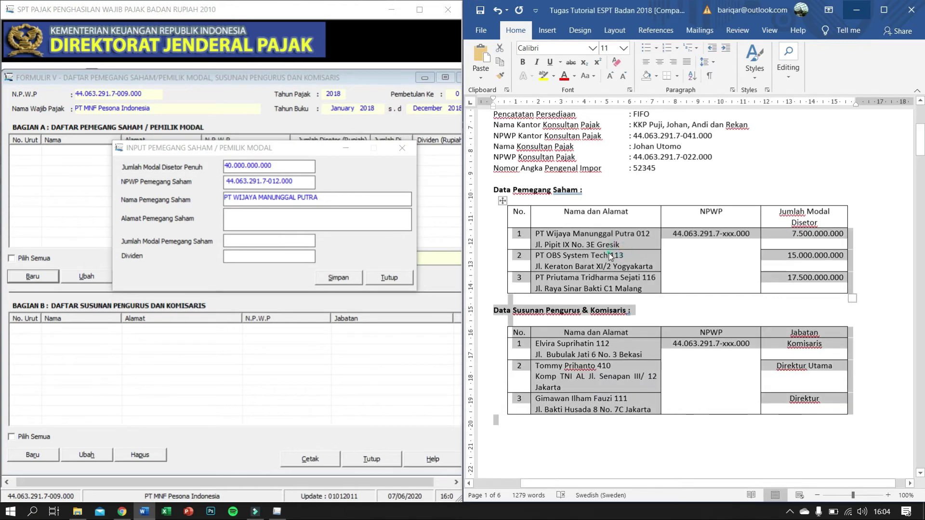
left_click(616, 245)
left_click_drag(616, 244, 539, 245)
key("ctrl+c")
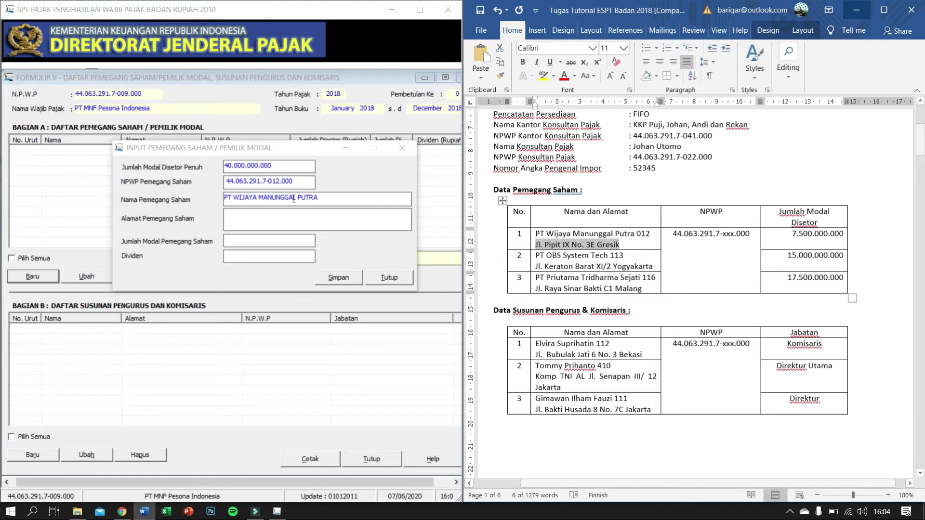
left_click(289, 214)
key("ctrl+v")
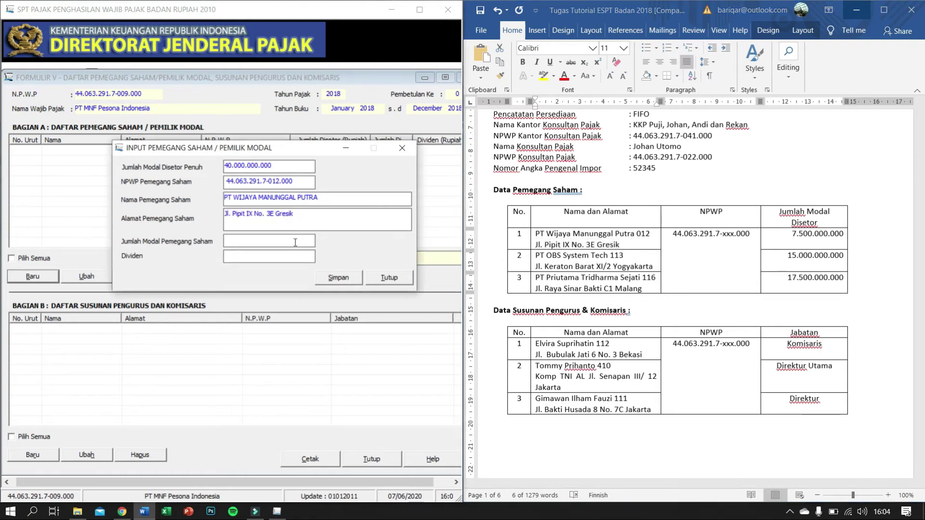
left_click(297, 242)
type("7.")
type("500.")
type("000.000")
key("Tab")
left_click(348, 278)
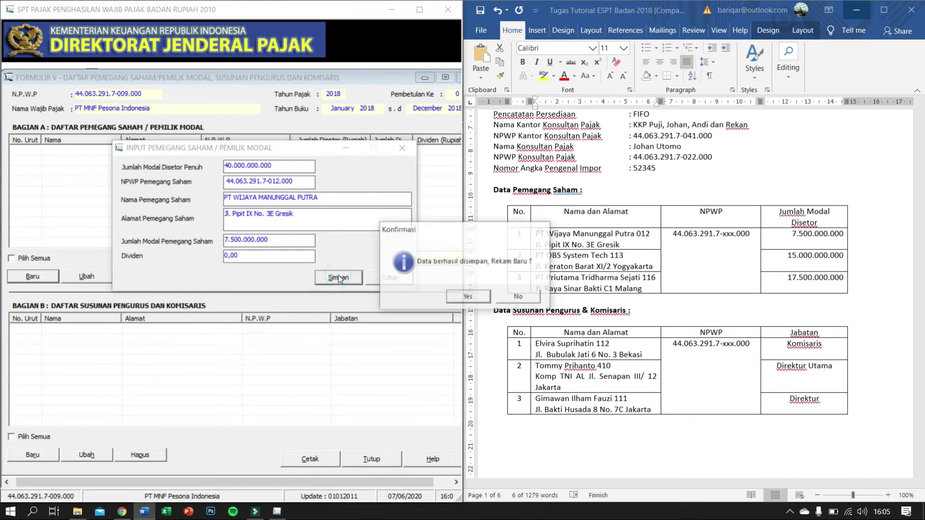
left_click(470, 297)
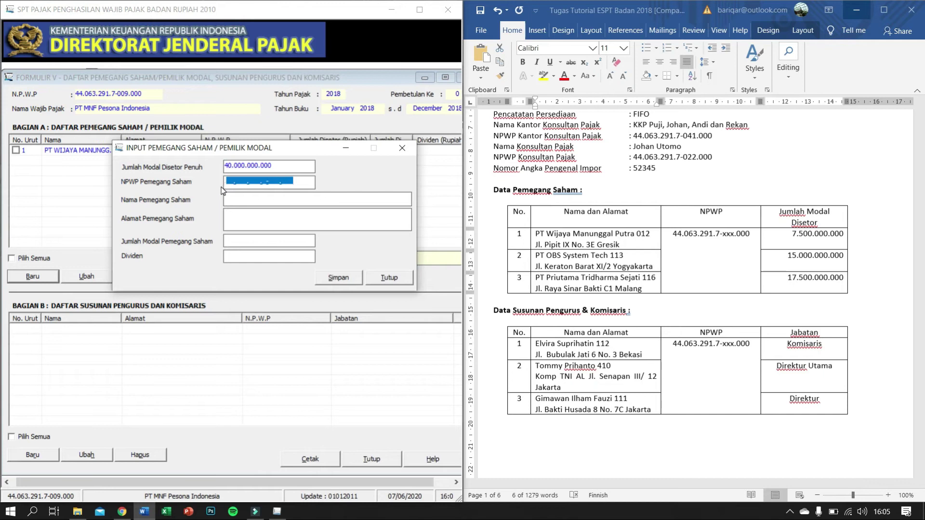
Step: Enter the second shareholder's tax ID and paste the name PT OBS System Tech
left_click(227, 185)
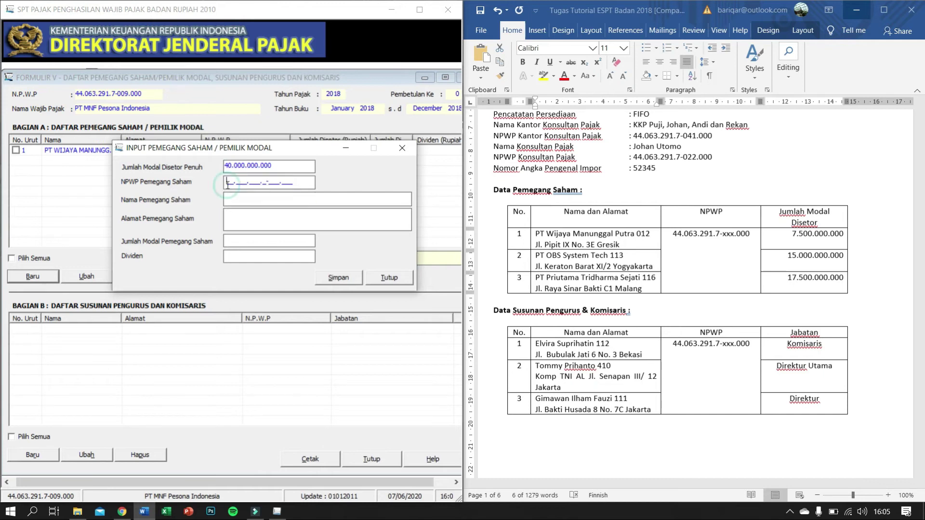
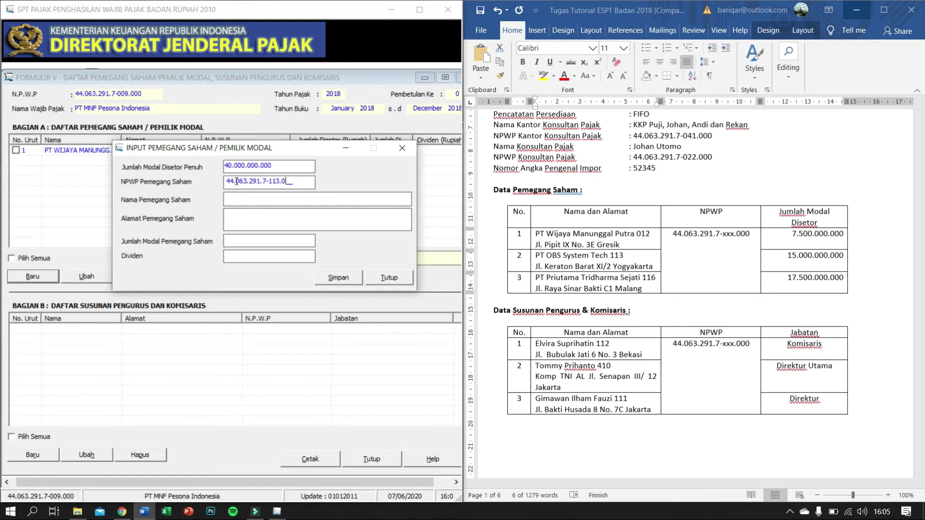
left_click(238, 199)
left_click(604, 259)
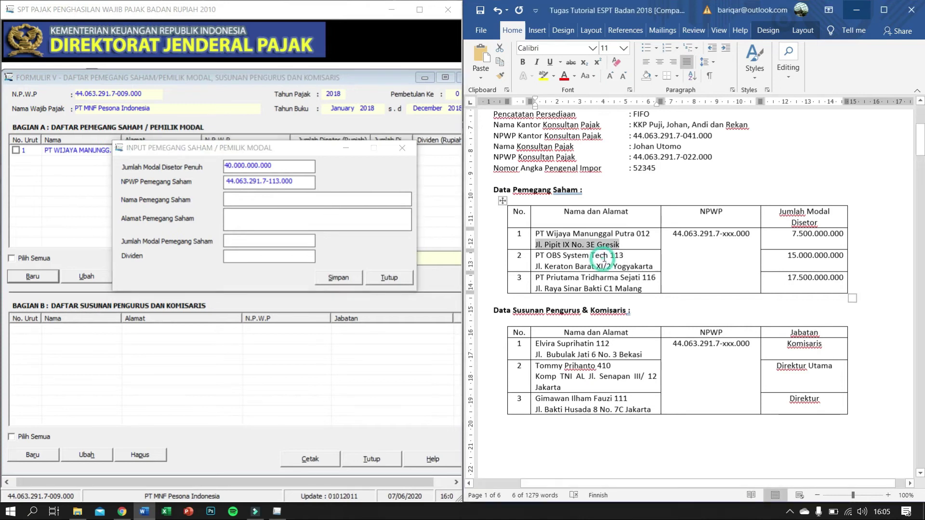
mouse_move(604, 258)
left_mouse_down()
mouse_move(532, 254)
mouse_move(539, 244)
mouse_move(539, 255)
mouse_move(607, 256)
left_mouse_up()
key("ctrl+c")
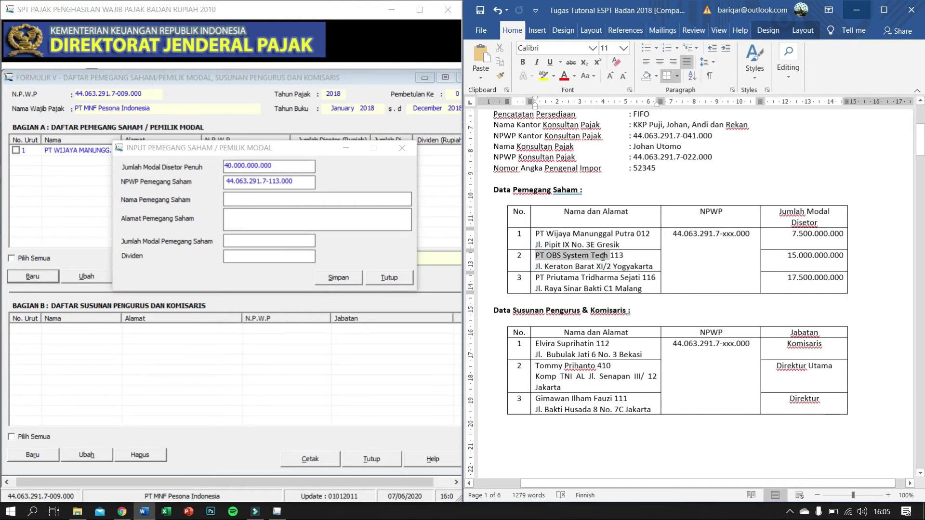
left_click(283, 203)
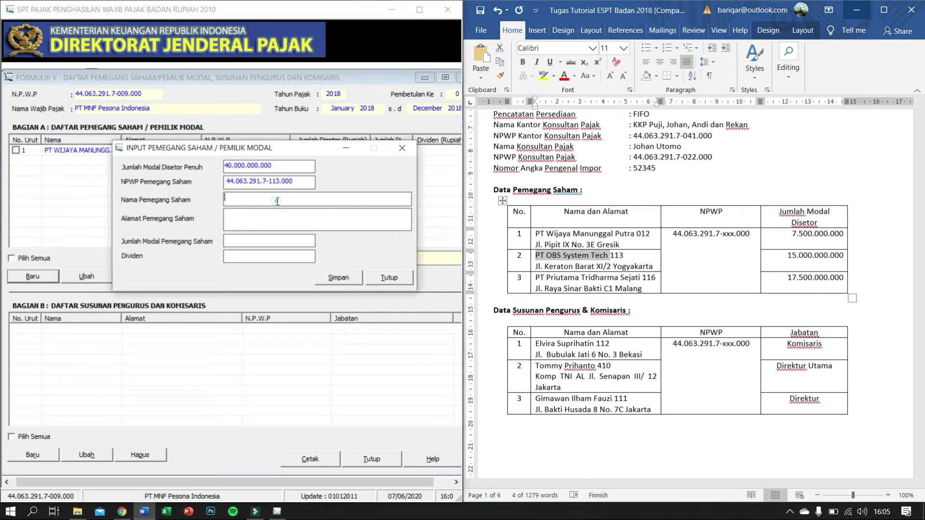
key("ctrl+v")
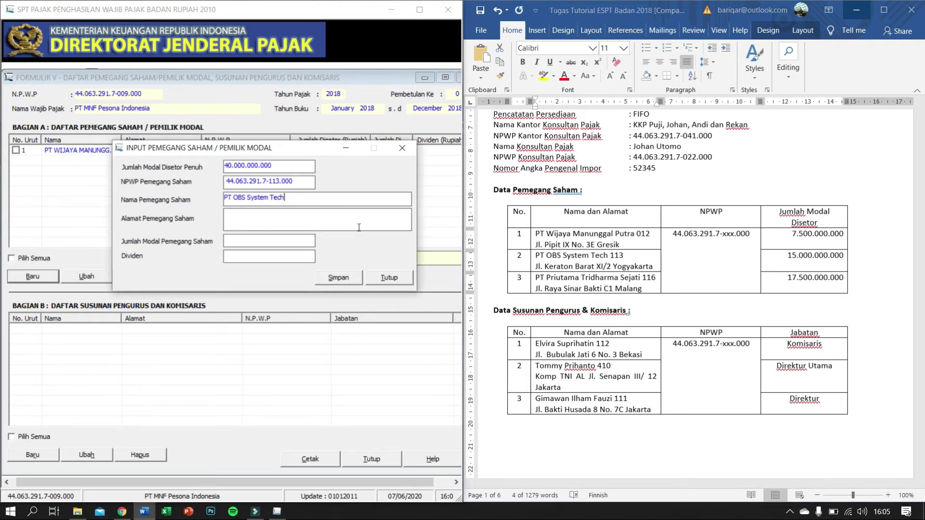
Step: Paste the shareholder's Yogyakarta address, enter 15.000.000.000 capital, save, and start a new entry
left_click(649, 268)
left_click_drag(652, 267, 535, 266)
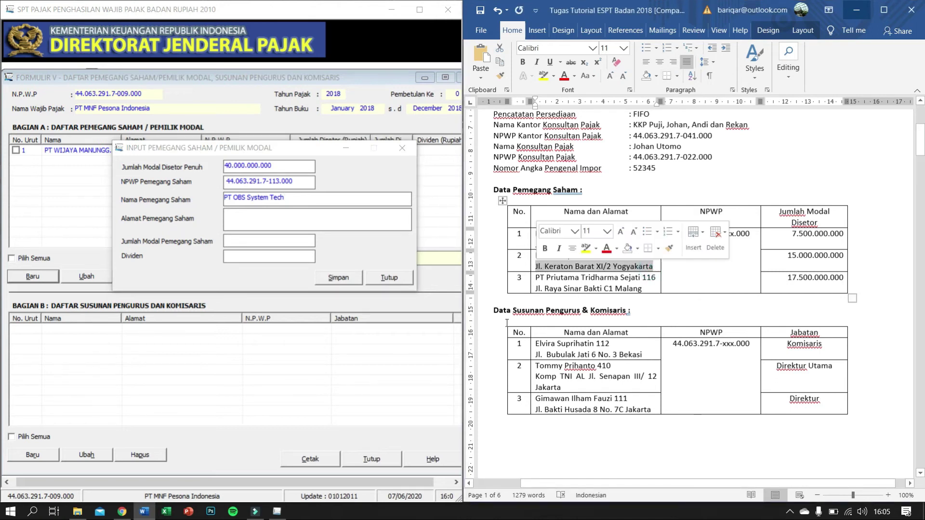
key("ctrl+c")
left_click(291, 215)
key("ctrl+v")
left_click(270, 242)
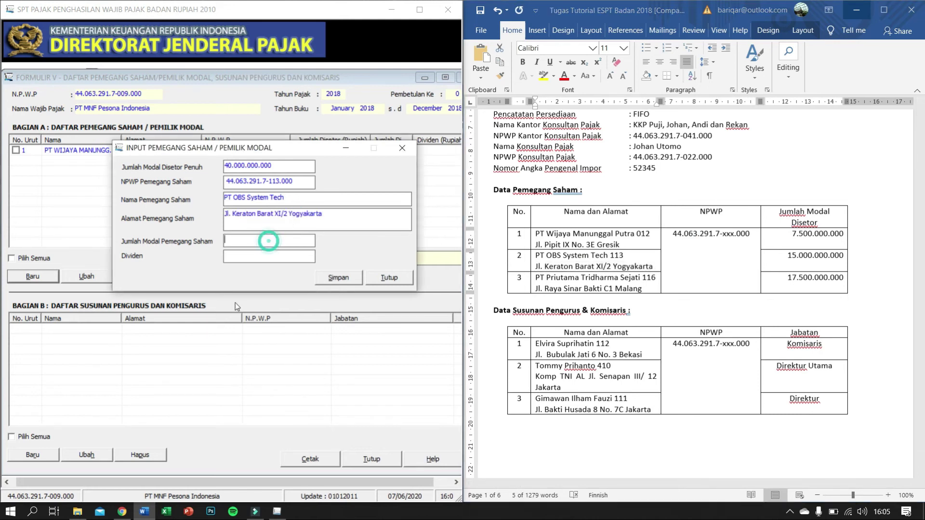
type("15.")
type("000.000.0")
type("00")
key("Tab")
left_click(352, 282)
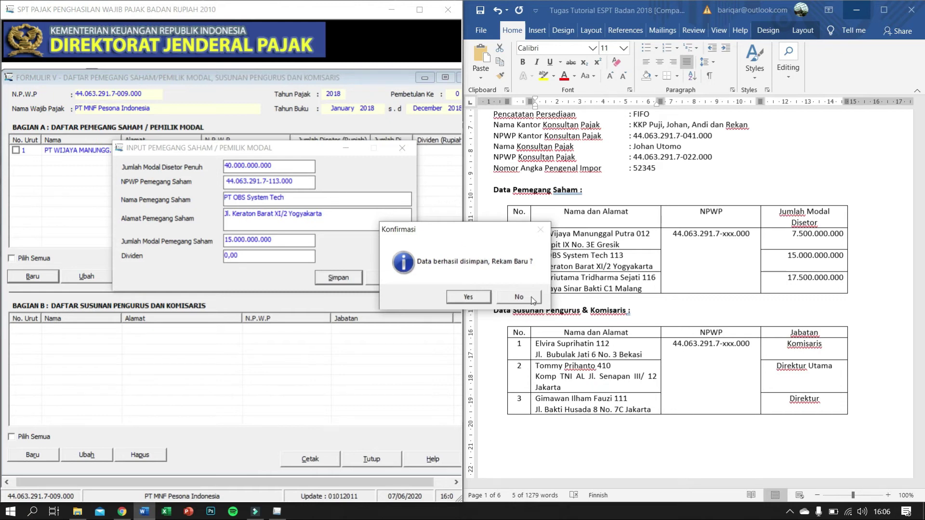
left_click(468, 297)
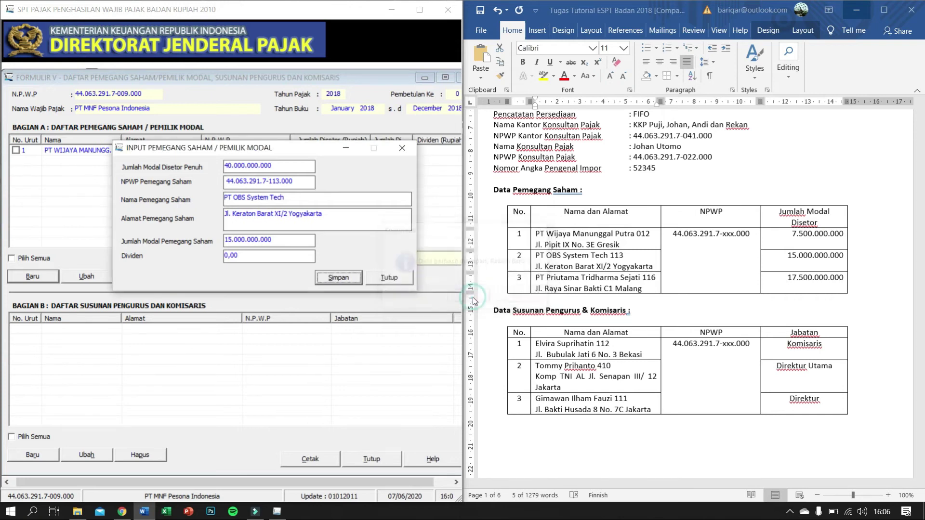
Step: Enter the third shareholder's tax ID, fix the duplicate, and paste PT Priutama Tridharma Sejati
left_click(228, 183)
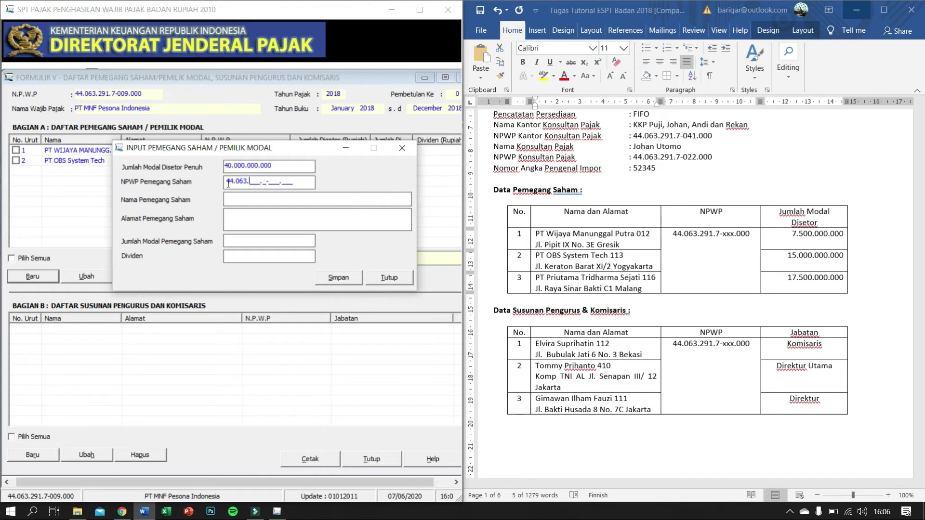
left_click(231, 198)
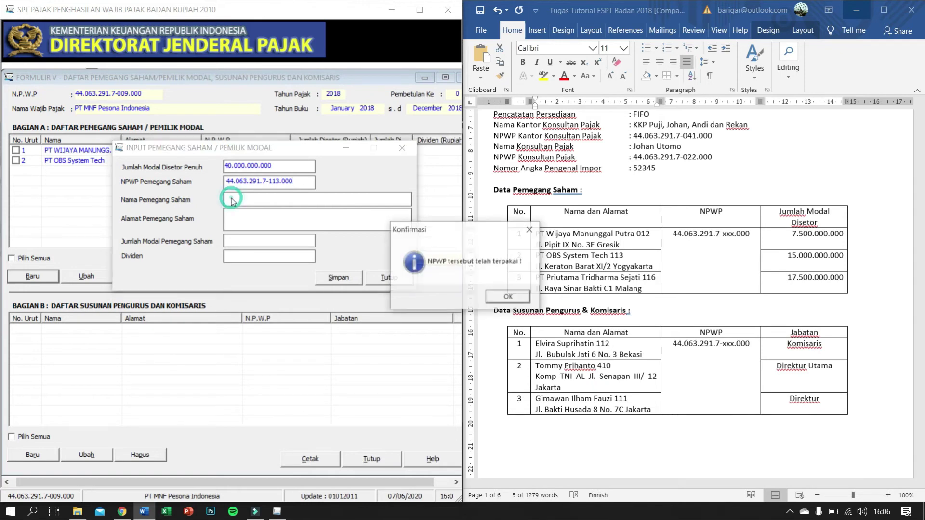
left_click(508, 297)
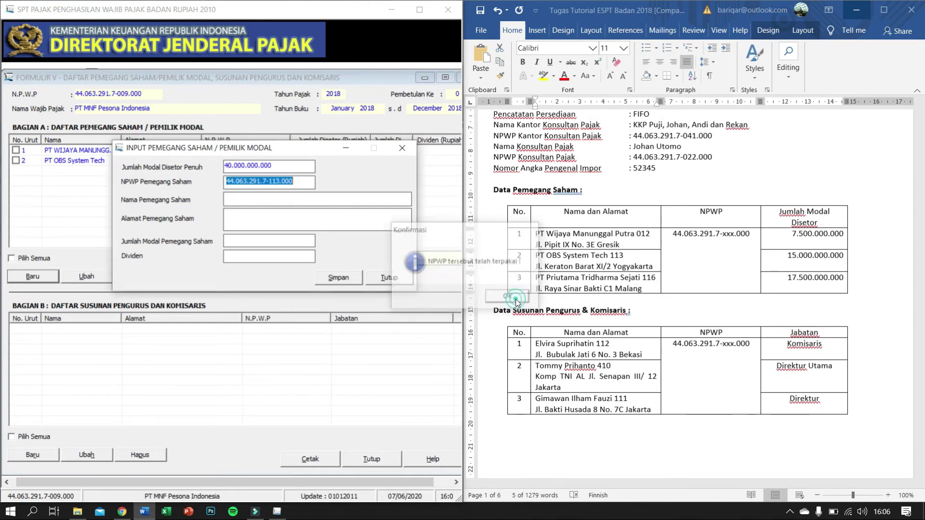
left_click(276, 183)
key("Delete")
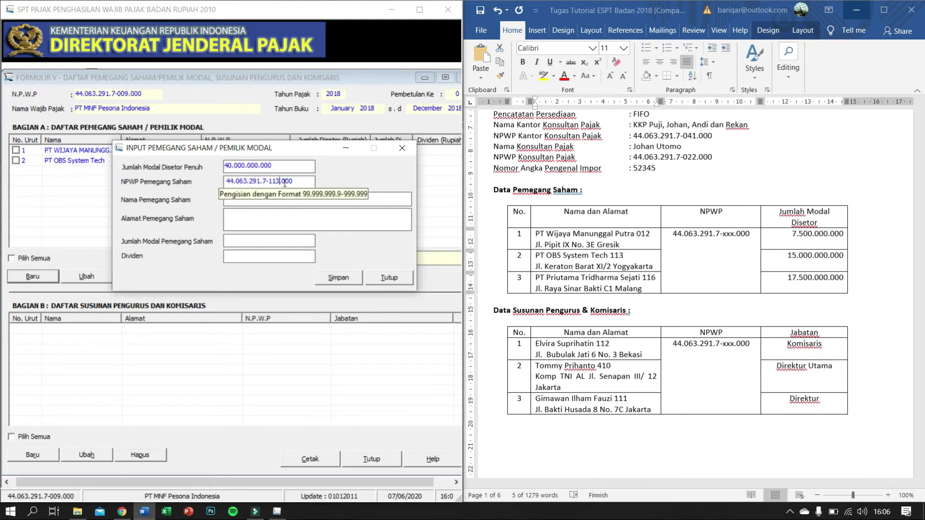
type("6")
key("Tab")
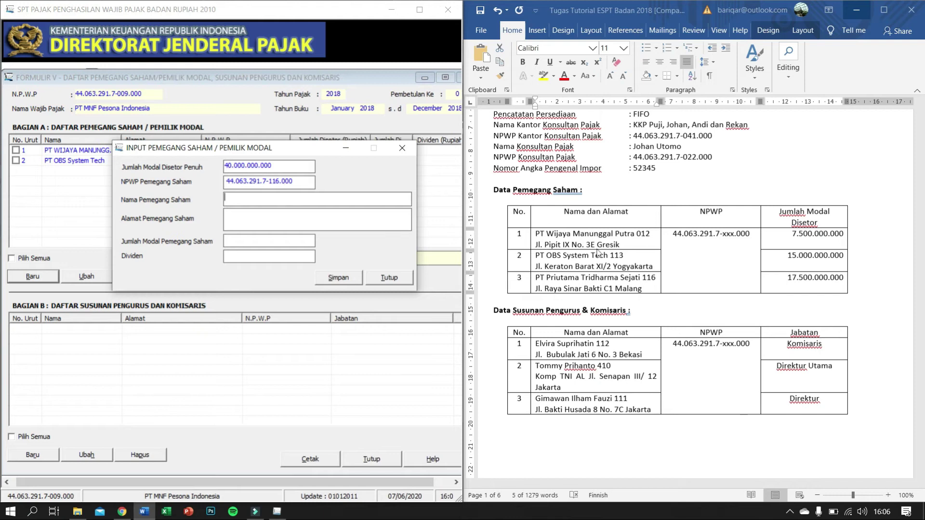
left_click_drag(640, 283, 543, 277)
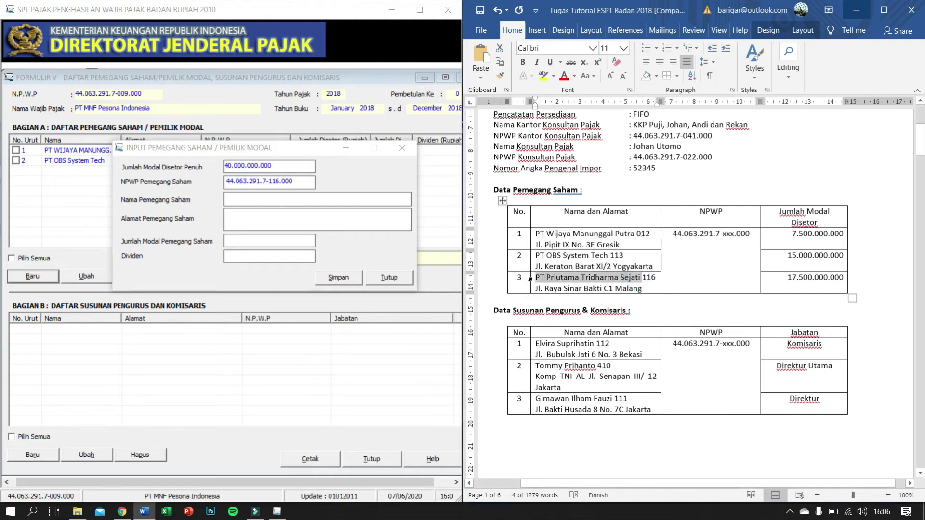
left_click(273, 200)
key("ctrl+v")
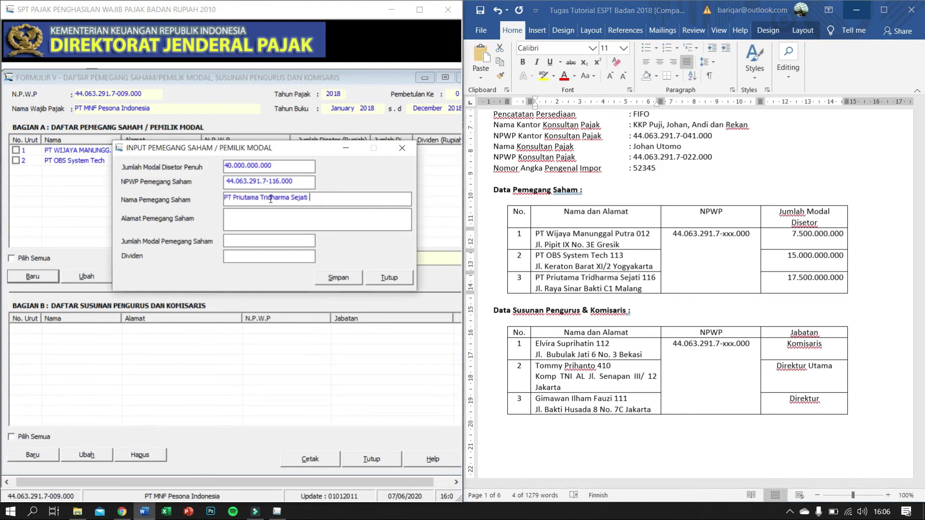
Step: Paste the shareholder's Malang address, enter 17.500.000.000 capital, and save the record
left_click(270, 217)
left_click(641, 291)
left_click_drag(641, 291, 539, 291)
key("ctrl+c")
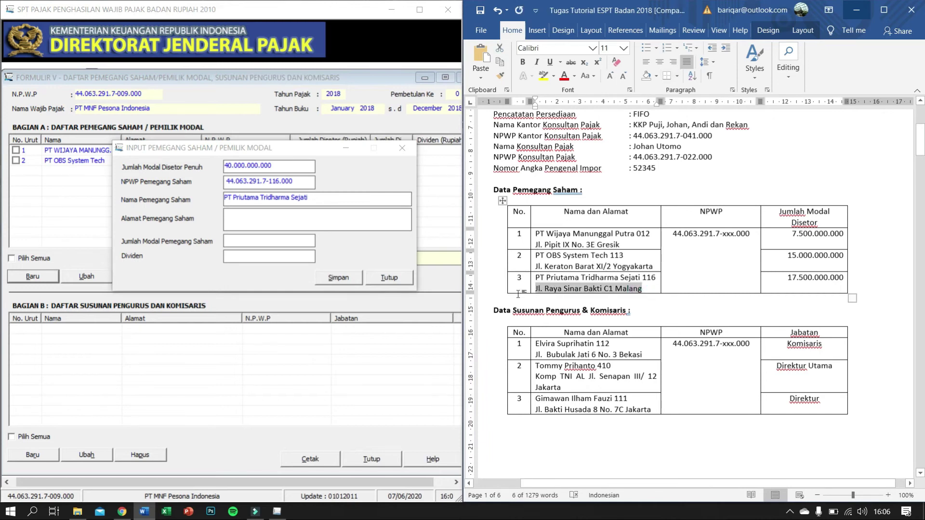
left_click(279, 210)
key("ctrl+v")
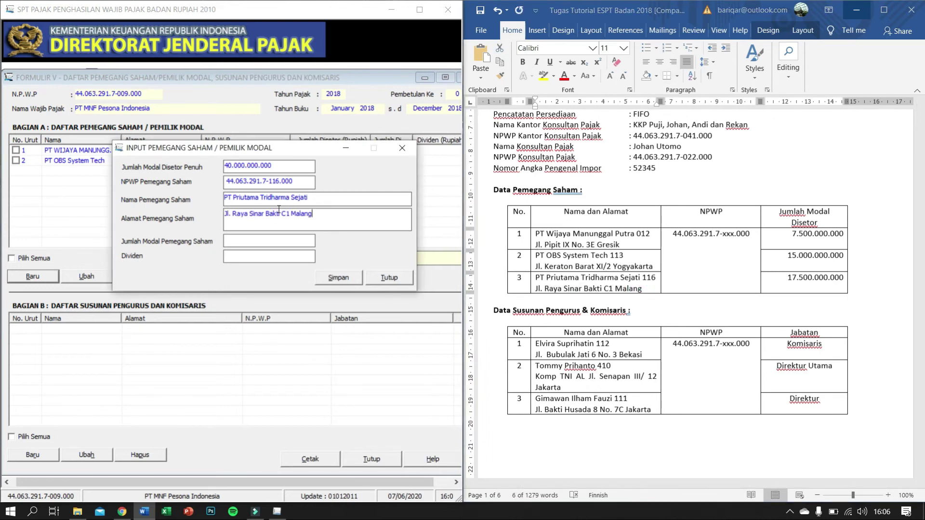
left_click(264, 242)
type("17")
type("00000000")
key("Tab")
left_click(345, 281)
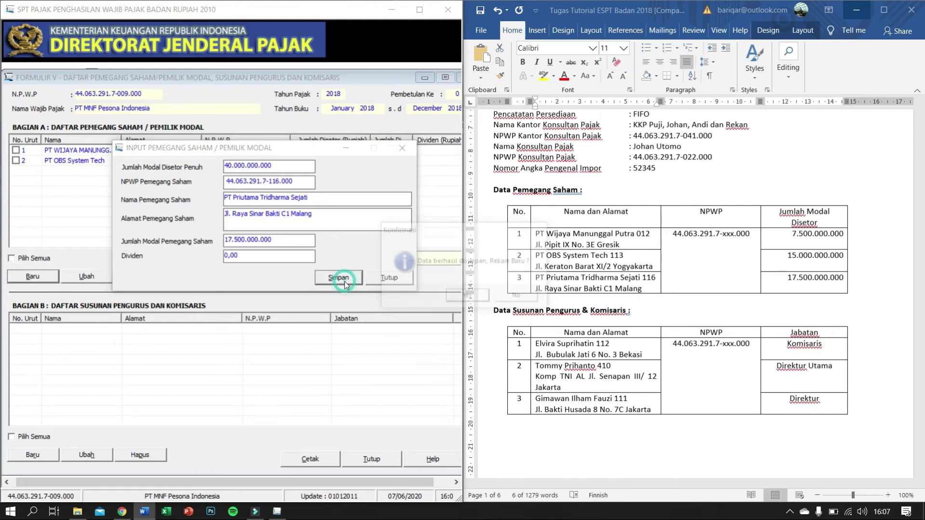
left_click(463, 297)
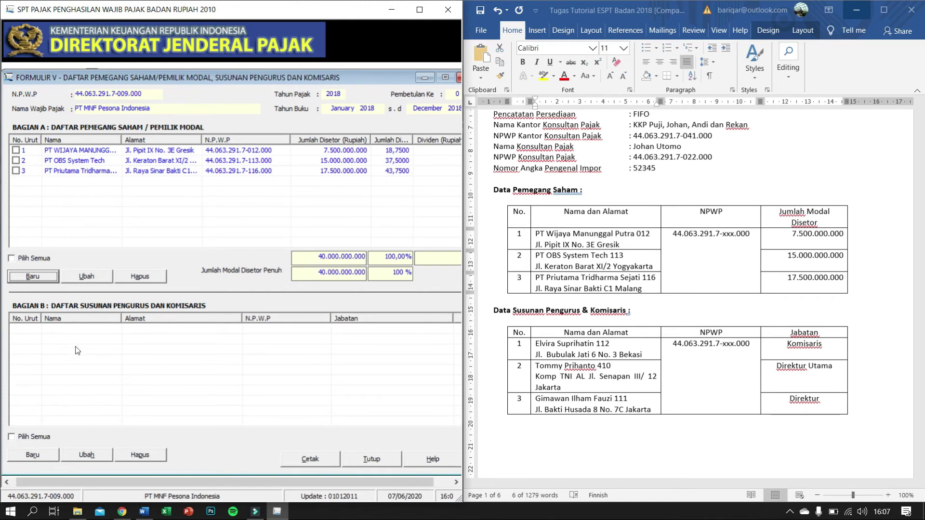
Step: Start a new director/commissioner entry, enter the officer's tax ID and paste the name
left_click(33, 455)
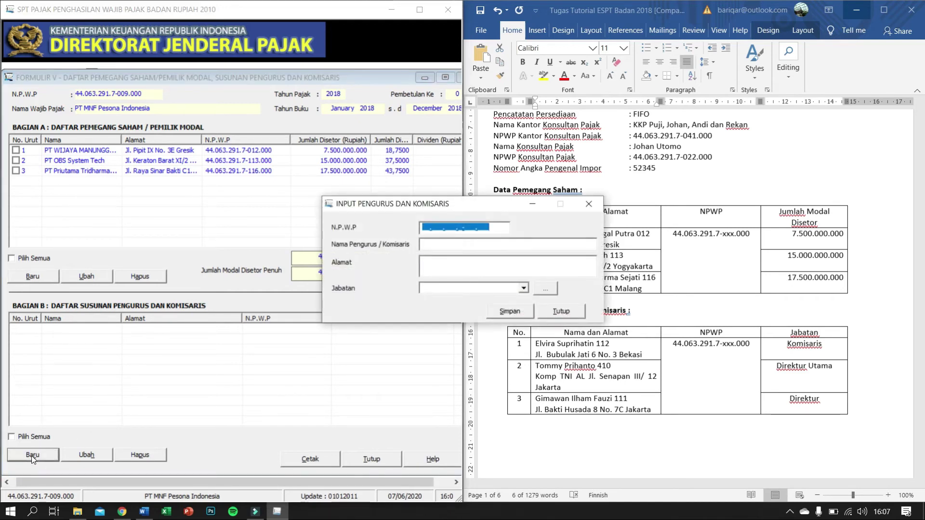
left_click_drag(450, 204, 232, 220)
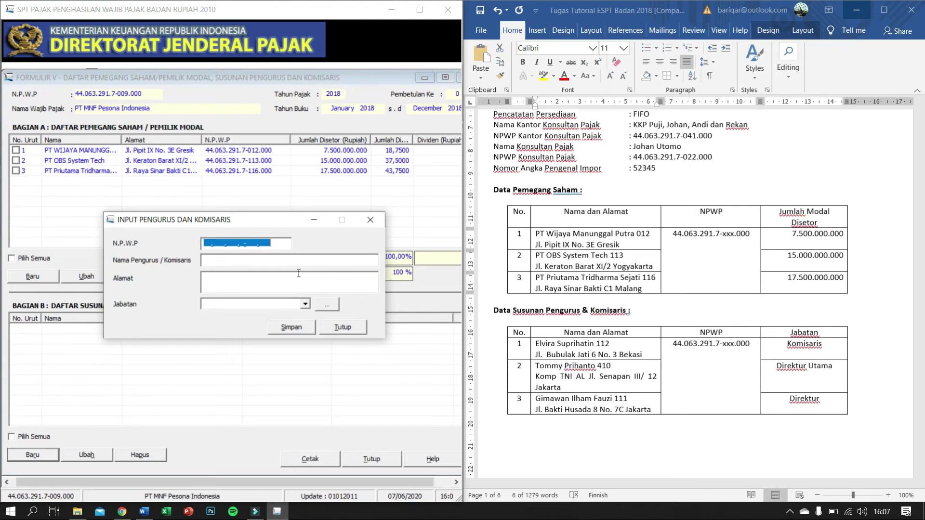
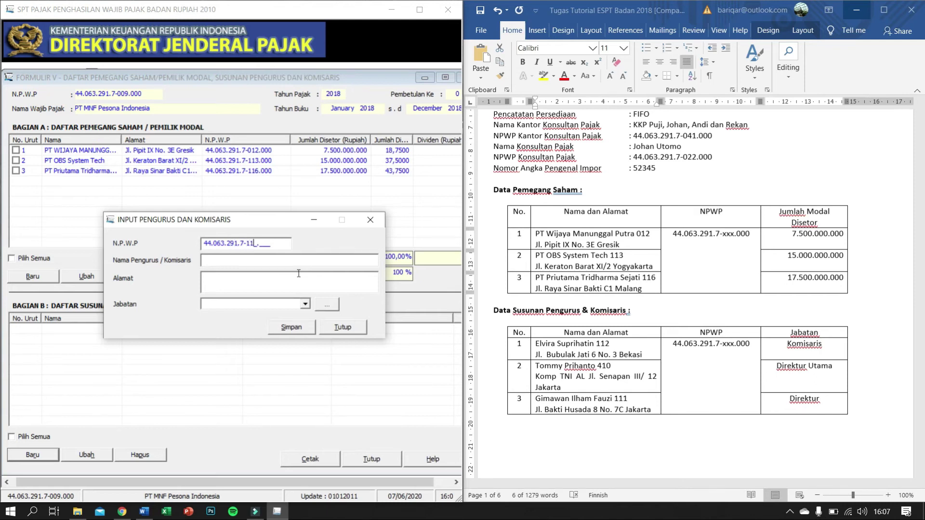
key("Tab")
scroll(573, 343, "down", 1)
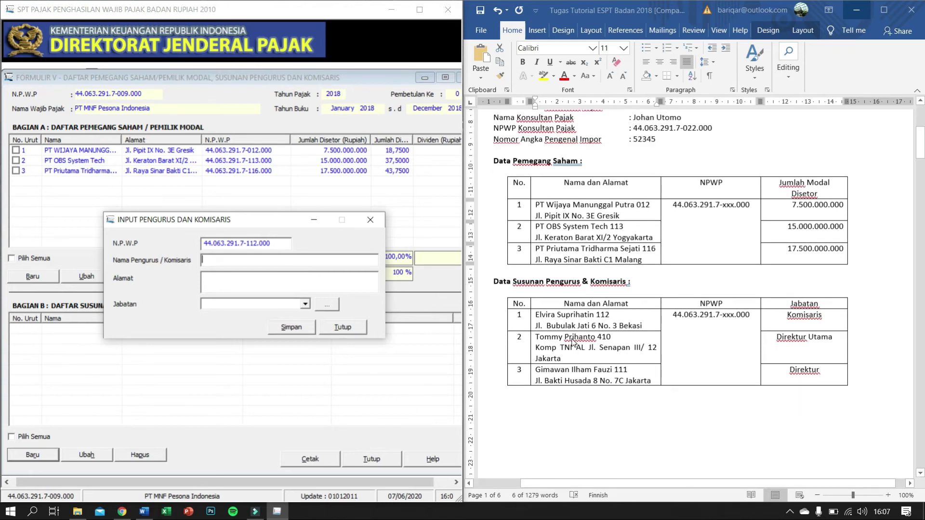
left_click(536, 316)
left_click_drag(537, 316, 595, 316)
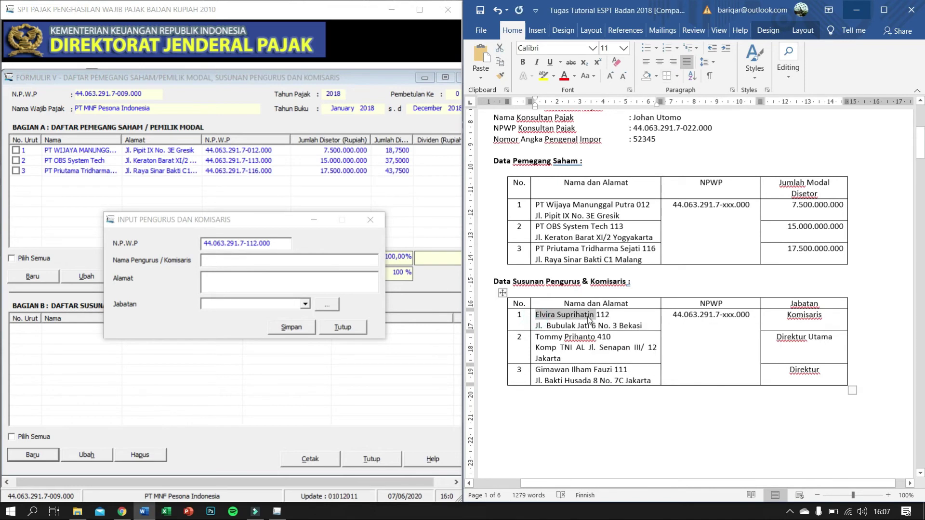
left_click(255, 262)
key("ctrl+v")
Step: Paste the first officer's address from the Word document into the form
left_click(246, 274)
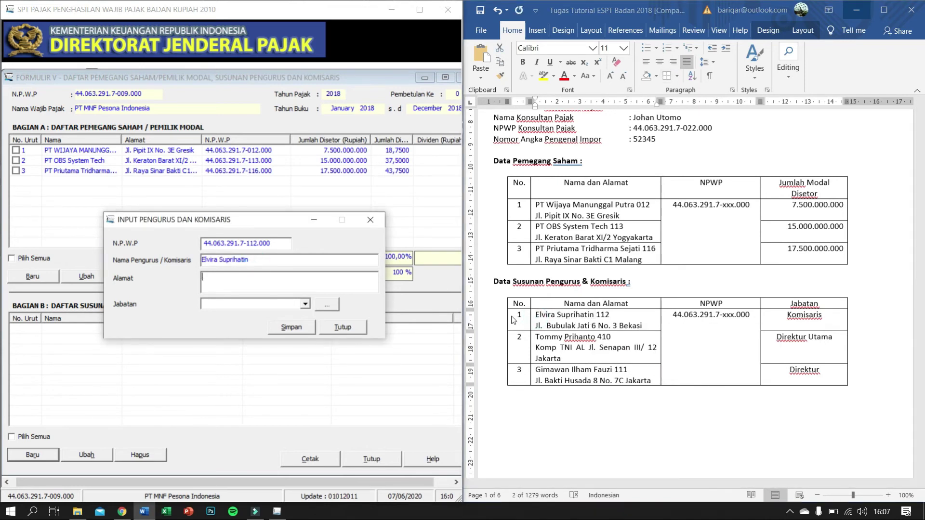
left_click(541, 329)
mouse_move(542, 329)
left_mouse_down()
mouse_move(641, 326)
mouse_move(536, 326)
left_mouse_up()
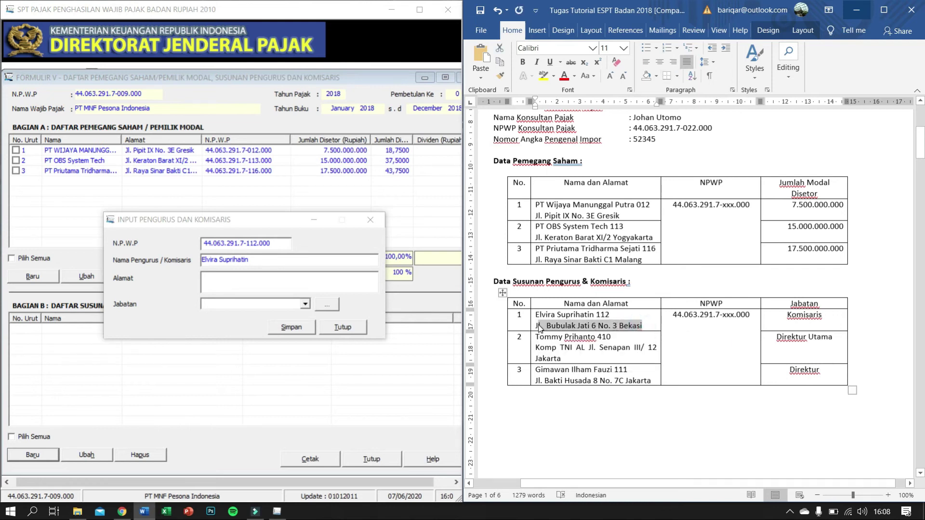
left_click(289, 282)
key("ctrl+v")
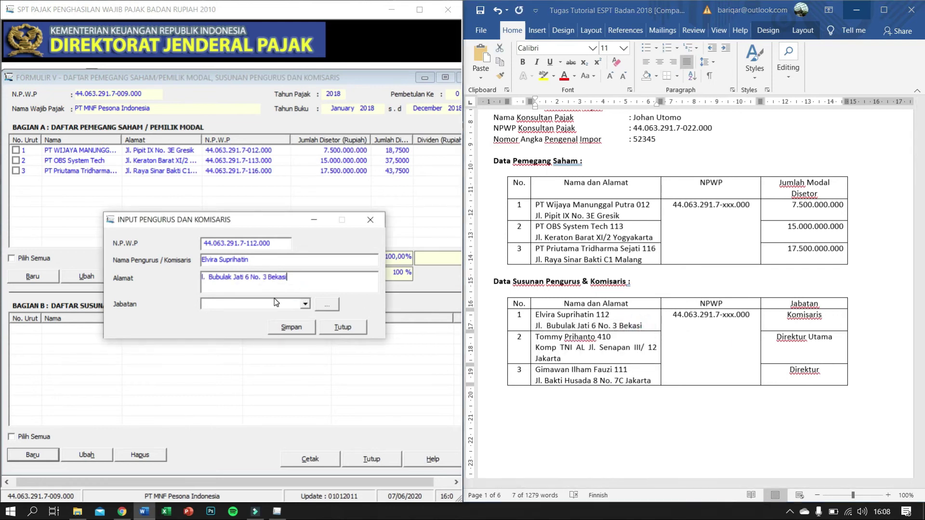
left_click(273, 301)
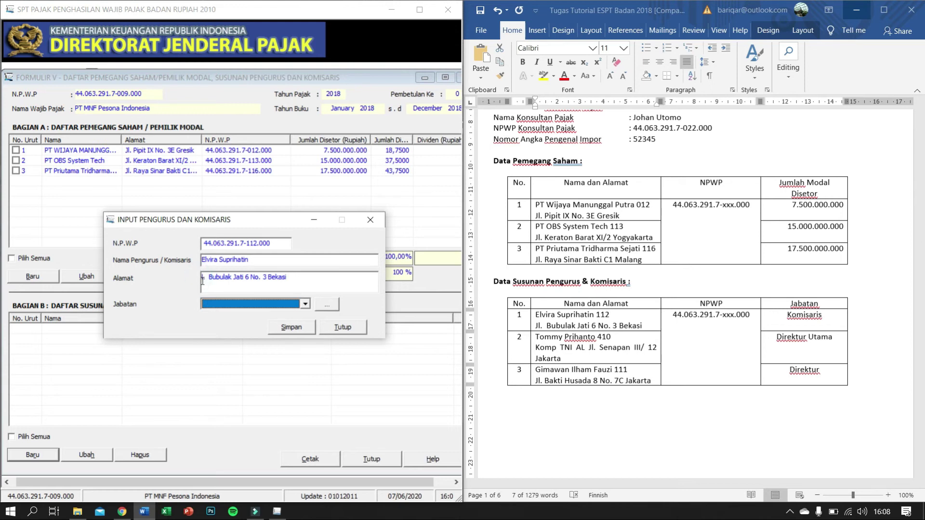
left_click(204, 279)
type("J")
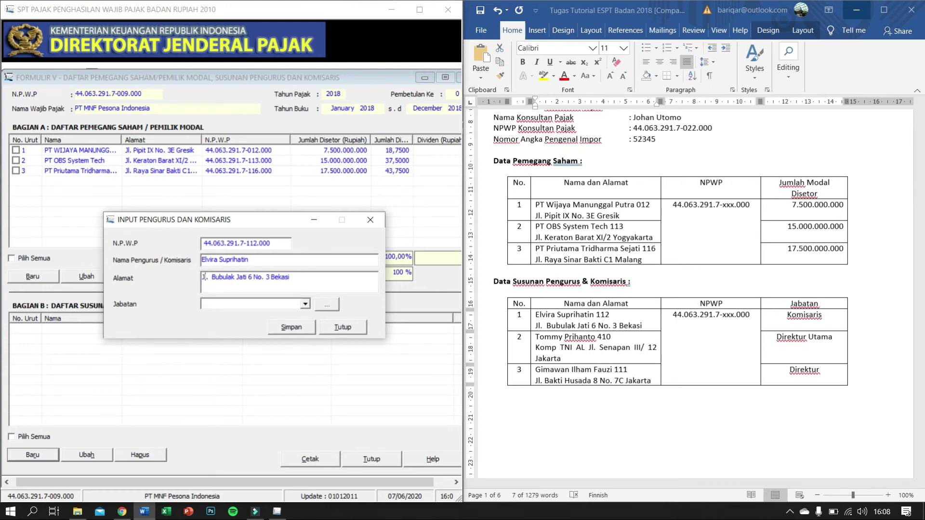
Step: Set the position to Komisaris, then open and close the Jabatan reference table
left_click(298, 303)
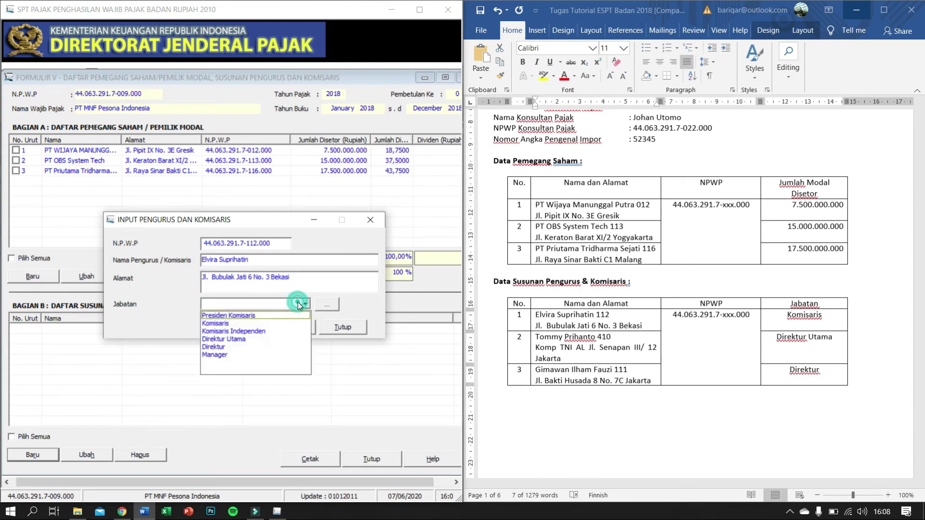
left_click(273, 326)
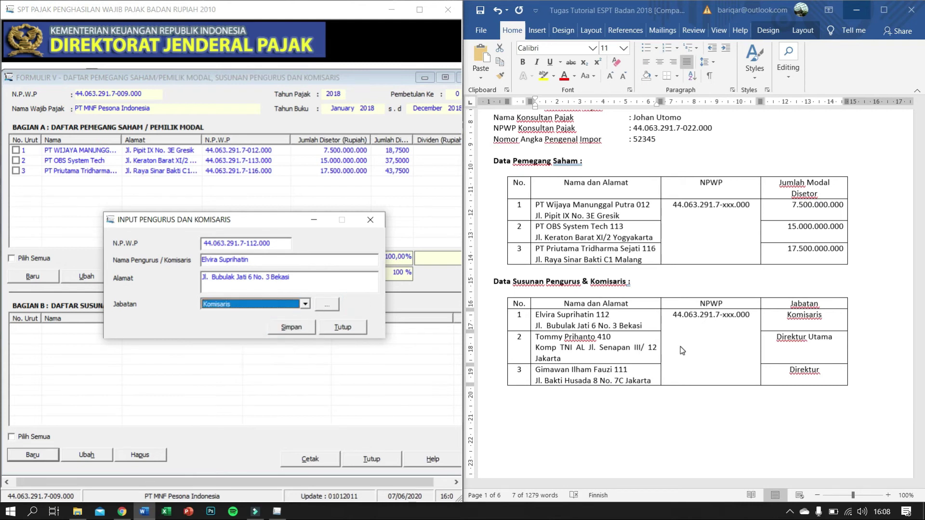
left_click(304, 305)
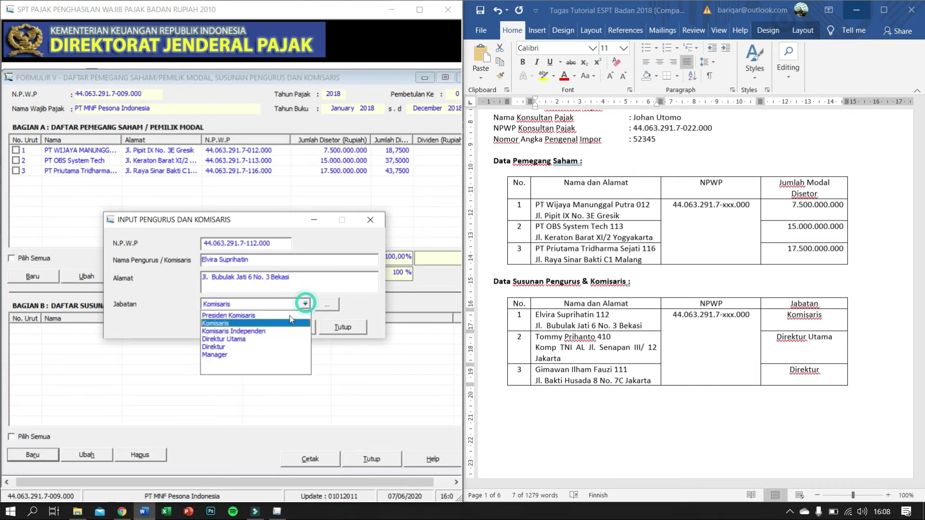
left_click(334, 306)
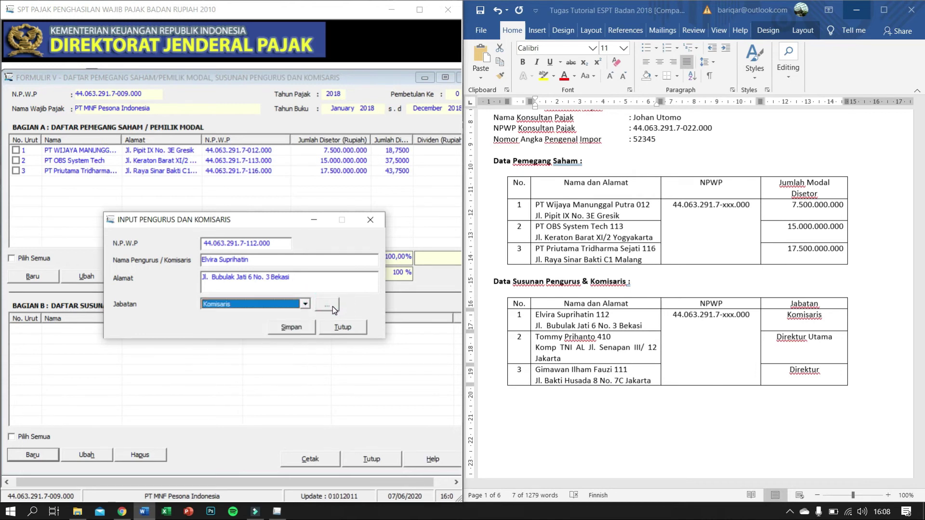
left_click(327, 304)
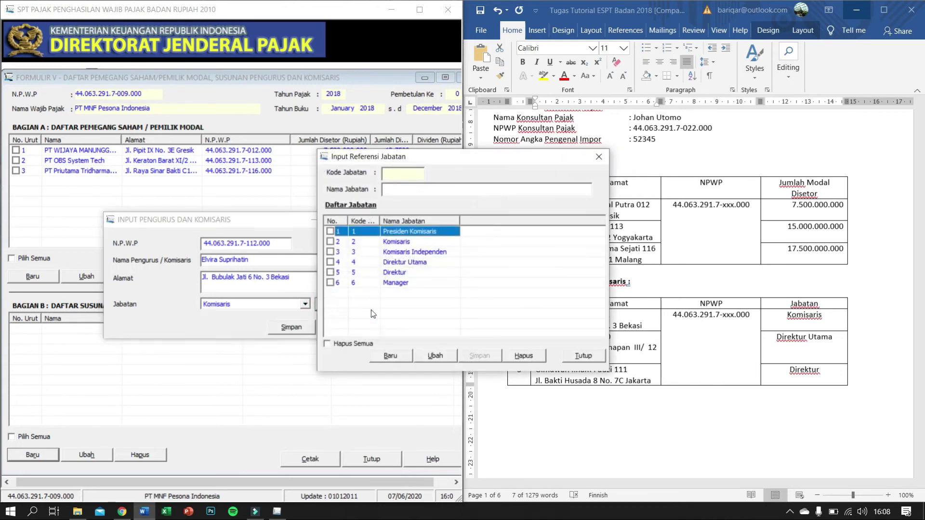
left_click(398, 361)
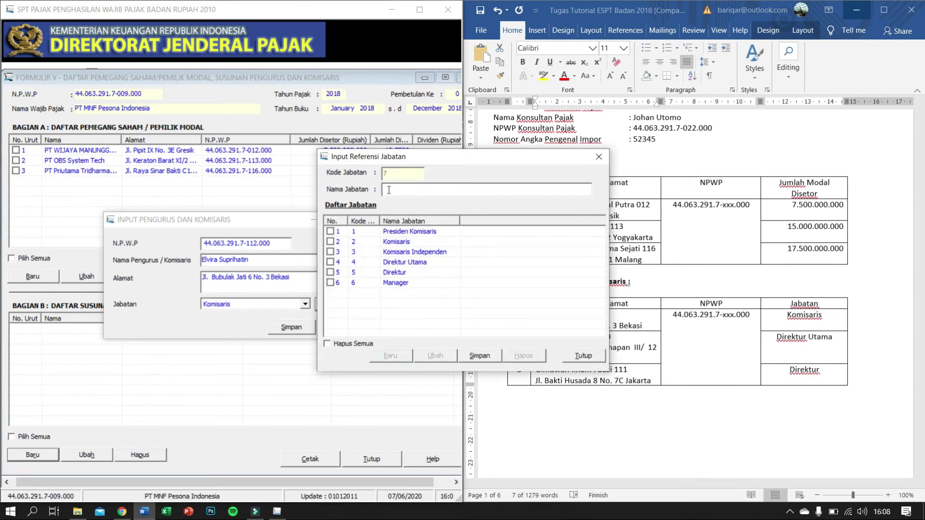
left_click(599, 157)
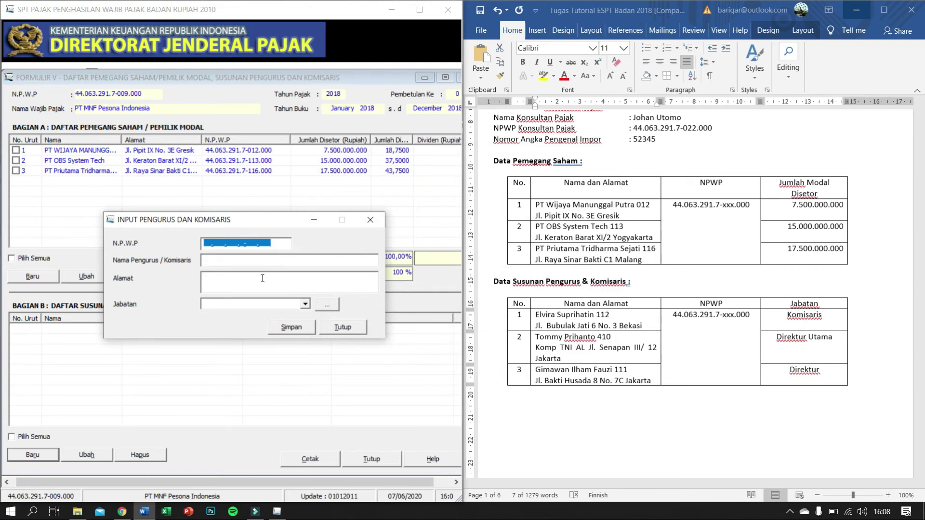
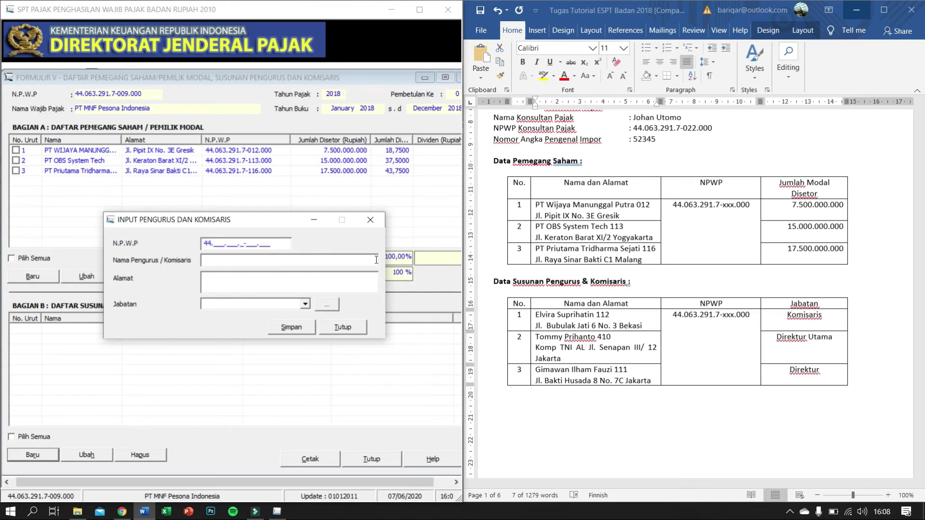
Step: Enter the first officer's tax ID and paste their name copied from Word
triple_click(544, 322)
left_click_drag(535, 315, 586, 318)
key("ctrl+c")
left_click(233, 260)
right_click(232, 260)
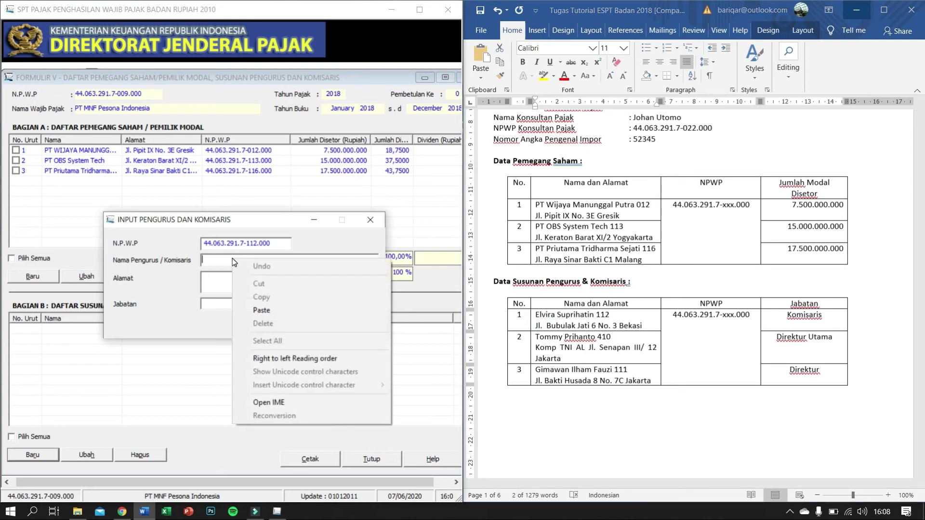
left_click(262, 310)
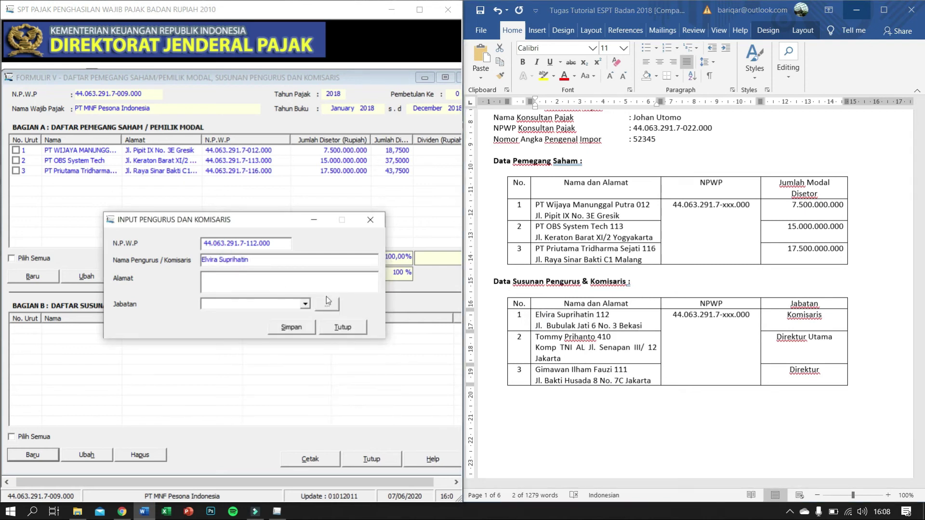
Step: Paste the officer's address, choose Komisaris as position, and save the record
left_click(540, 330)
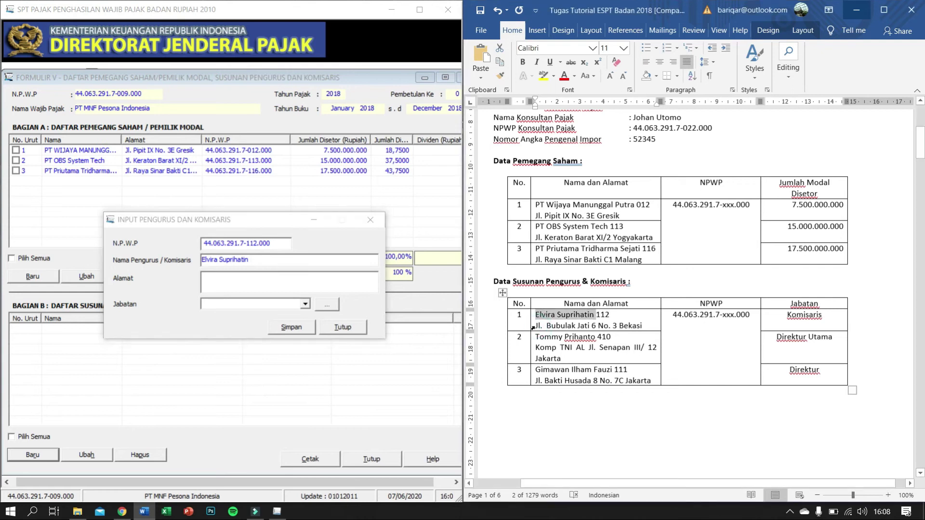
triple_click(542, 330)
left_click(544, 330)
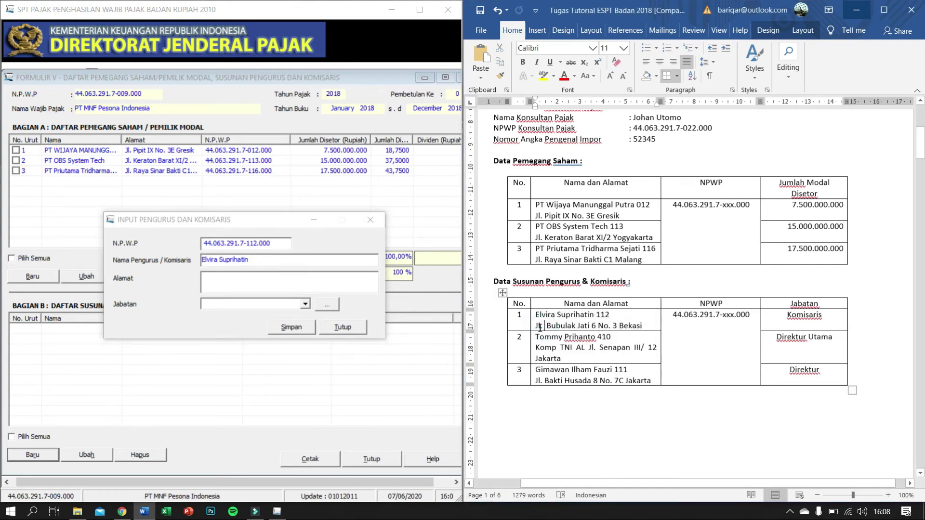
left_click_drag(535, 326, 656, 327)
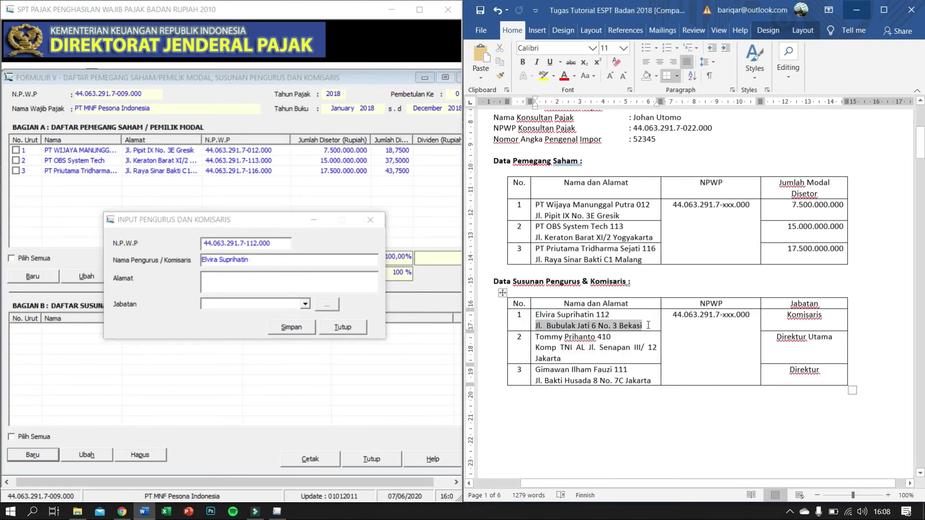
key("ctrl+c")
left_click(266, 278)
key("ctrl+v")
left_click(305, 304)
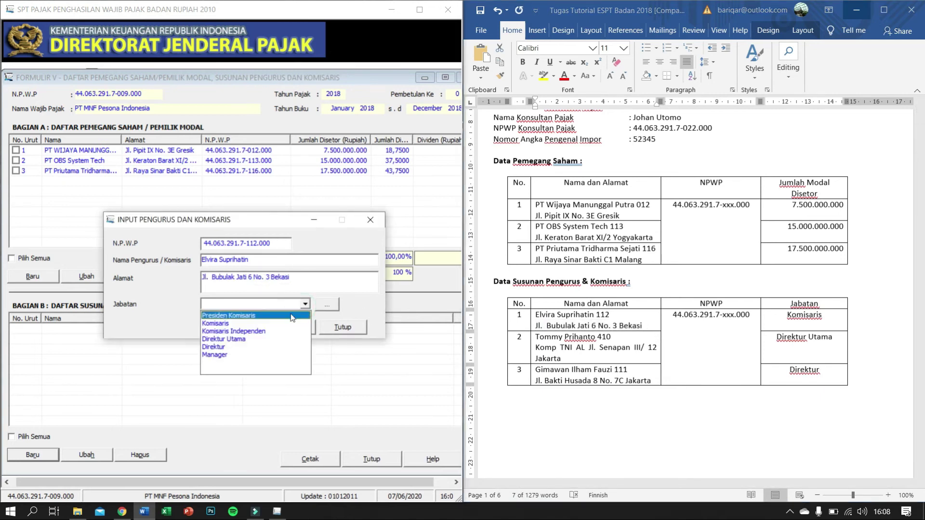
left_click(288, 323)
left_click(292, 327)
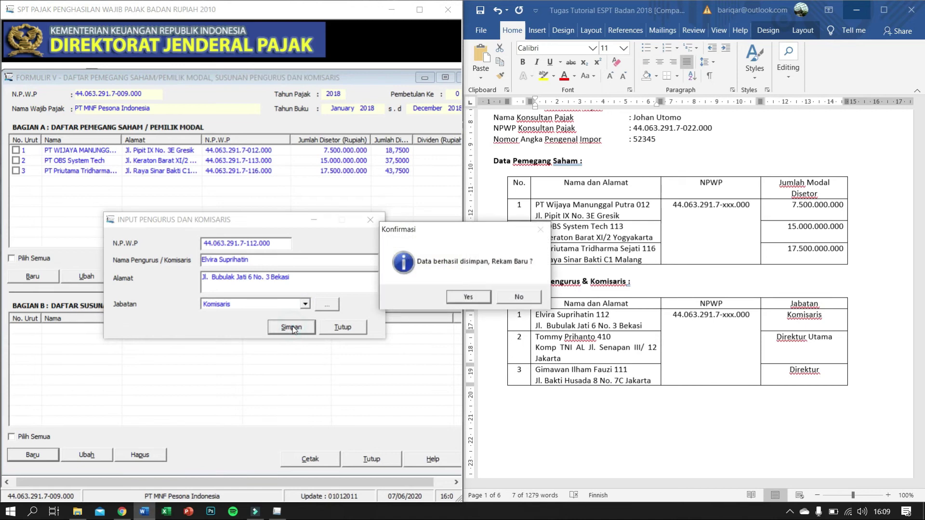
left_click(469, 296)
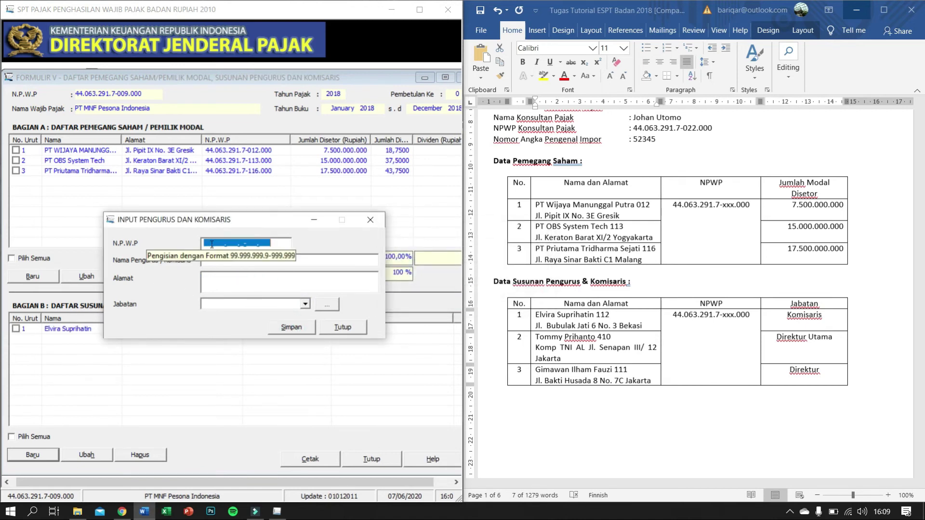
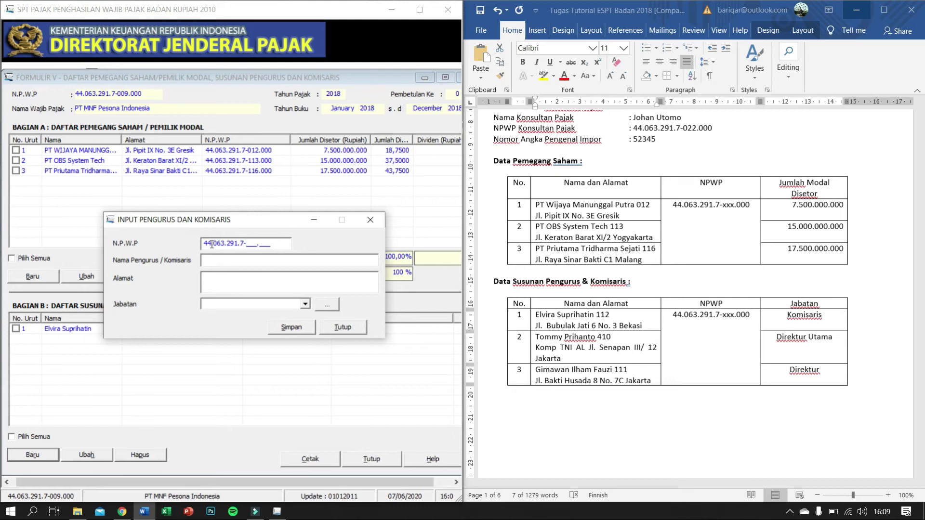
Step: Enter the second officer's tax ID and paste their name copied from Word
left_click_drag(535, 326, 595, 337)
key("ctrl+c")
left_click(240, 258)
key("ctrl+v")
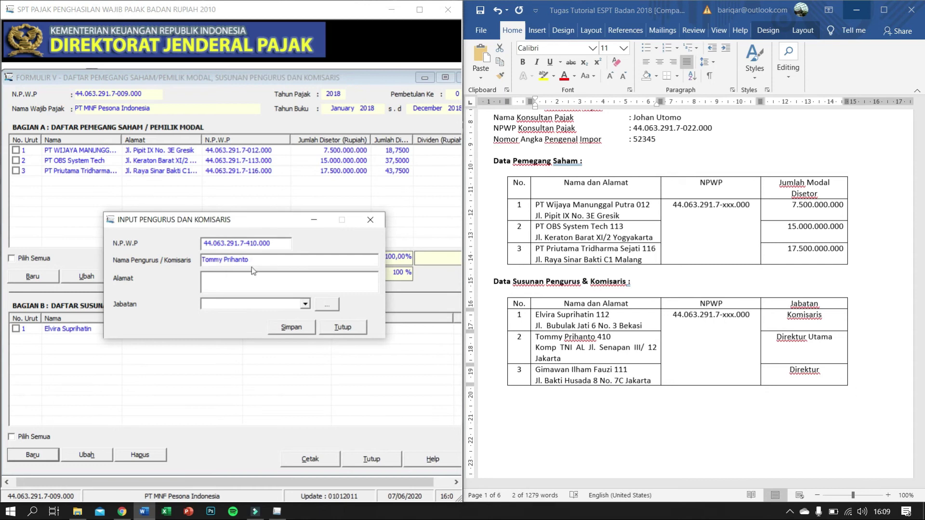
left_click(255, 272)
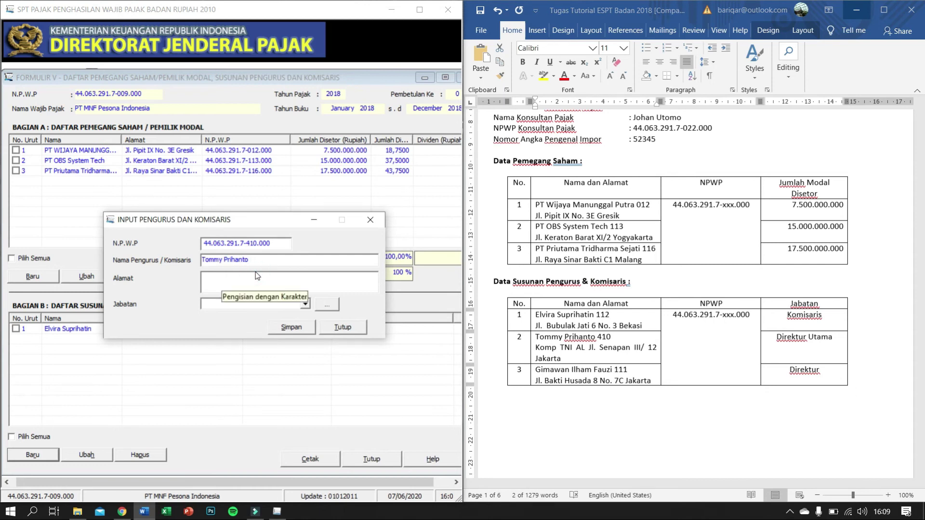
Step: Paste the officer's address, choose Direktur Utama as position, and save the record
left_click(568, 361)
left_click(559, 359)
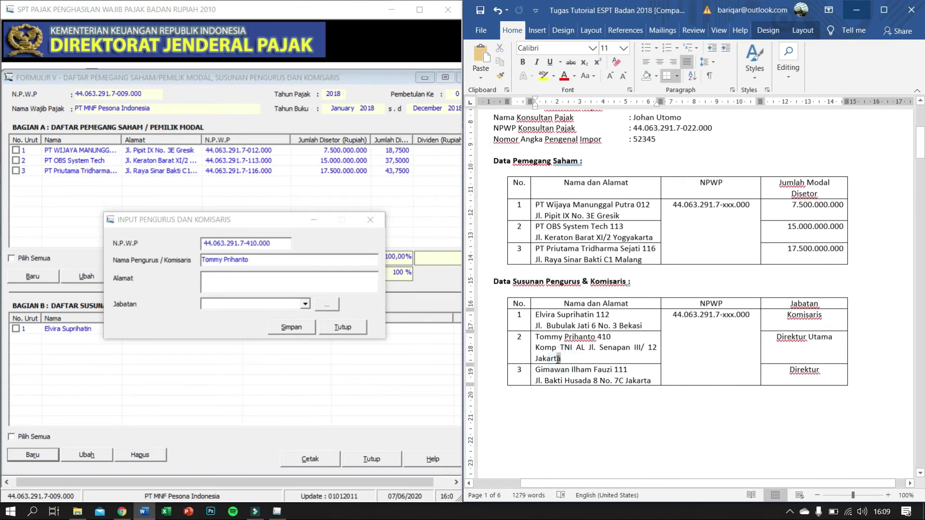
left_click_drag(558, 359, 535, 348)
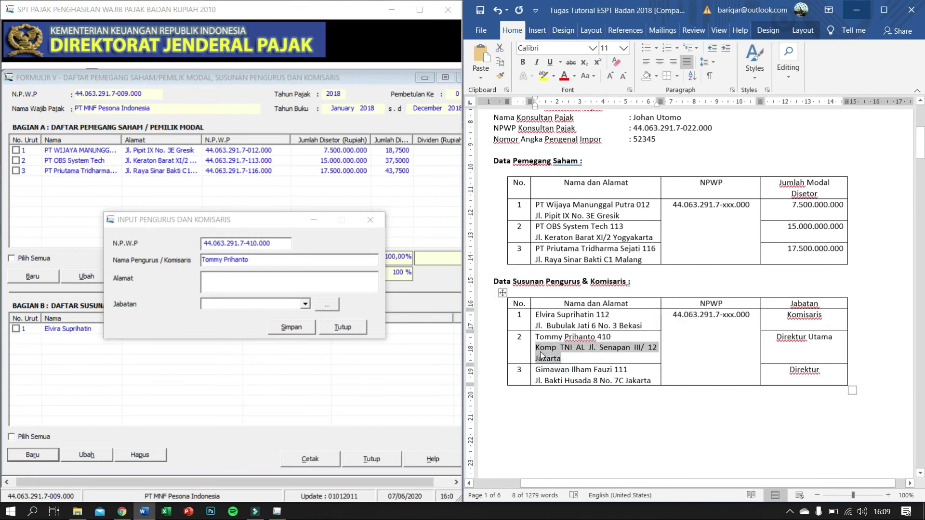
left_click(230, 286)
key("ctrl+v")
left_click(305, 304)
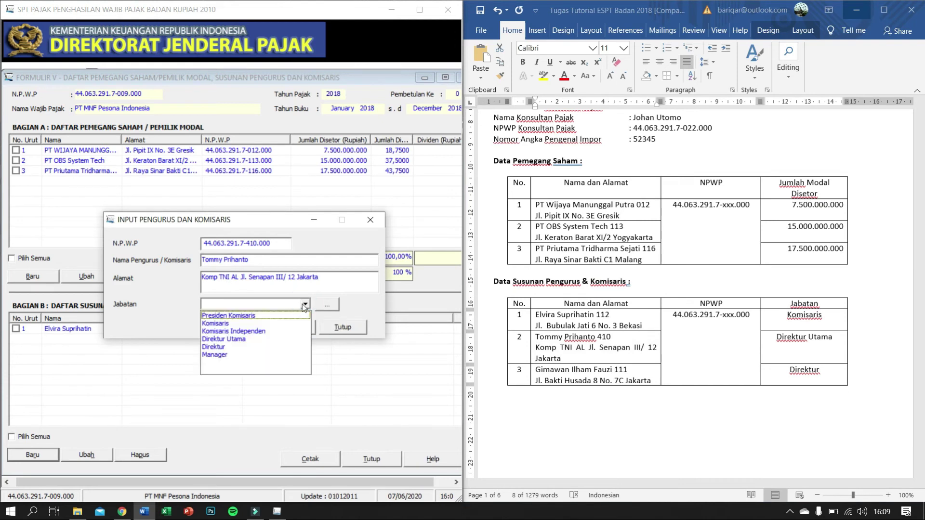
left_click(245, 339)
left_click(302, 329)
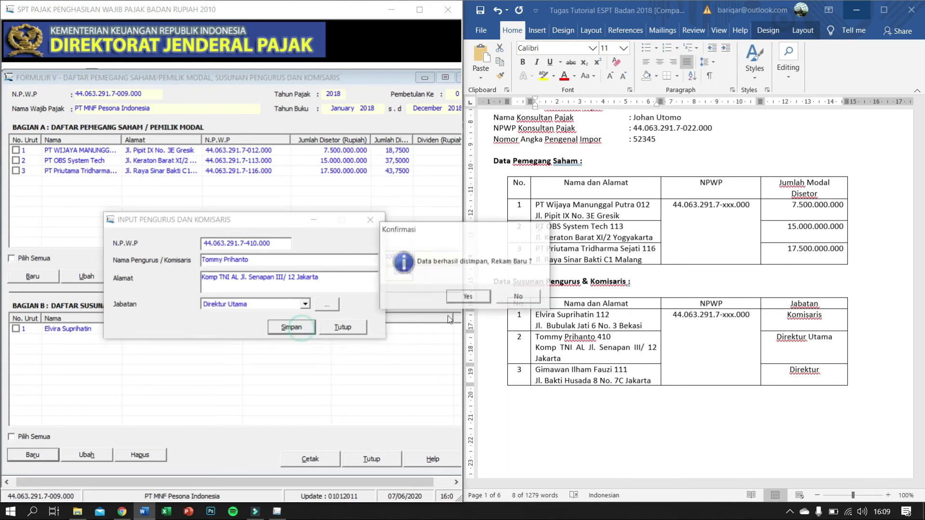
left_click(451, 297)
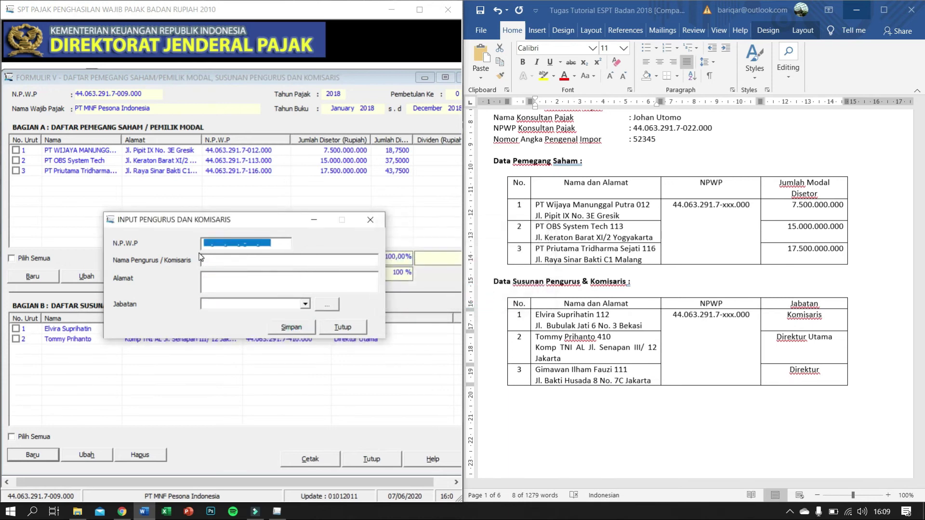
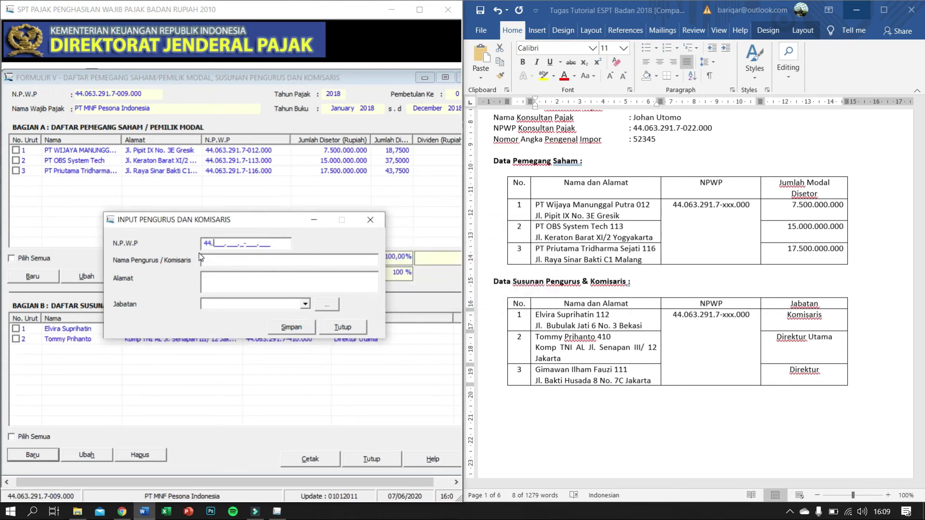
Step: Enter the third officer's tax ID and paste their name copied from Word
key("Tab")
left_click(536, 373)
left_click_drag(536, 372, 605, 372)
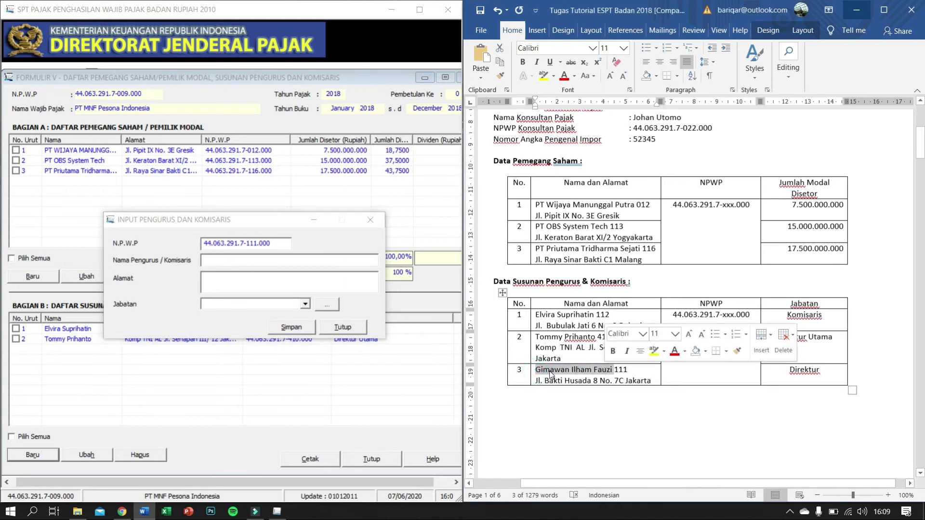
left_click(218, 260)
key("ctrl+v")
Step: Paste the officer's address, choose Direktur as position, and save the record
left_click(286, 284)
key("alt+Tab")
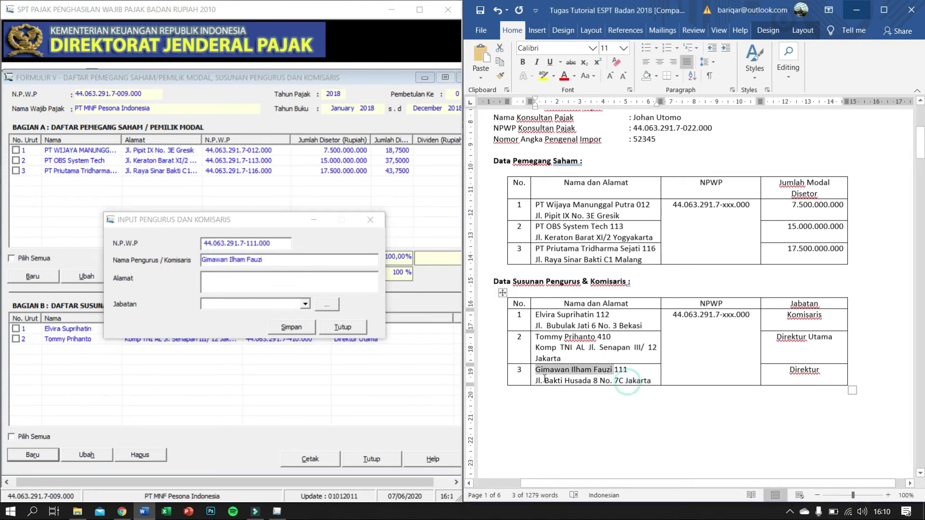
mouse_move(537, 381)
left_mouse_down()
mouse_move(672, 383)
mouse_move(535, 383)
left_mouse_up()
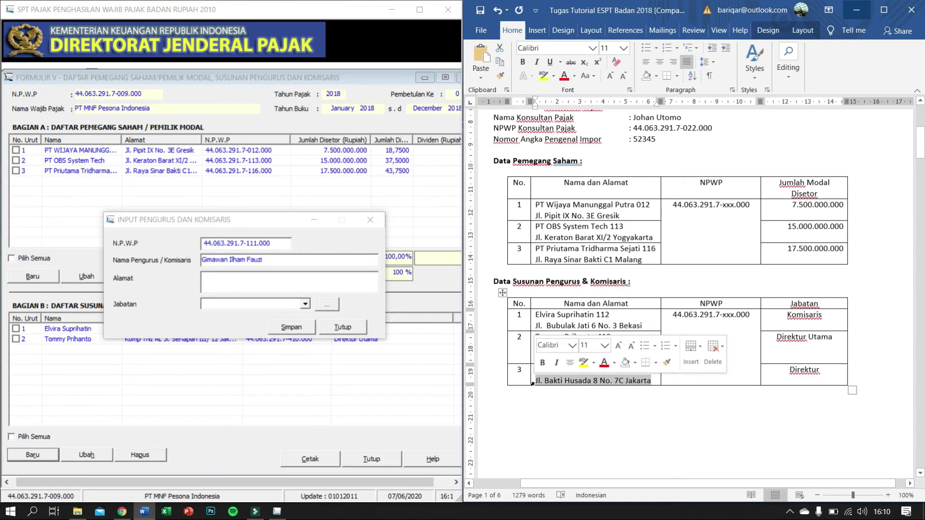
left_click(238, 281)
key("ctrl+v")
left_click(304, 304)
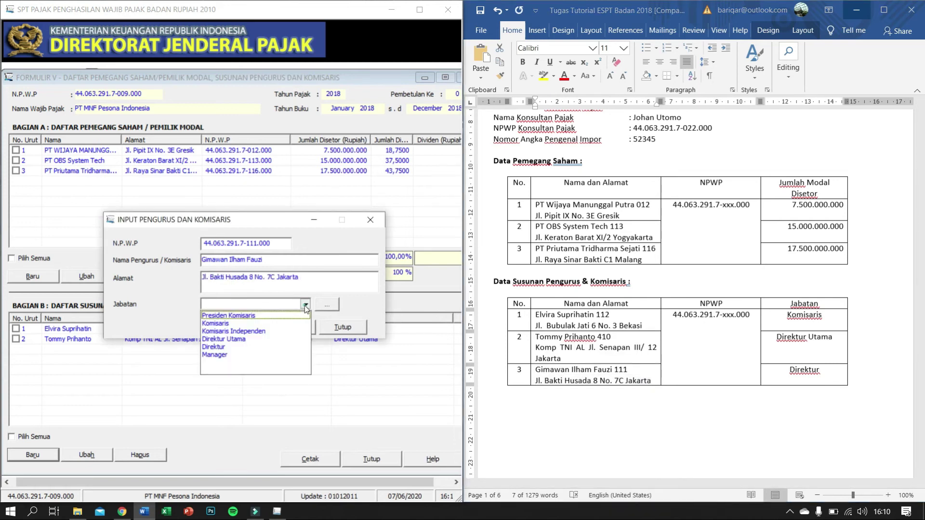
left_click(265, 347)
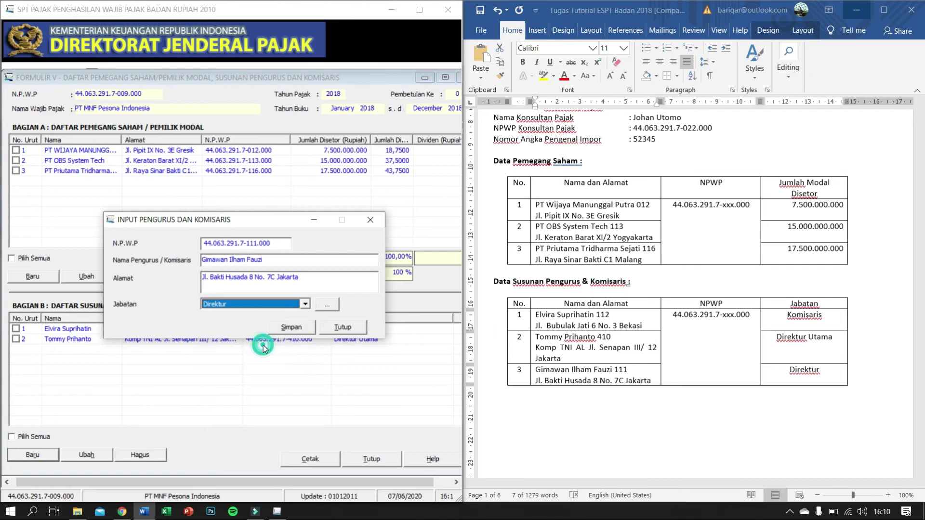
left_click(301, 328)
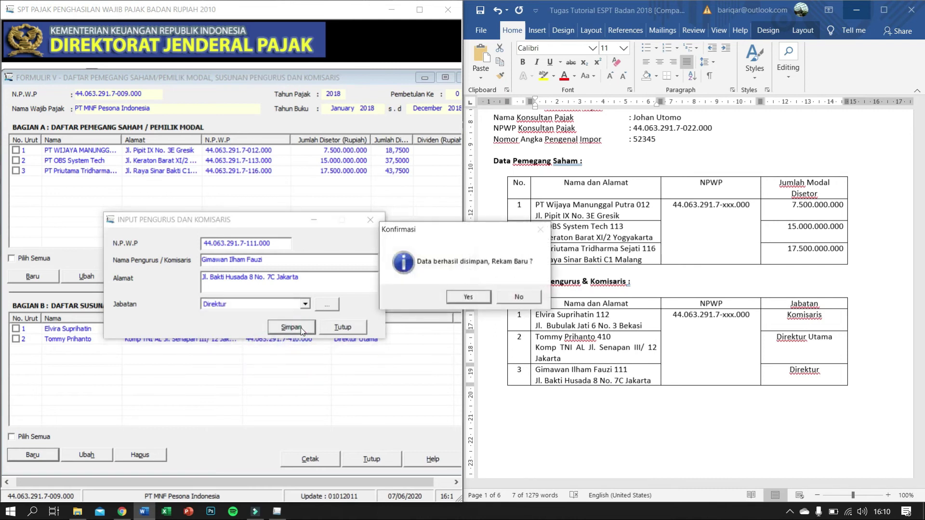
left_click(533, 297)
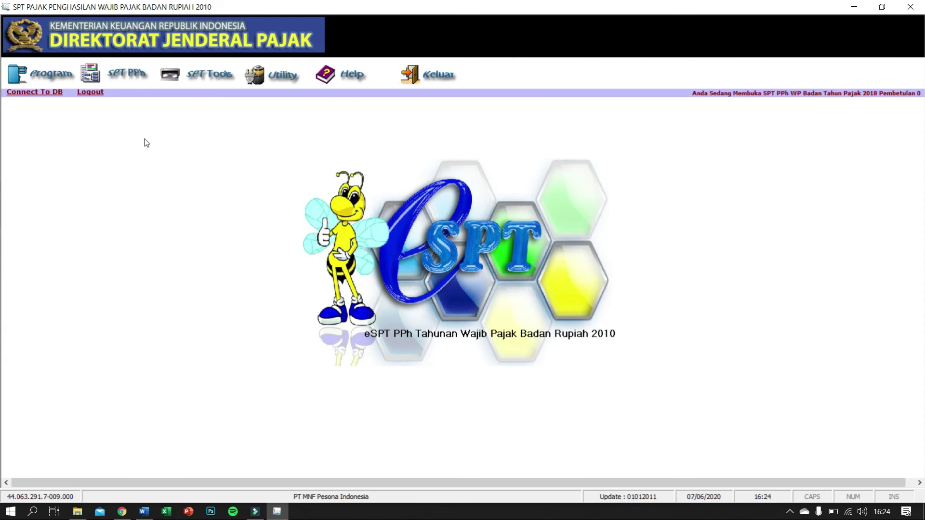
Step: Open Formulir 1771-II from the SPT PPh menu's Lampiran submenu
left_click(147, 84)
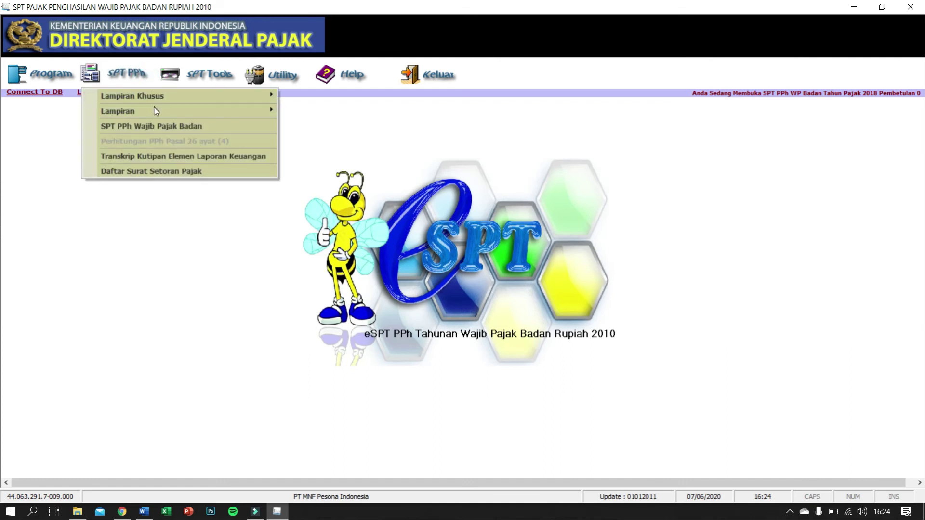
mouse_move(155, 111)
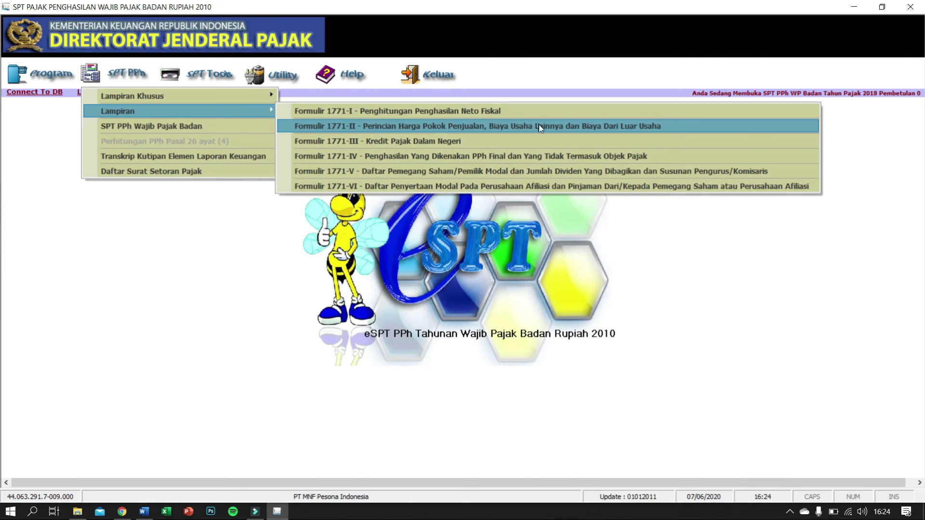
left_click(551, 126)
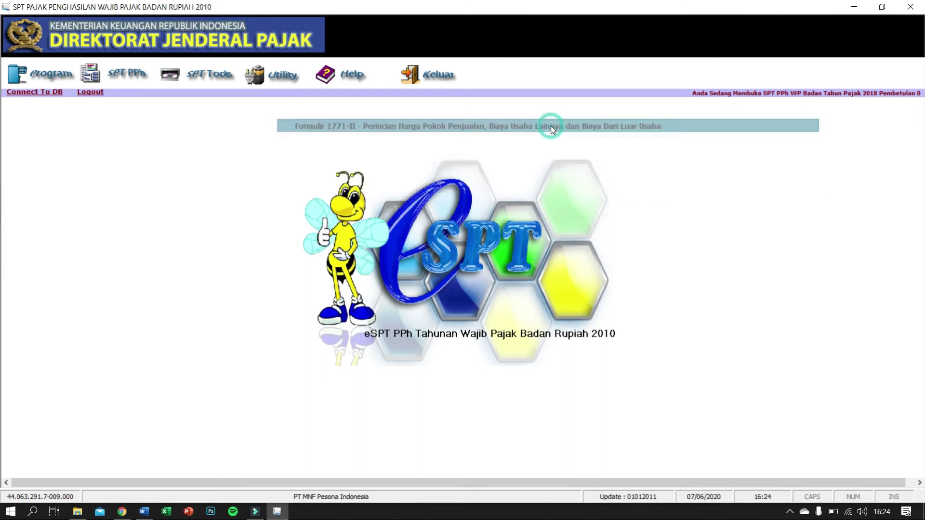
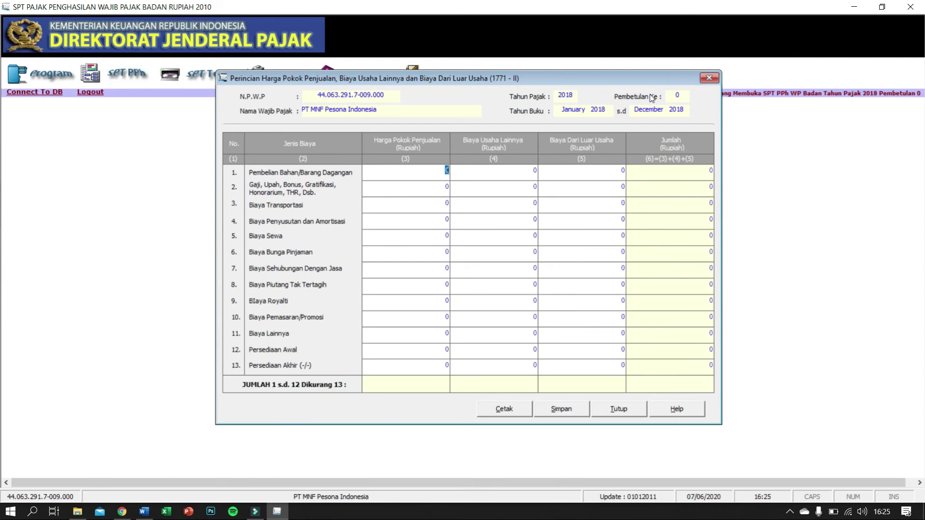
Step: Arrange the 1771-II form and the Word tutorial document side by side on screen
left_click_drag(607, 79, 471, 79)
key("super+Left")
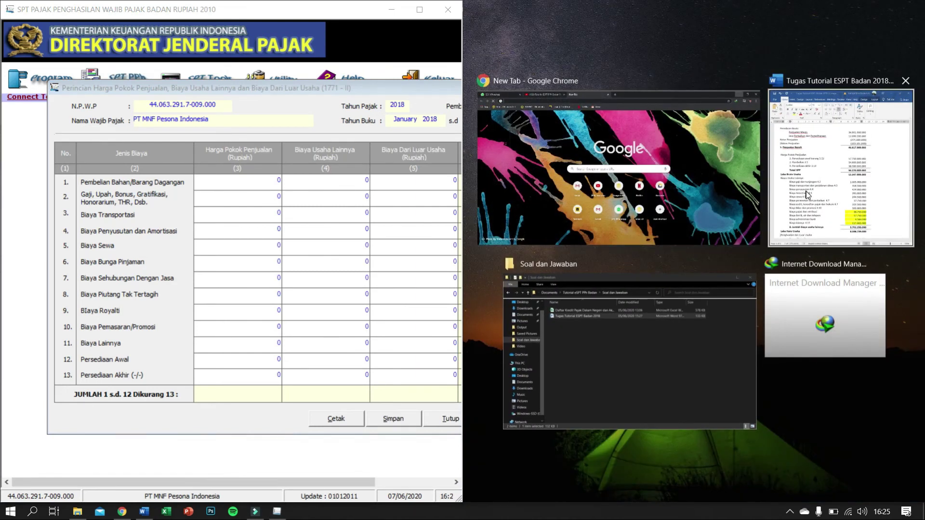
left_click(848, 202)
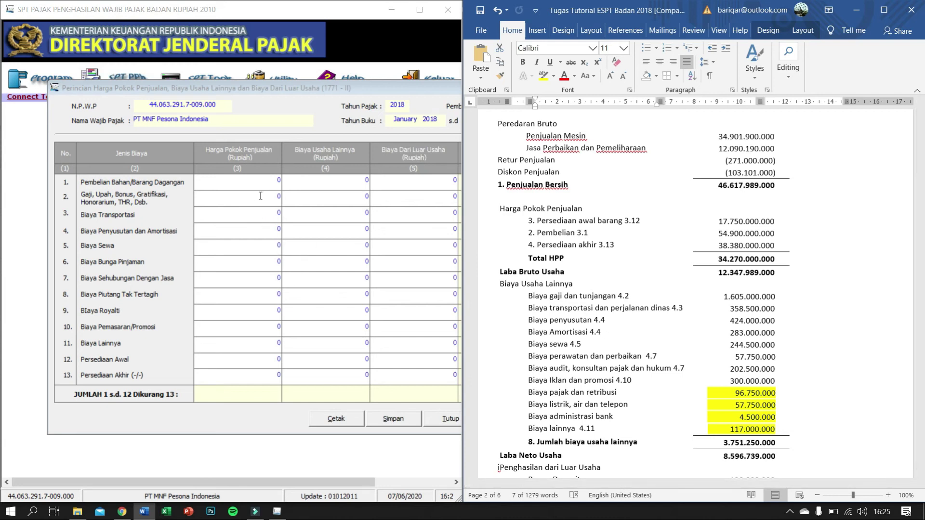
Step: Enter purchases 54.900.000.000, opening inventory 17.750.000.000 and closing inventory 38.380.000.000 under Harga Pokok Penjualan
left_click(266, 182)
type("54")
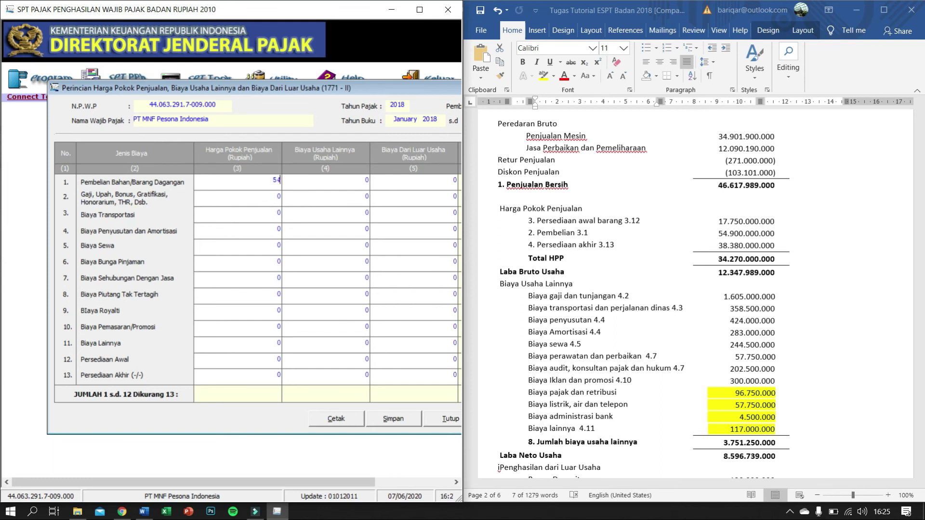
type(".900.000.")
type("000")
key("Tab")
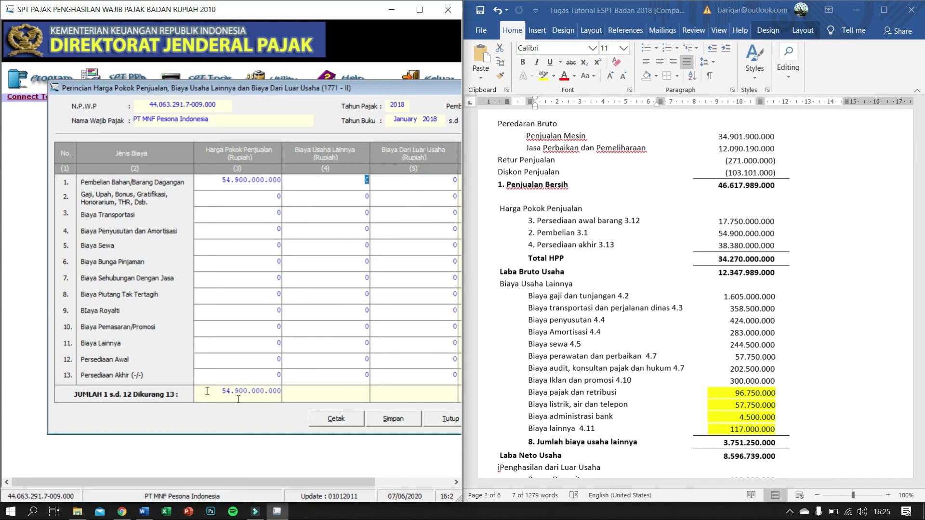
left_click(271, 363)
type("17")
type("750")
type("00")
key("BackSpace")
key("BackSpace")
key("BackSpace")
key("BackSpace")
type("50.000.000")
key("Tab")
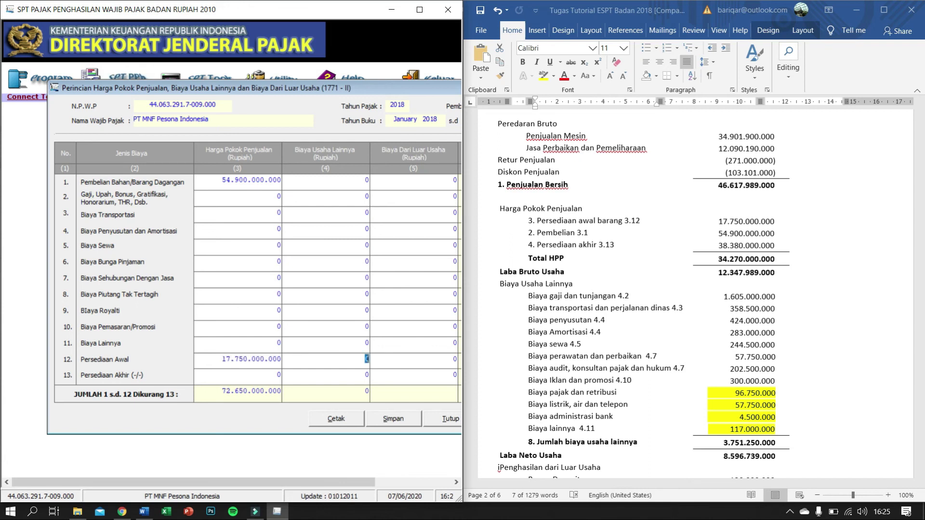
left_click(273, 379)
left_click(273, 380)
type("3")
type("8.")
type("380.")
type("00")
type("0.0")
key("Tab")
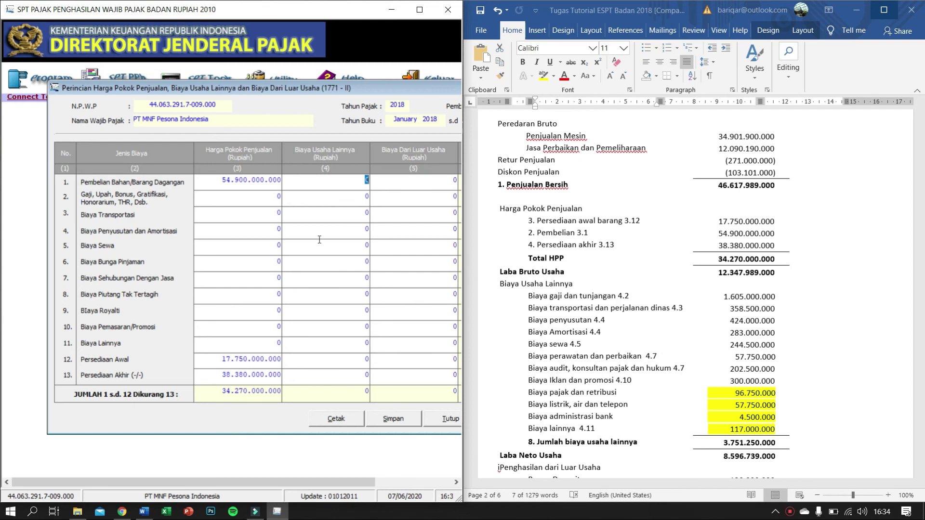
Step: Enter salaries of 1.605.000.000 in row 2 of the other business costs column
left_click(365, 196)
type("16050000000")
key("Tab")
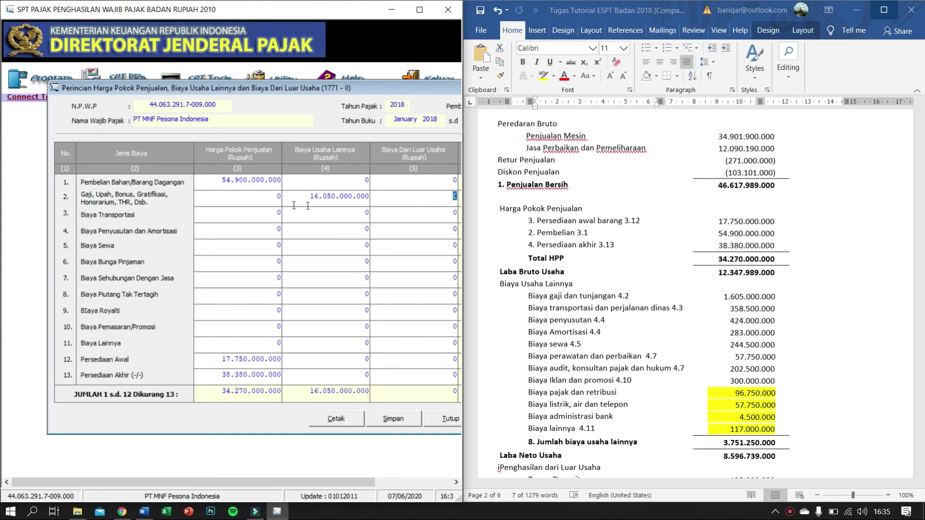
left_click(368, 198)
left_click(368, 198)
key("BackSpace")
key("Tab")
Step: Enter transportation 358.500.000, depreciation 707.000.000 and rent 244.500.000 as business costs
left_click(361, 212)
type("3")
type("58.")
type("500.")
type("00000")
key("Tab")
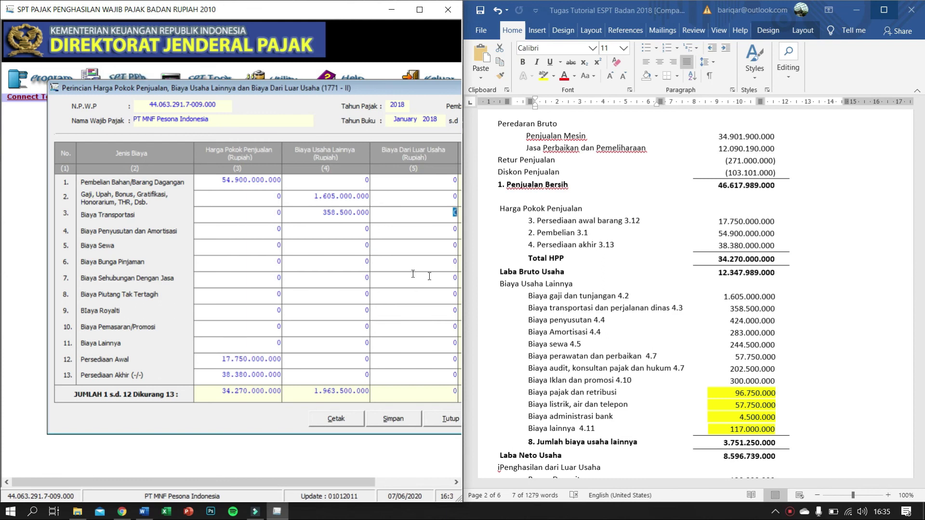
left_click(354, 231)
type("70")
type("7.000.0")
type("00")
key("Tab")
left_click(353, 249)
key("BackSpace")
type("2440")
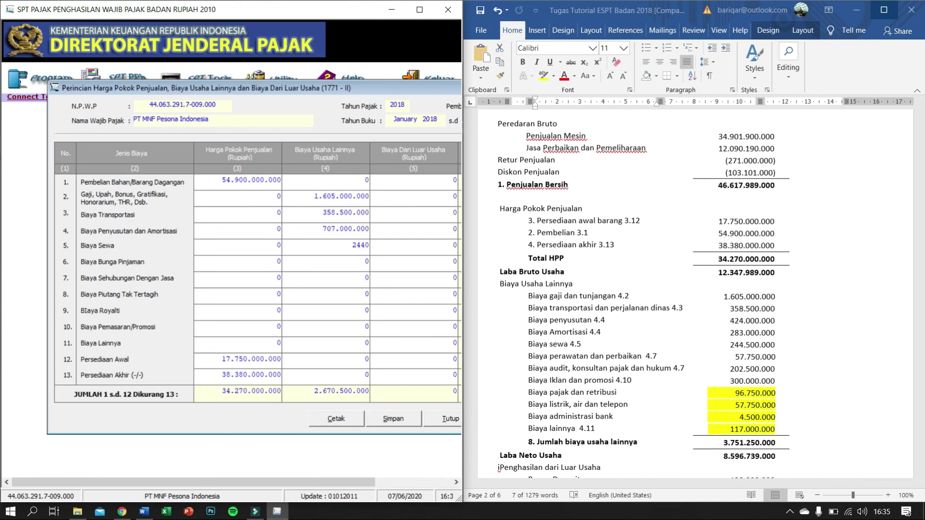
type("00000")
key("Tab")
Step: Enter services 260.250.000, marketing 300.000.000 and other costs 276.000.000 in rows 7, 10 and 11
left_click(359, 264)
left_click(357, 285)
type("260.250.000")
key("Tab")
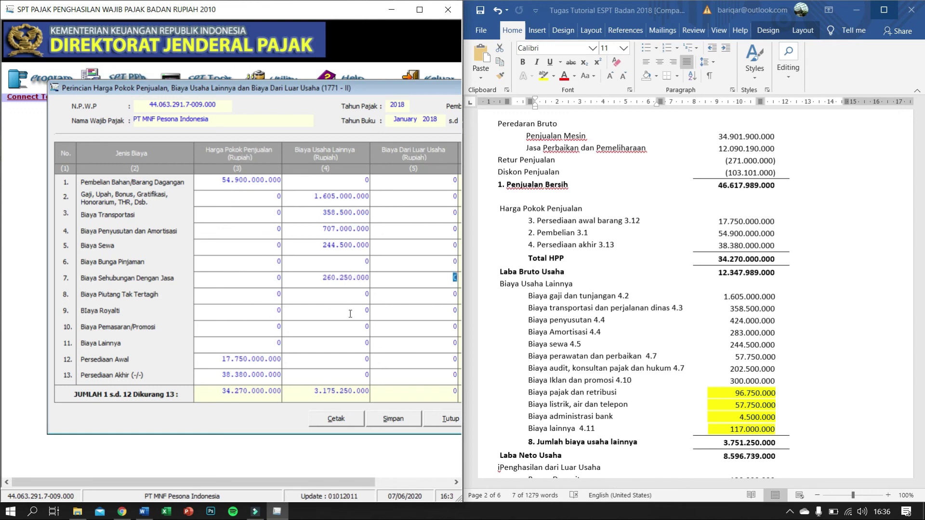
left_click(358, 327)
type("3000000")
left_click(337, 330)
type("300000000")
key("Tab")
left_click(359, 344)
type("276000000")
key("Tab")
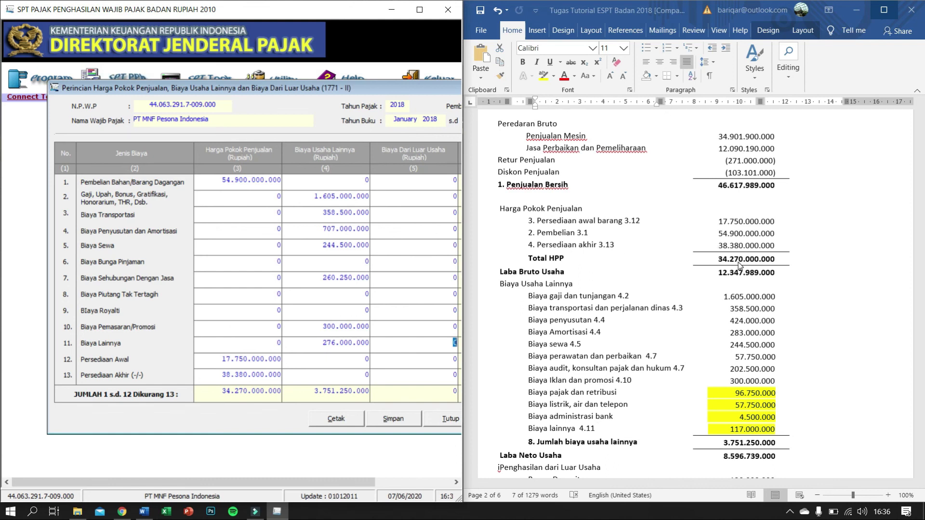
Step: Enter loan interest of 2.550.000.000 in row 6 of the Biaya Dari Luar Usaha column
left_click(417, 198)
scroll(651, 270, "down", 5)
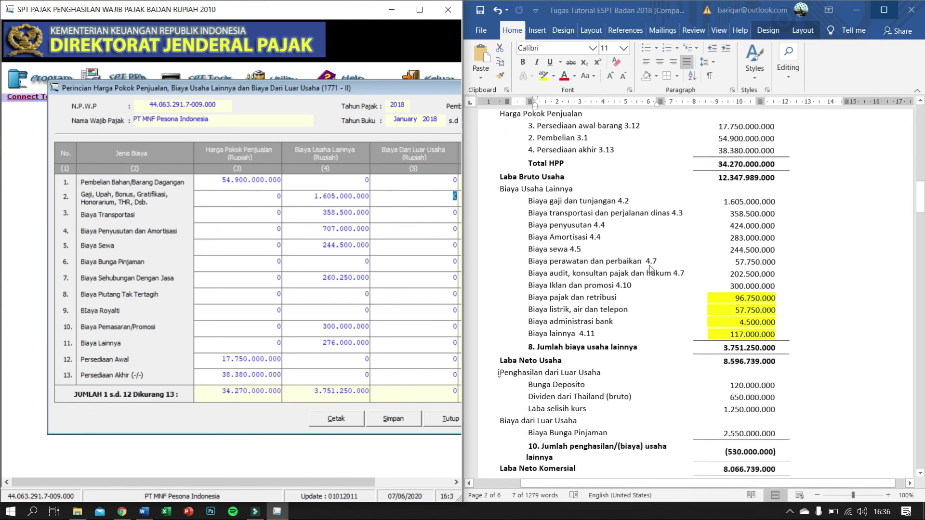
scroll(651, 270, "down", 1)
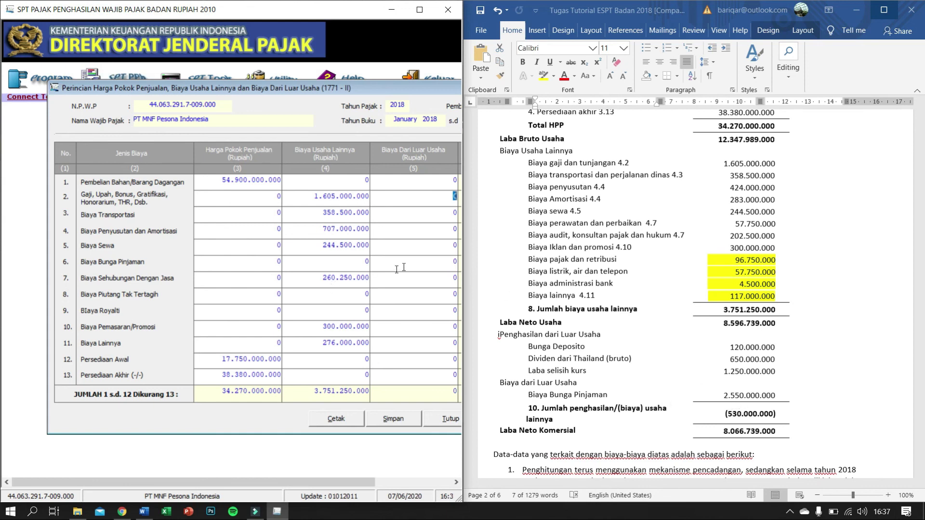
left_click(435, 264)
type("25500")
key("BackSpace")
type("000000")
key("Tab")
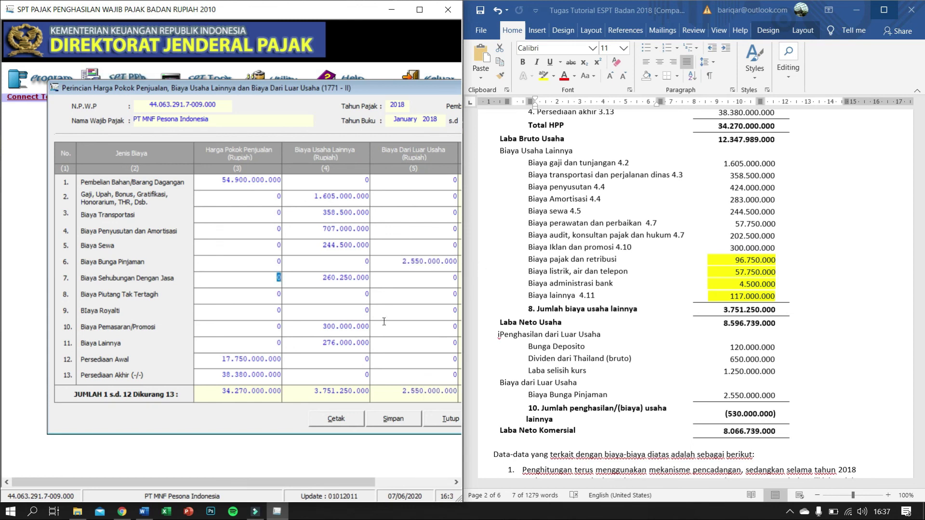
Step: Save the 1771-II breakdown, confirming past the depreciation mismatch warning
left_click_drag(354, 88, 305, 82)
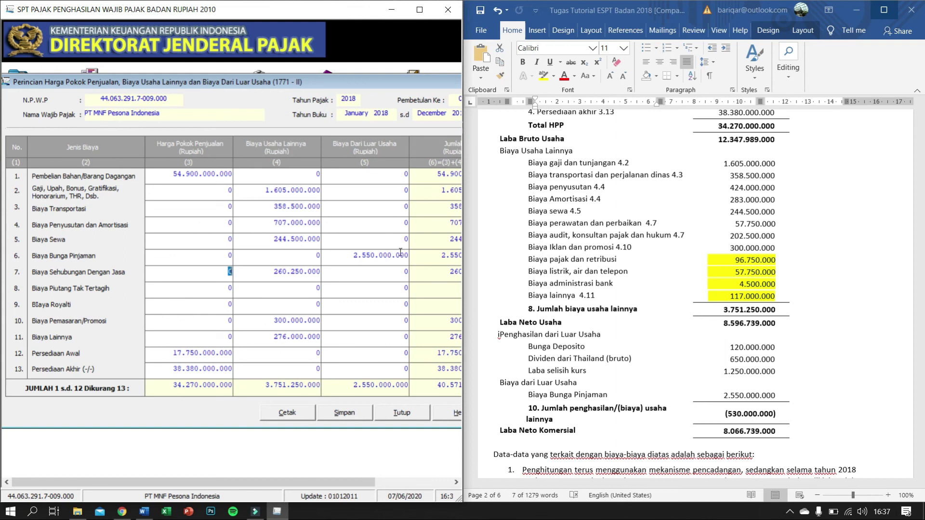
left_click(348, 415)
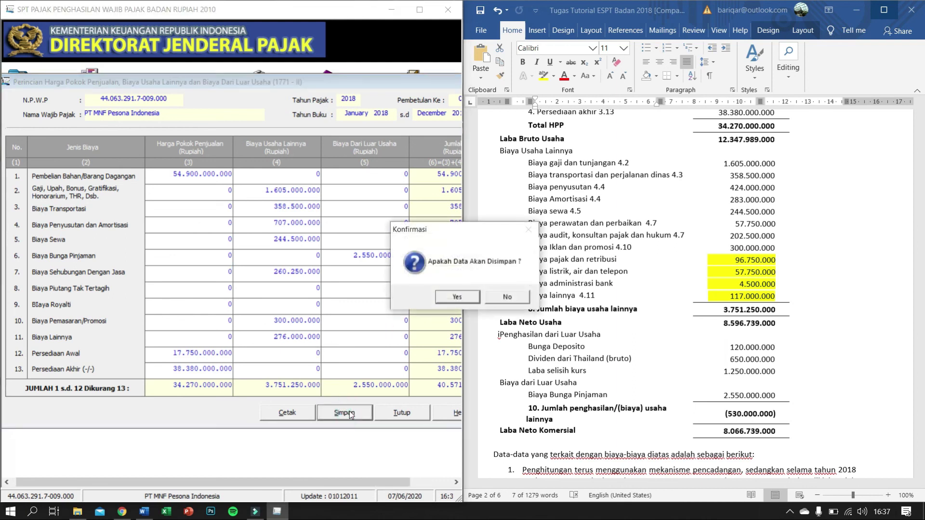
left_click(456, 298)
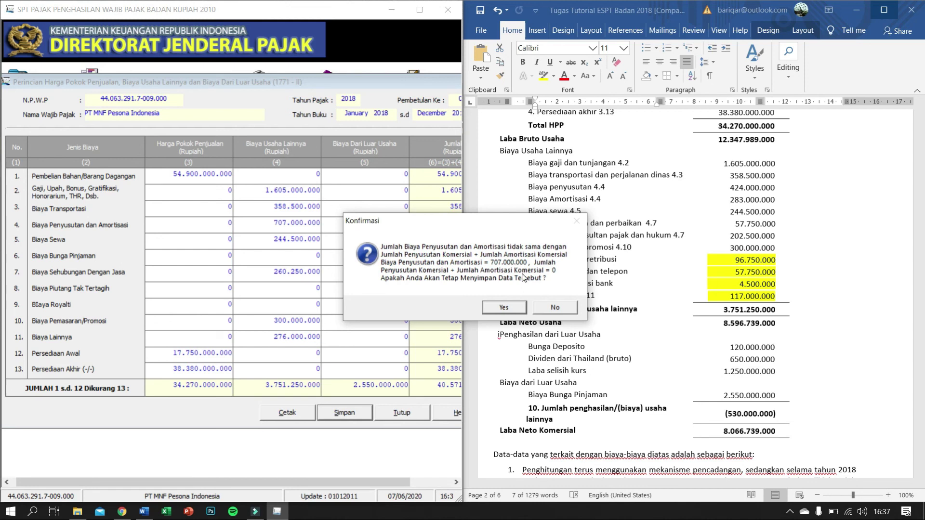
left_click(503, 308)
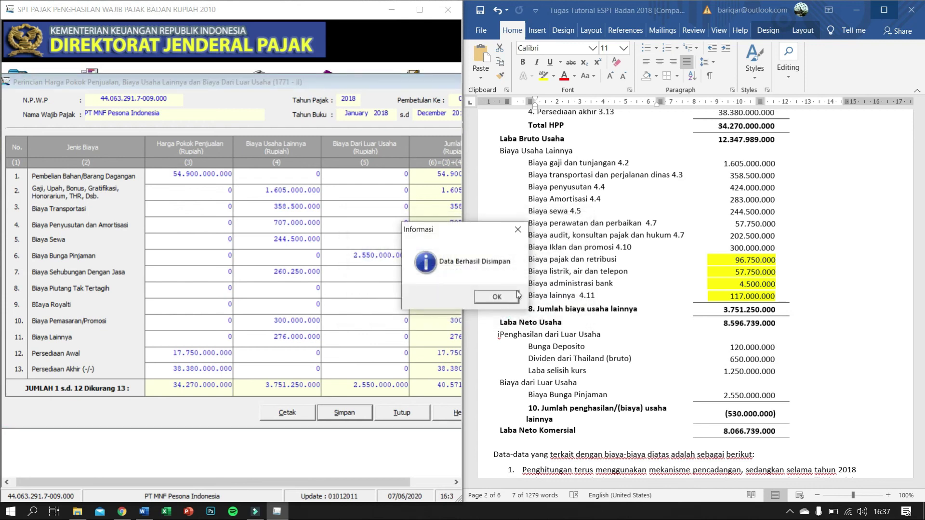
left_click(508, 295)
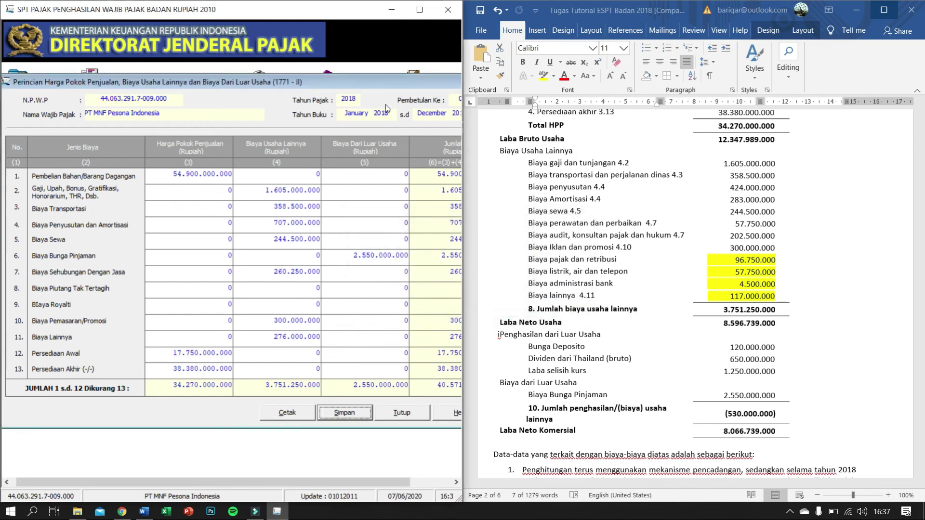
Step: Maximize the eSPT window and close the 1771-II Perincian form
left_click(424, 15)
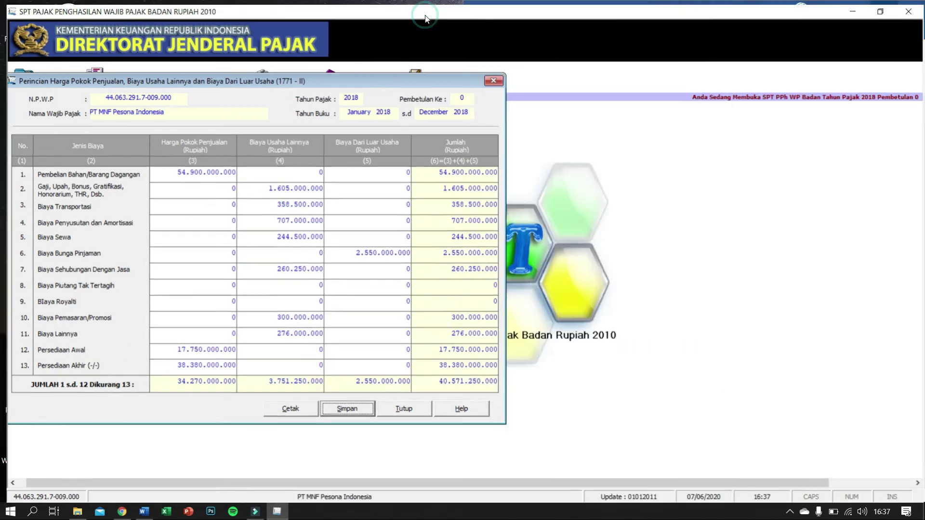
left_click_drag(438, 76, 604, 65)
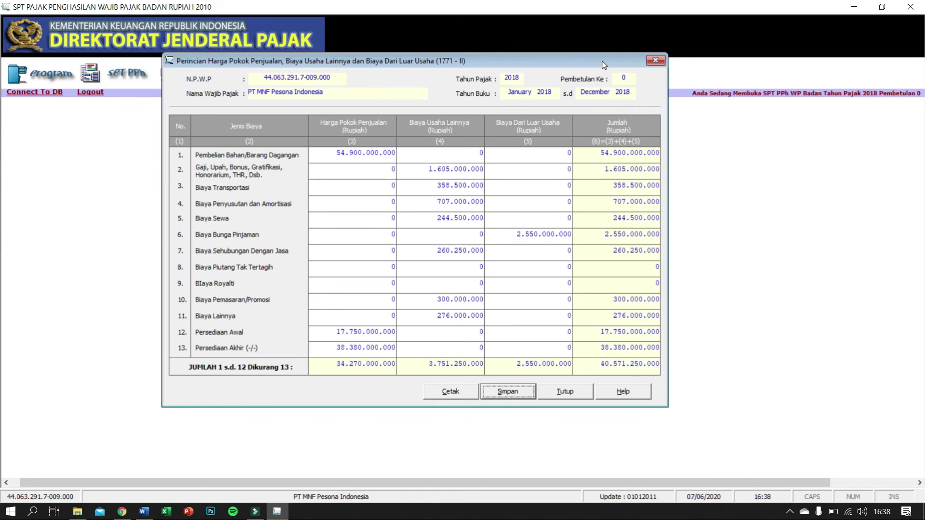
left_click(655, 62)
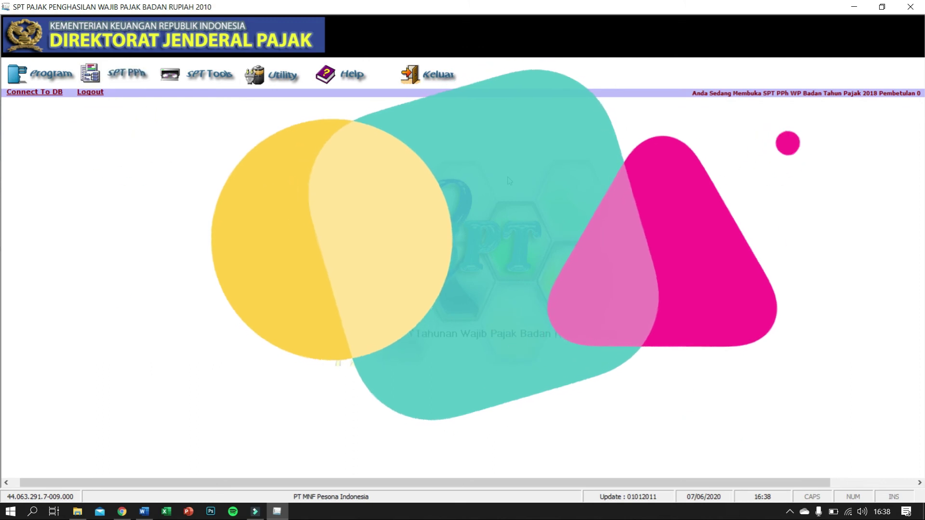